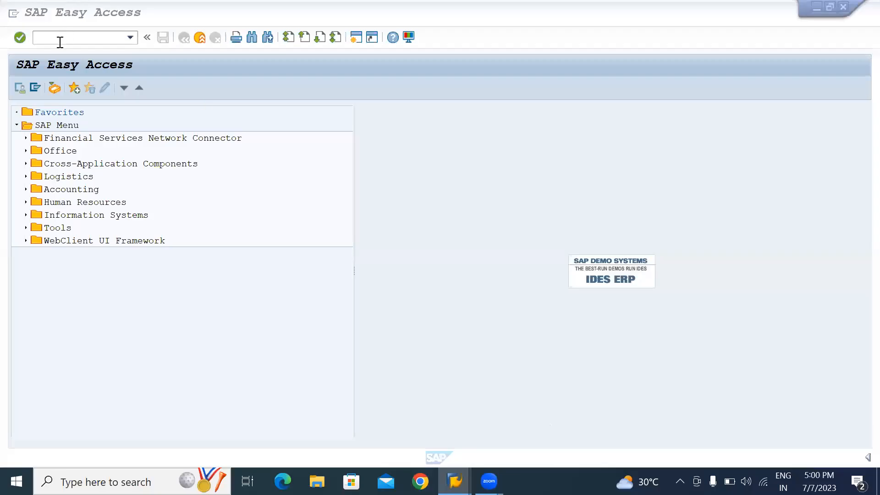
Step: Start transaction MM01 to open the initial screen for creating a material
left_click(60, 41)
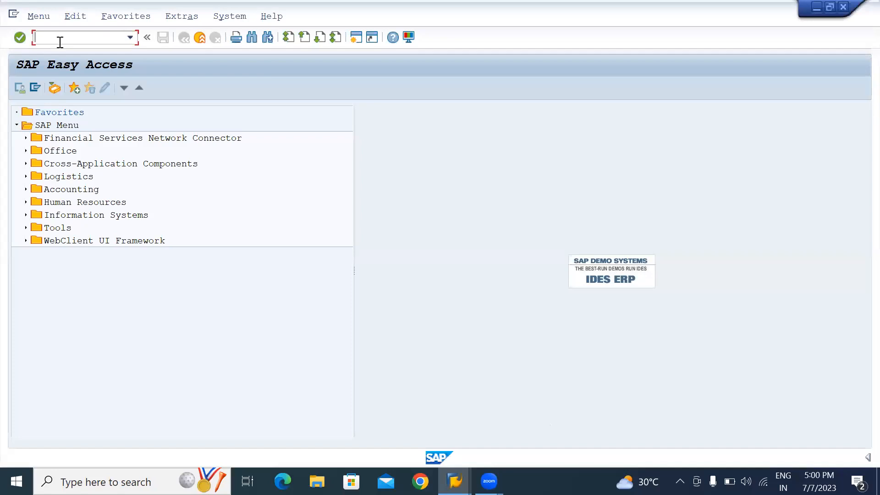
type("M")
key("Caps_Lock")
type("M0")
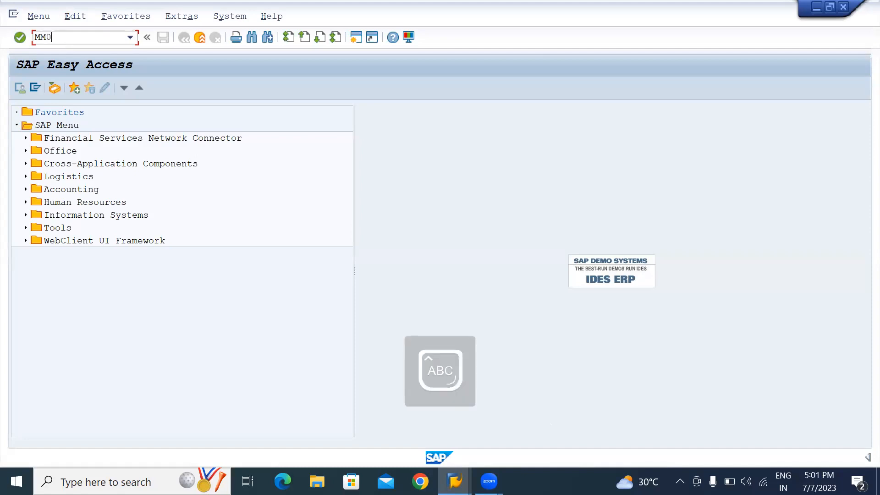
type("1")
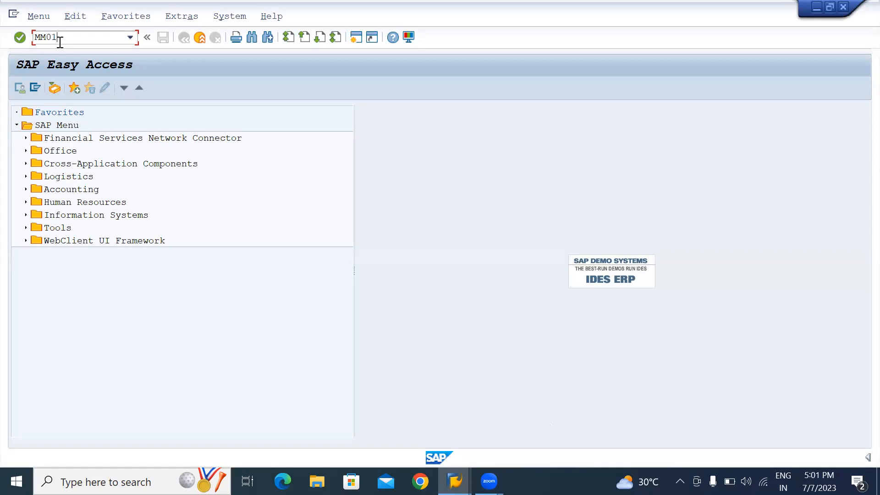
key("Return")
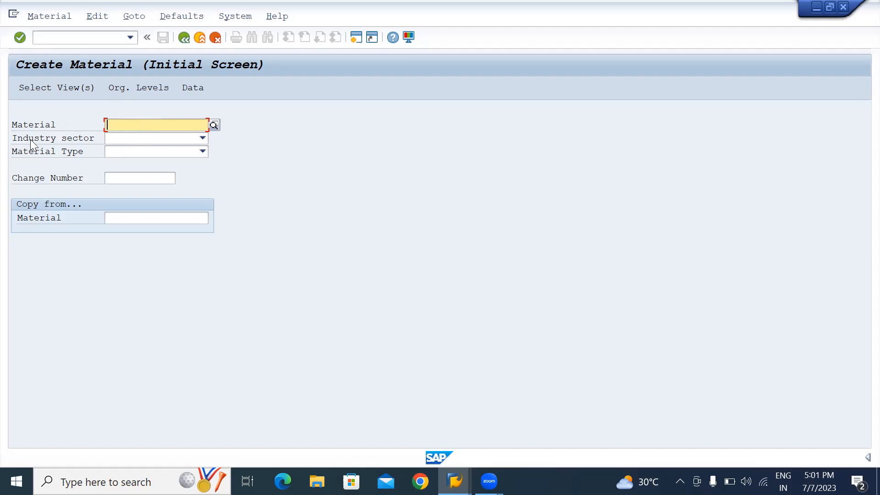
Step: Examine the available industry sectors and material types on the initial material creation screen without choosing any
left_click(121, 139)
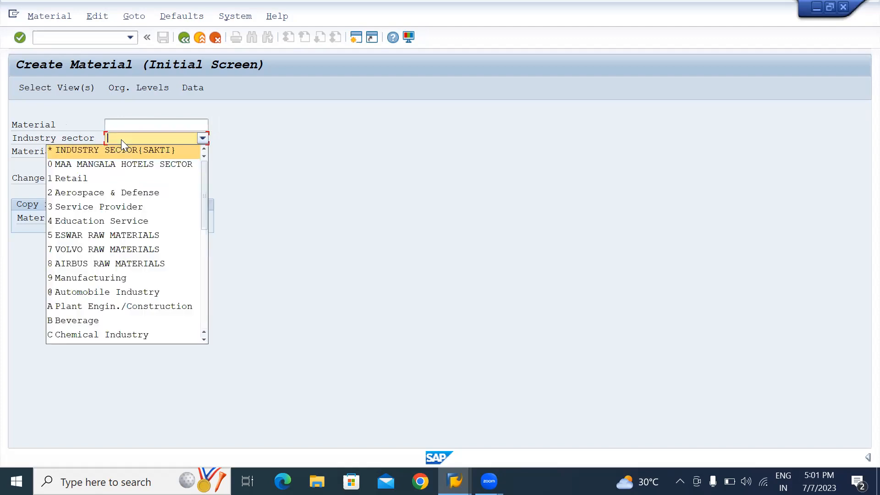
scroll(111, 239, "down", 3)
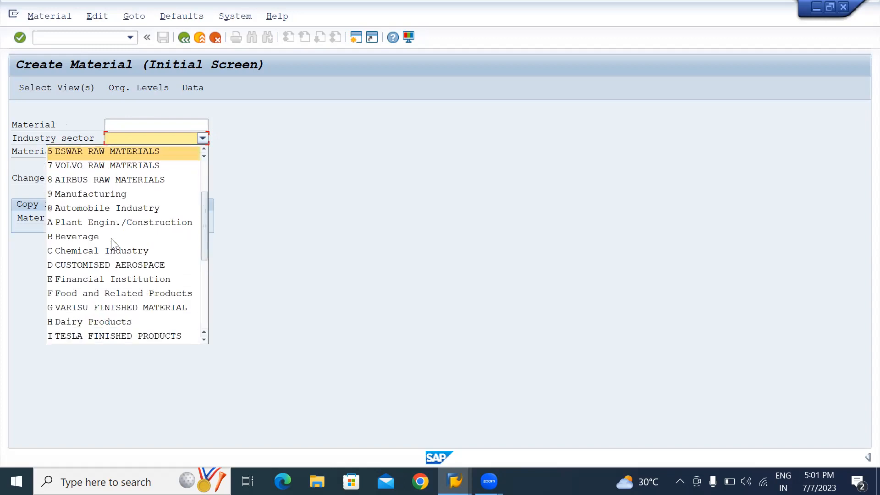
scroll(112, 242, "up", 2)
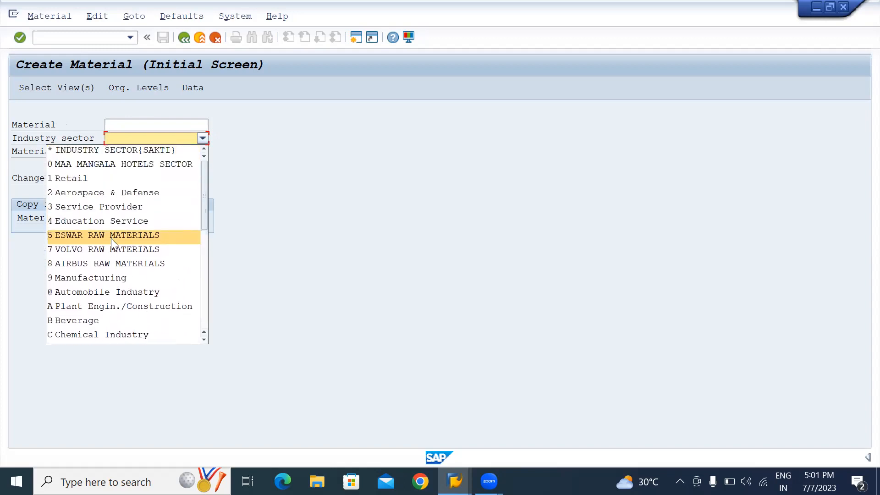
scroll(111, 241, "down", 2)
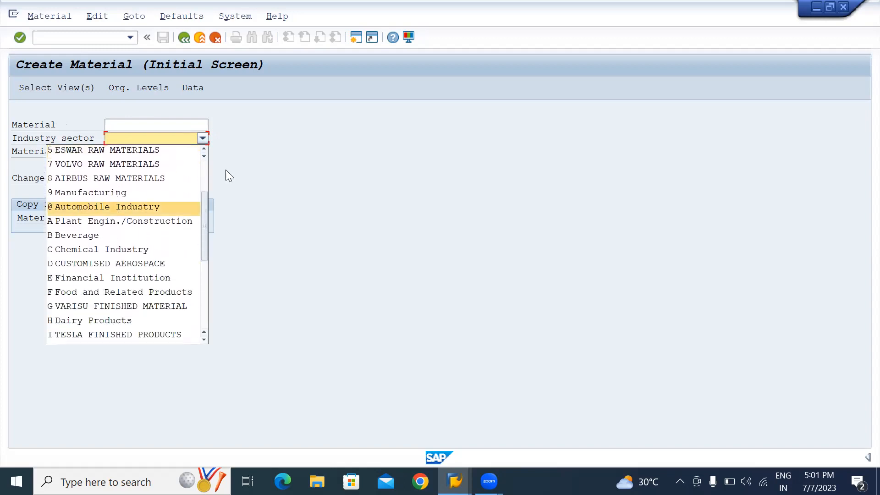
left_click(316, 164)
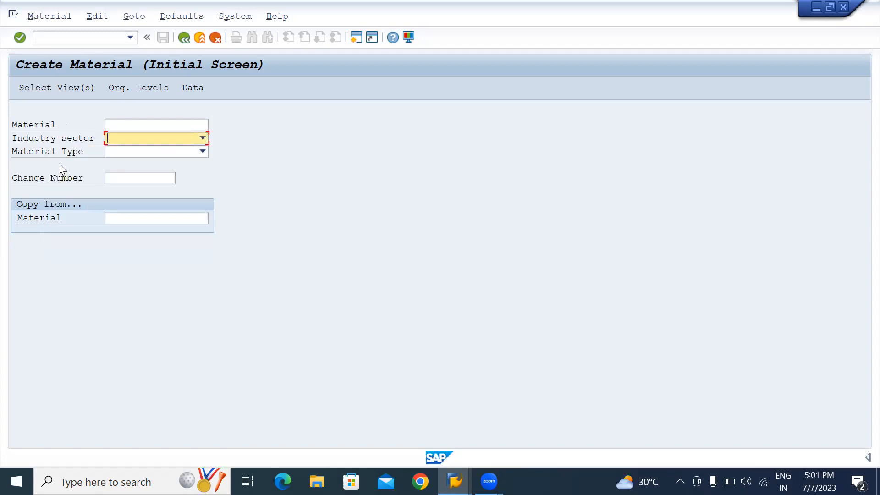
left_click(140, 153)
scroll(110, 298, "down", 5)
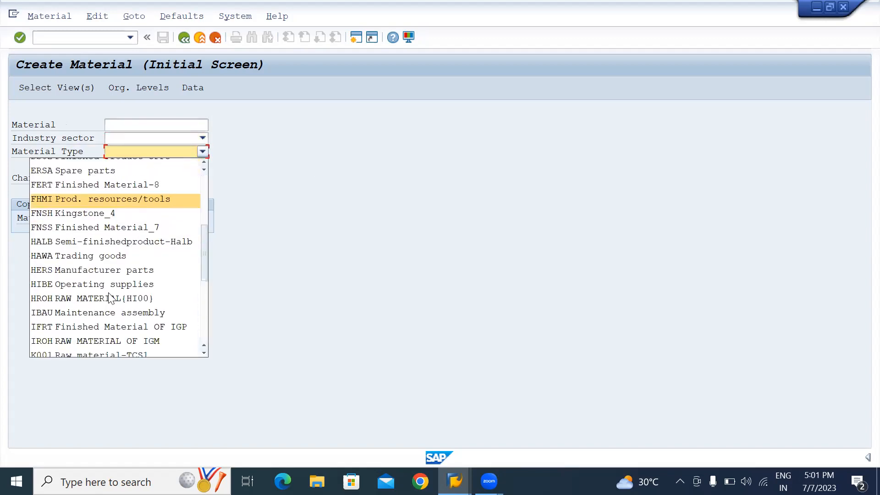
scroll(110, 298, "up", 3)
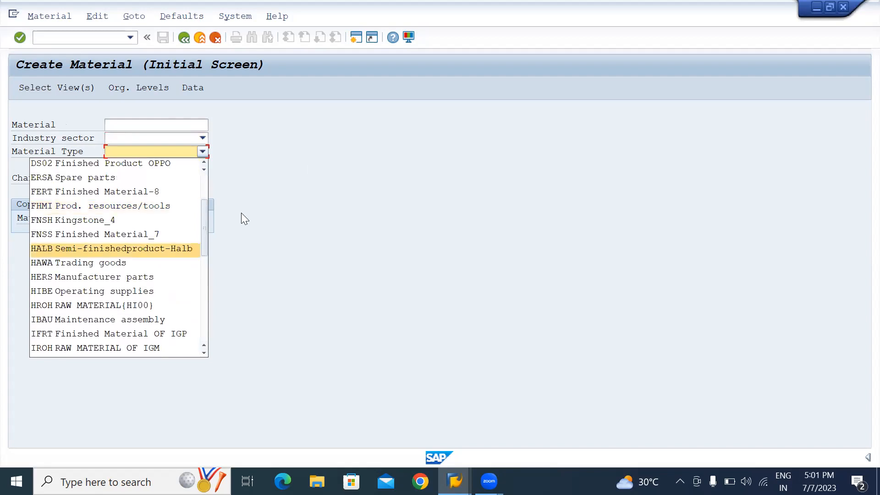
left_click(315, 203)
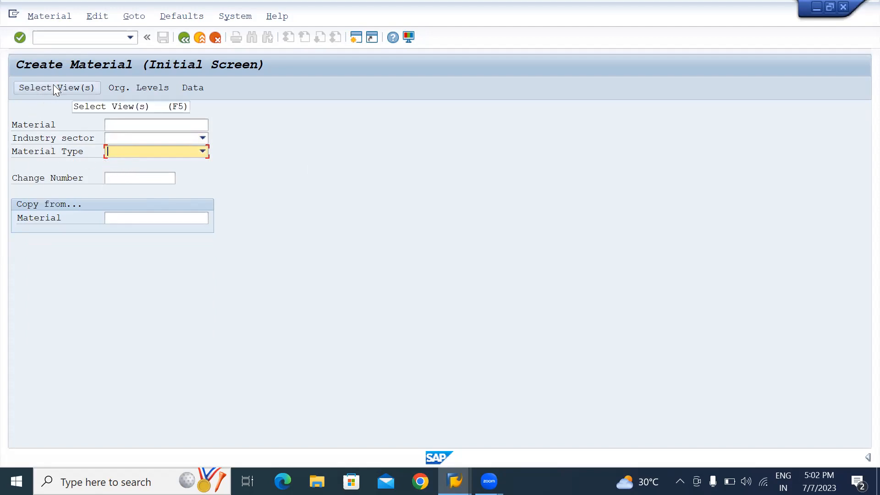
Step: Leave material creation with the command /OSPRO and display the SAP Customizing Implementation Guide
left_click(58, 37)
type("/OSPRO")
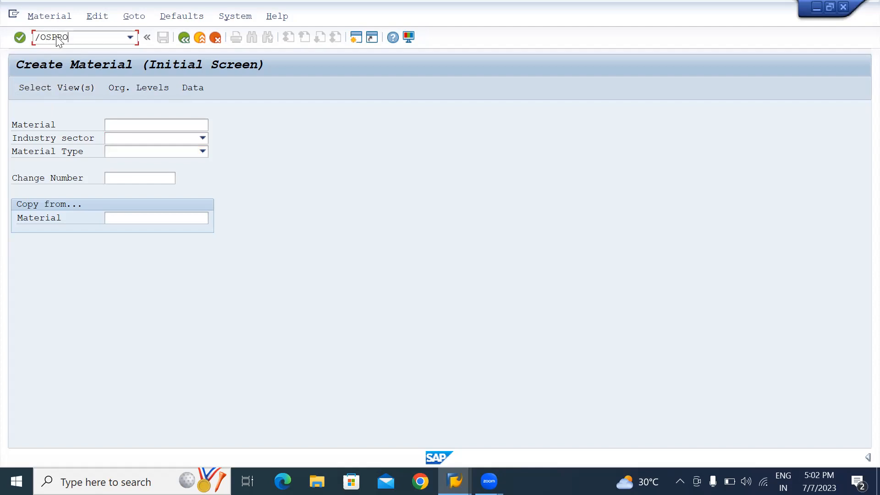
key("Return")
left_click(81, 89)
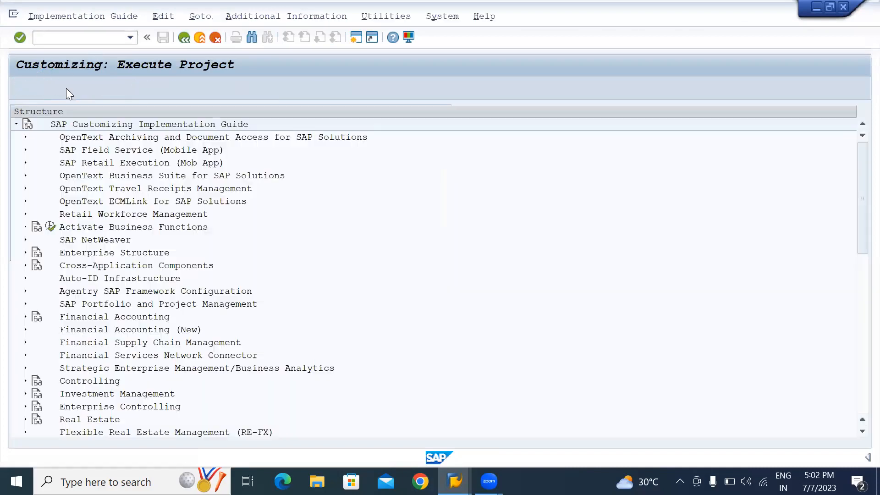
Step: Open Define Attributes of Material Types under Logistics - General, Material Master, Basic Settings, Material Types
scroll(105, 226, "down", 6)
scroll(104, 226, "down", 3)
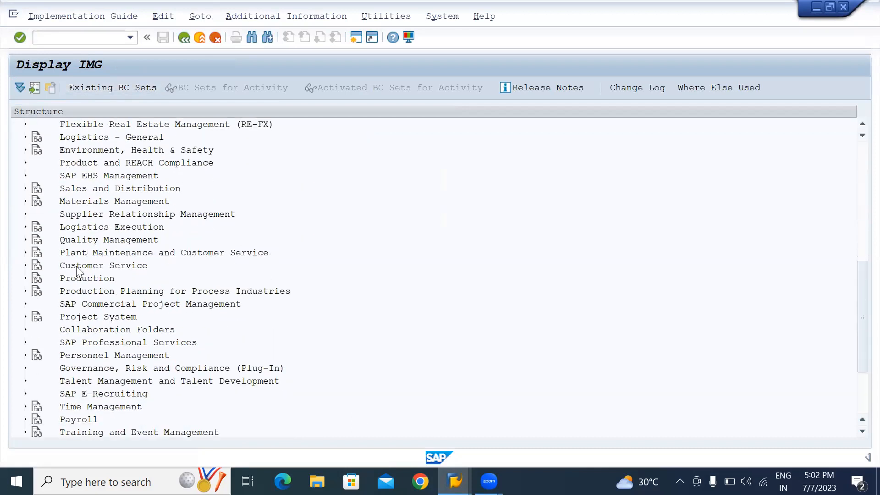
left_click(23, 137)
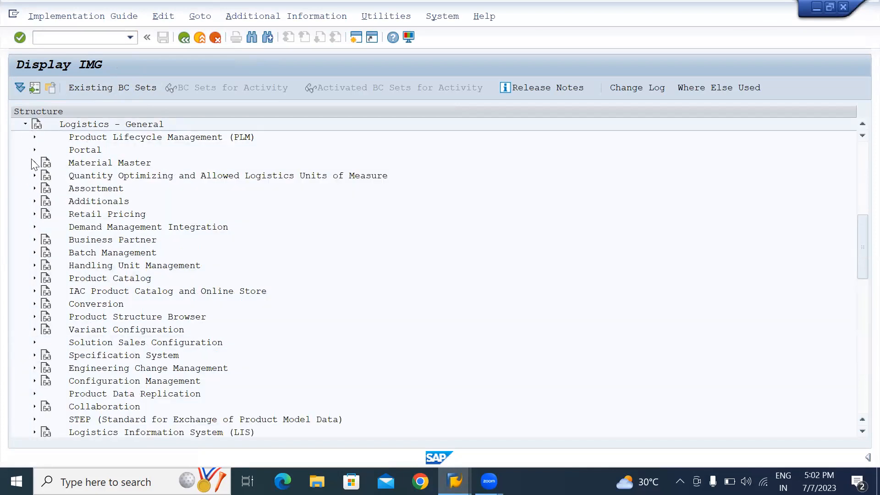
left_click(34, 163)
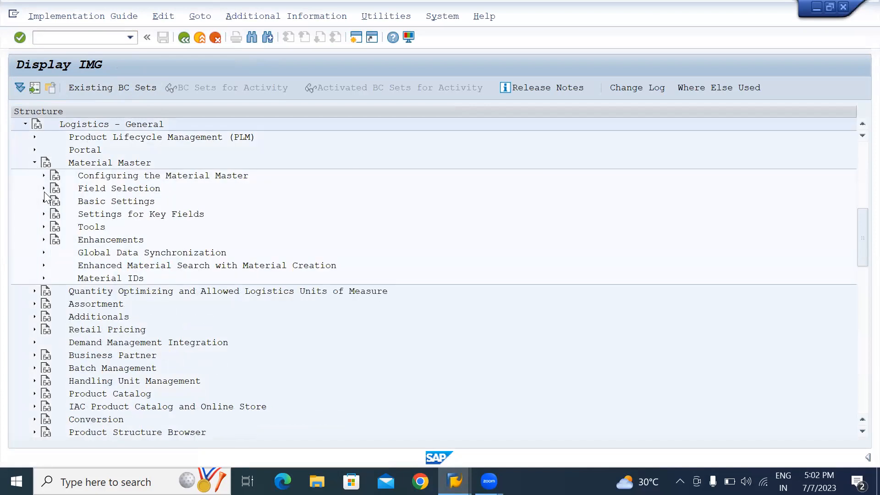
left_click(43, 201)
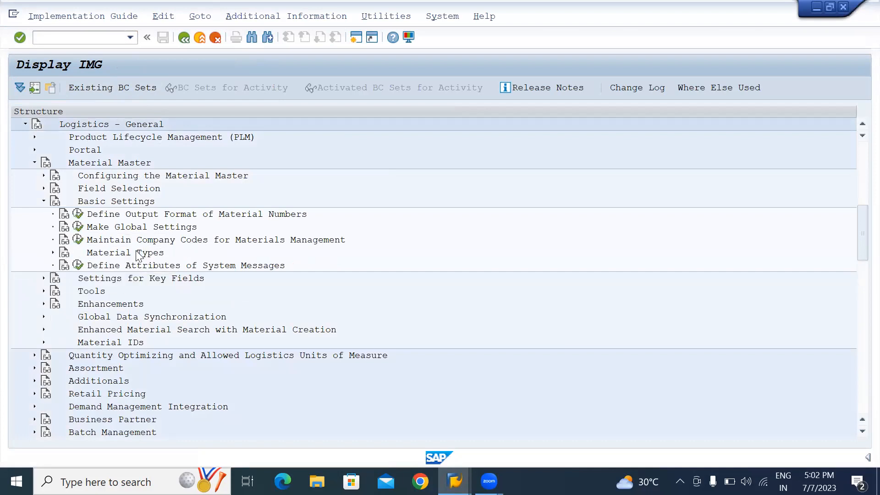
left_click(52, 252)
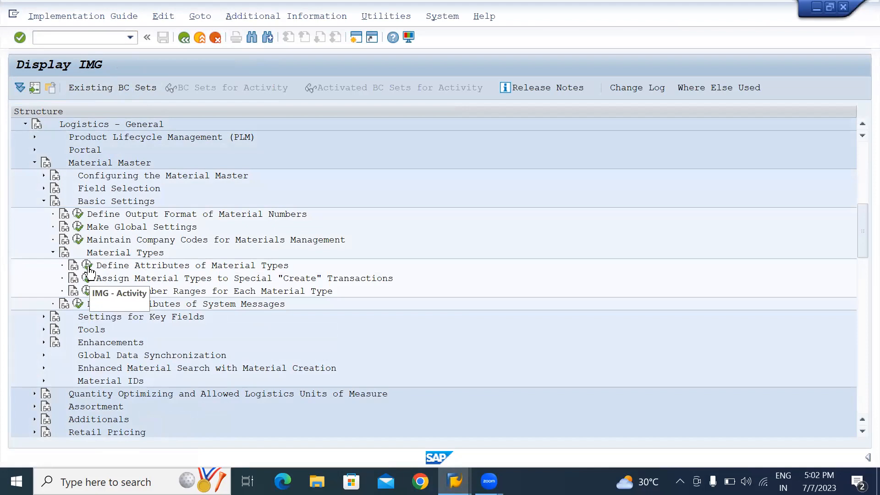
left_click(88, 268)
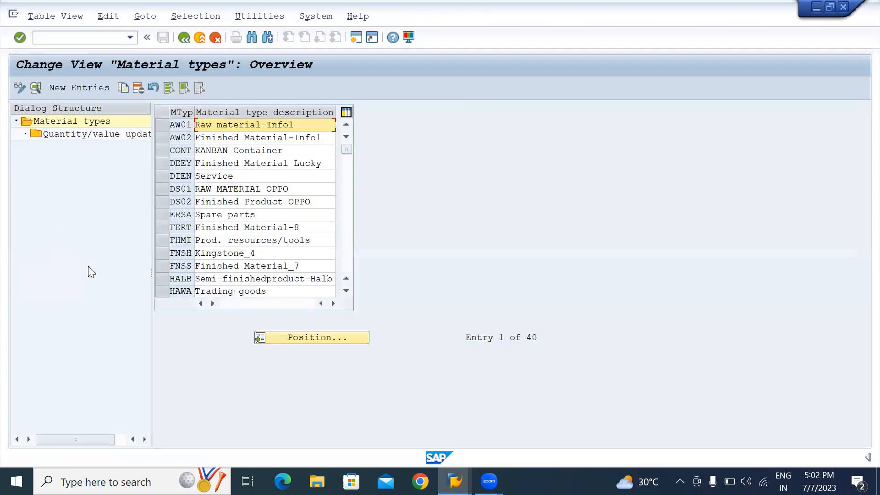
Step: Look through the existing material types and position the list at entry ROH
scroll(226, 201, "down", 5)
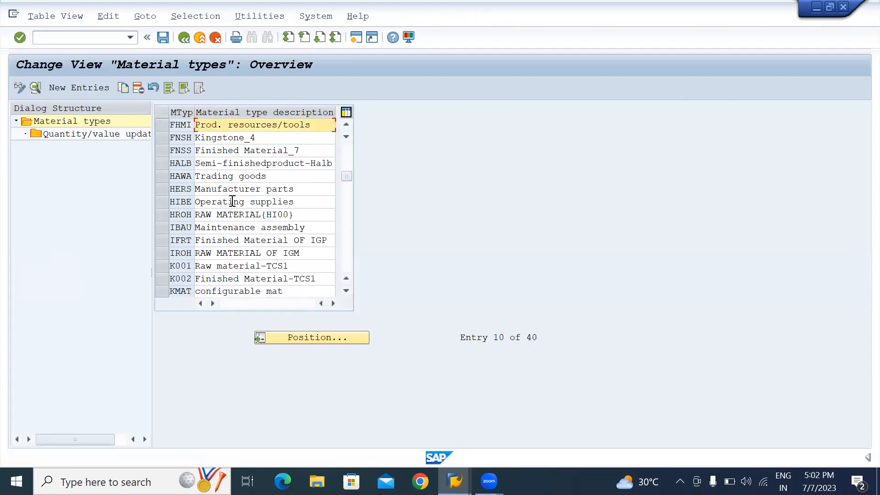
scroll(232, 201, "up", 2)
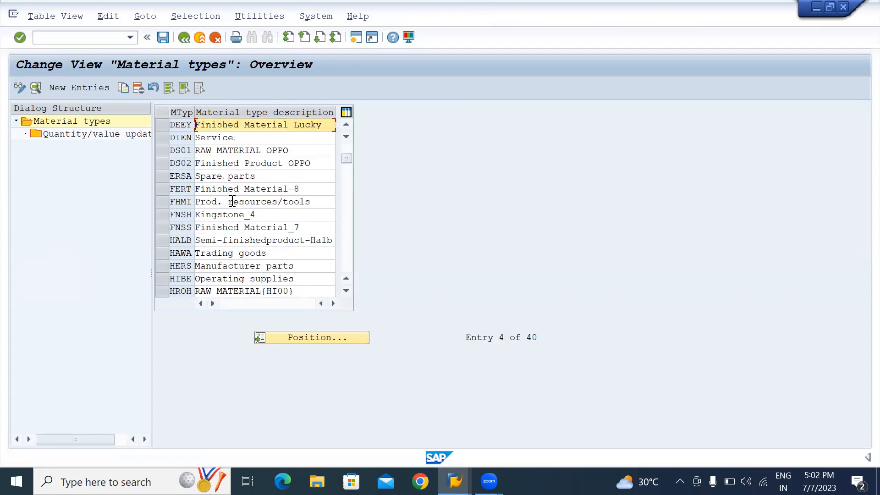
scroll(233, 201, "down", 2)
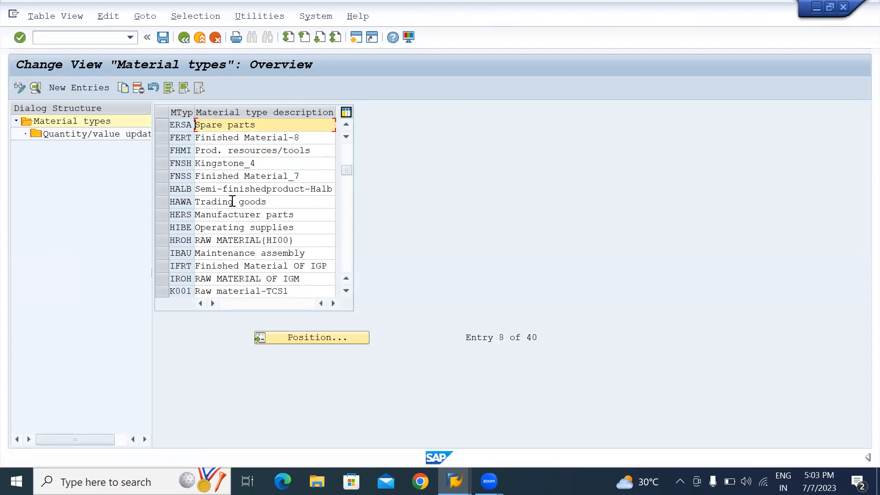
scroll(233, 201, "up", 2)
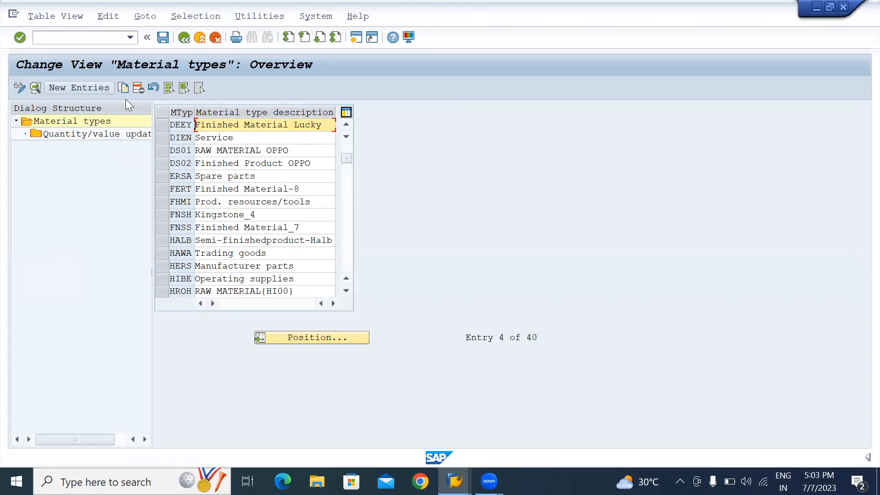
left_click(283, 334)
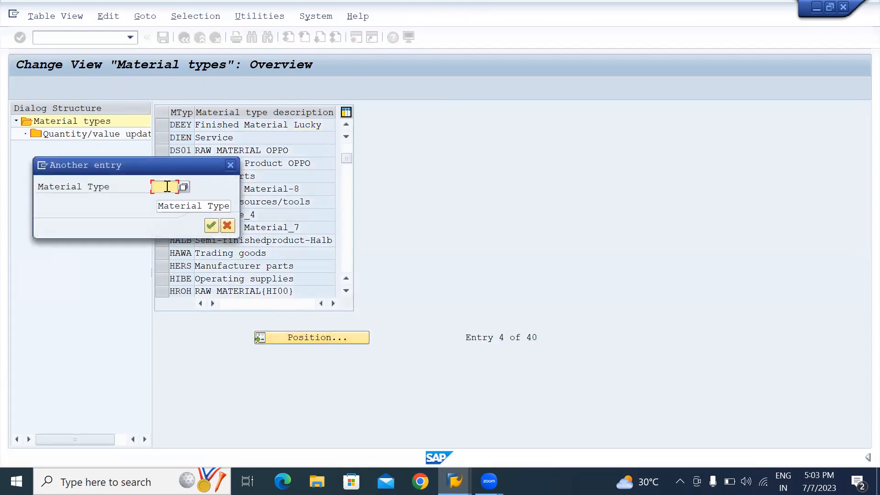
type("RO")
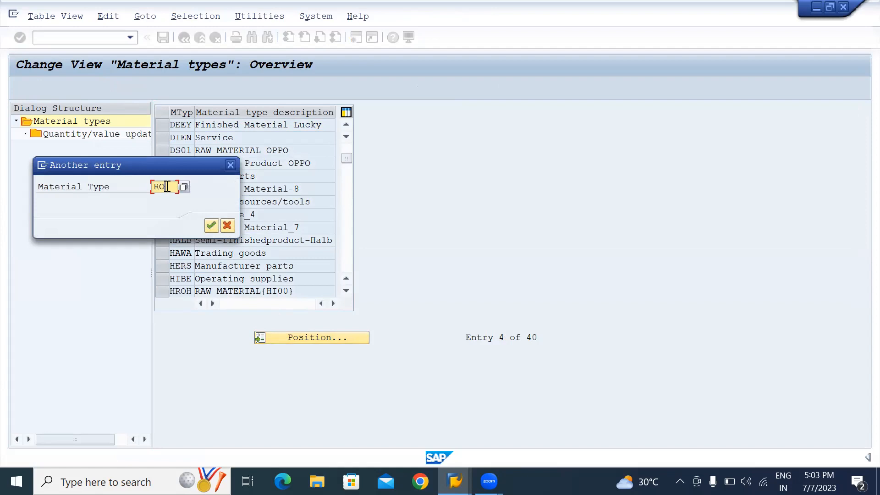
type("H")
key("Return")
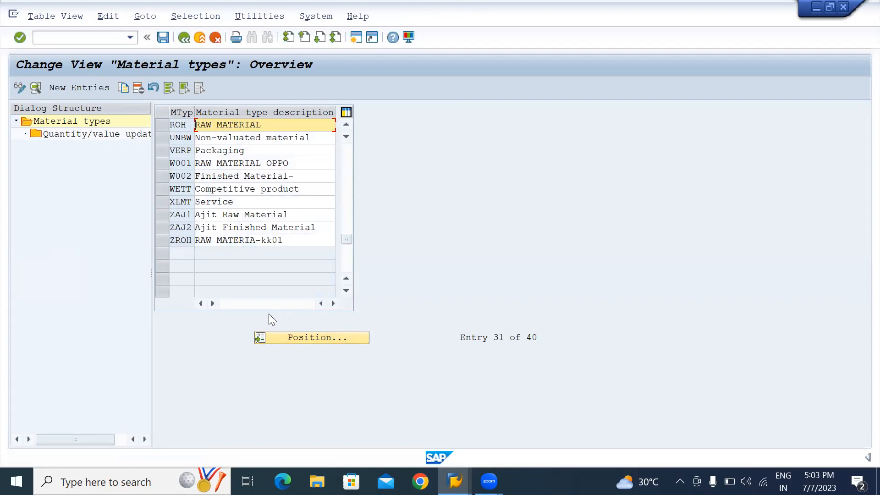
Step: Position the material types list at entry FERT to view the finished material type
left_click(271, 339)
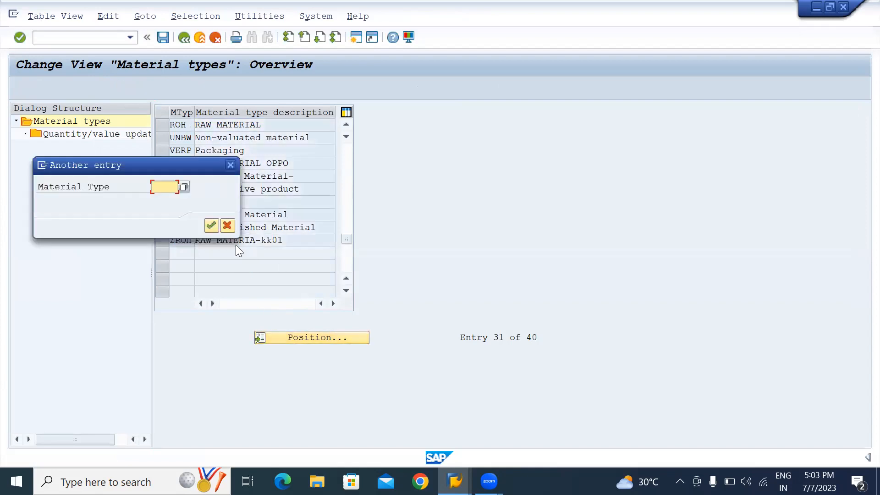
type("FERT")
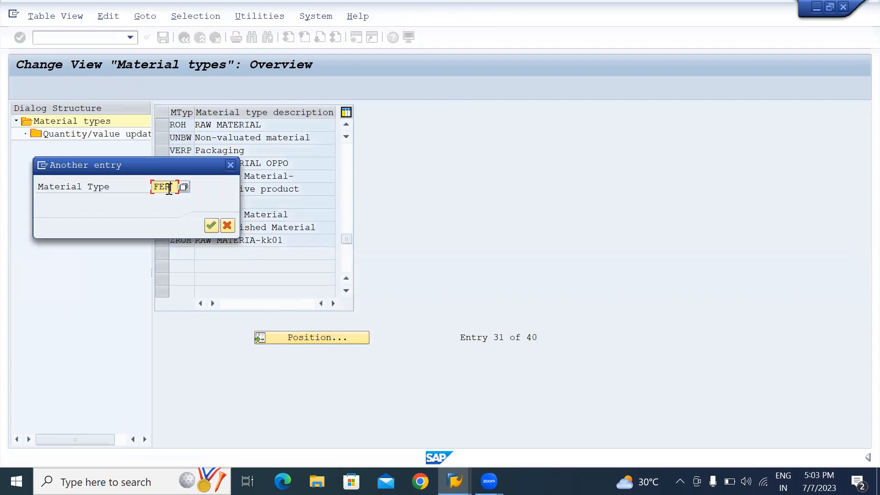
key("Return")
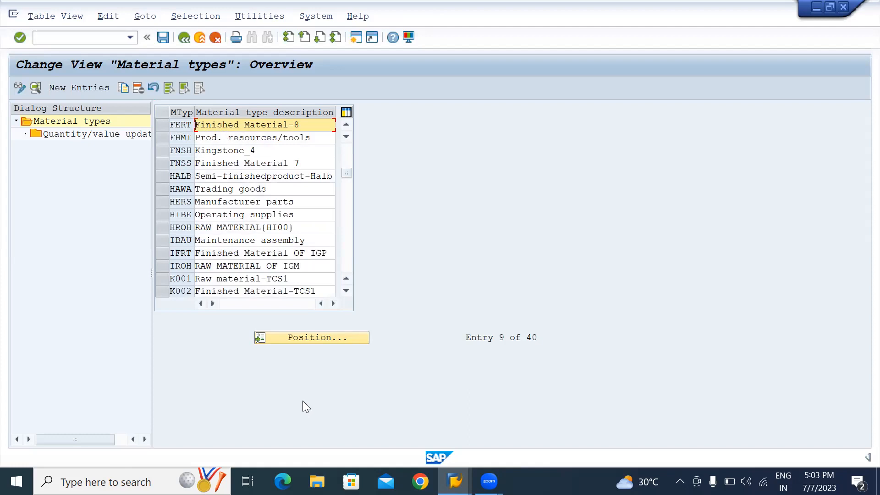
Step: Position the list at material type ROH again and copy that entry as the basis for a new type
left_click(317, 340)
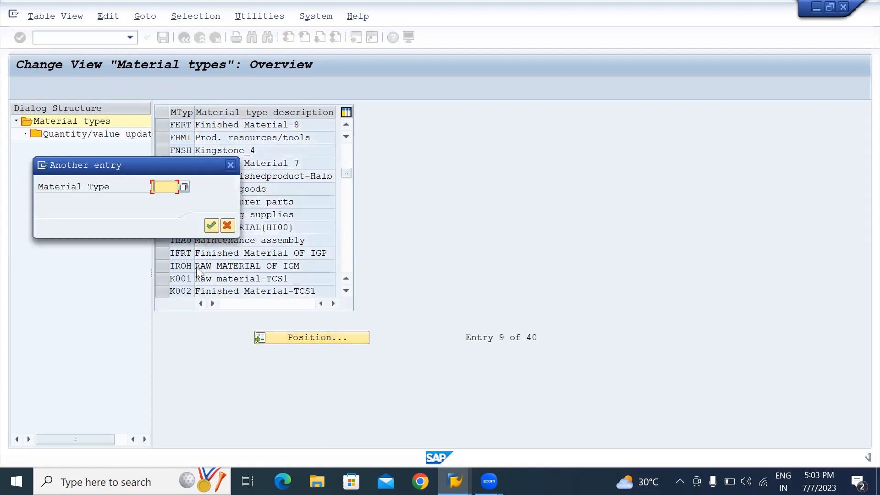
type("ROH")
left_click(211, 225)
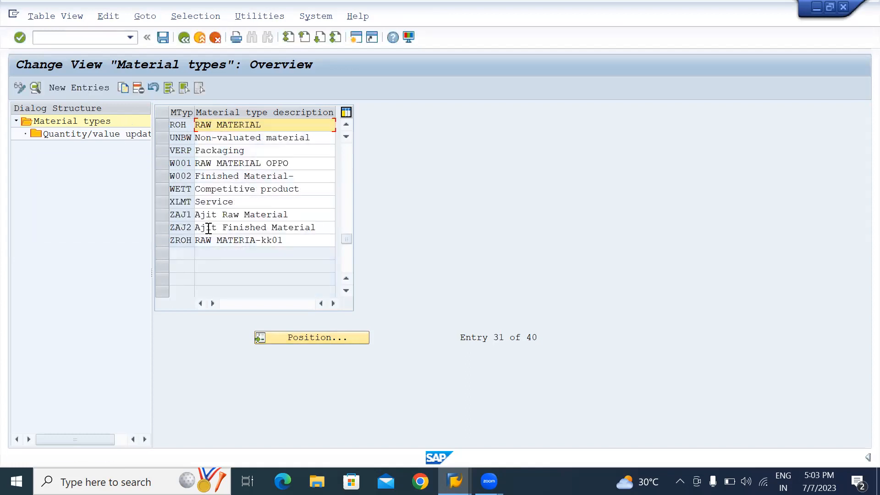
left_click(159, 124)
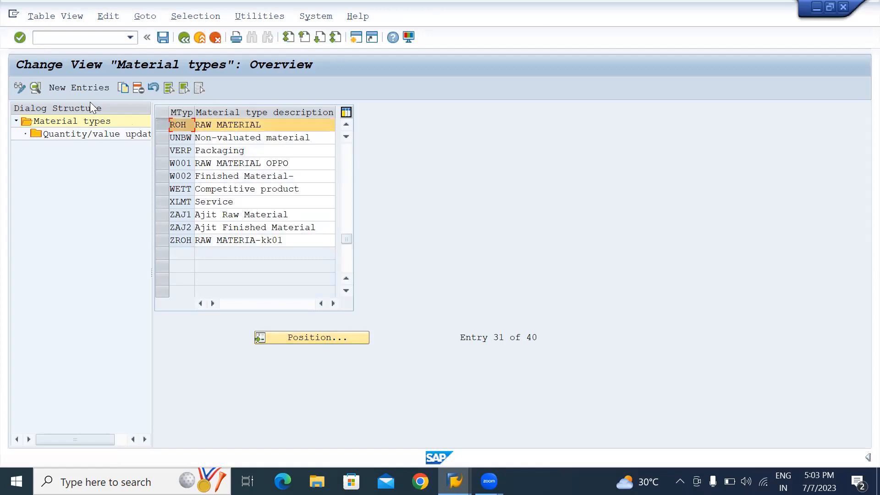
left_click(123, 88)
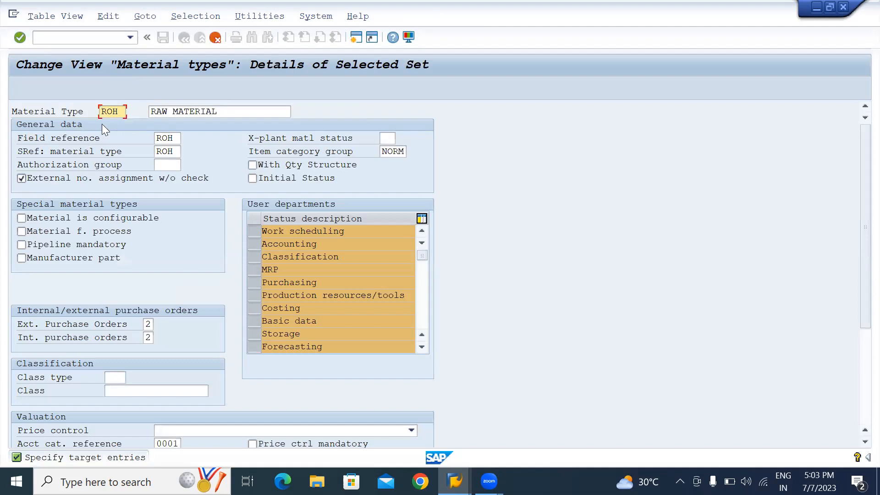
Step: Set the copied material type's code to ZTOH and its description to "RAW MATERIAL( TATA)"
left_click_drag(119, 111, 58, 111)
key("BackSpace")
type("Z")
type("TOH")
left_click(226, 112)
type("( TATA)")
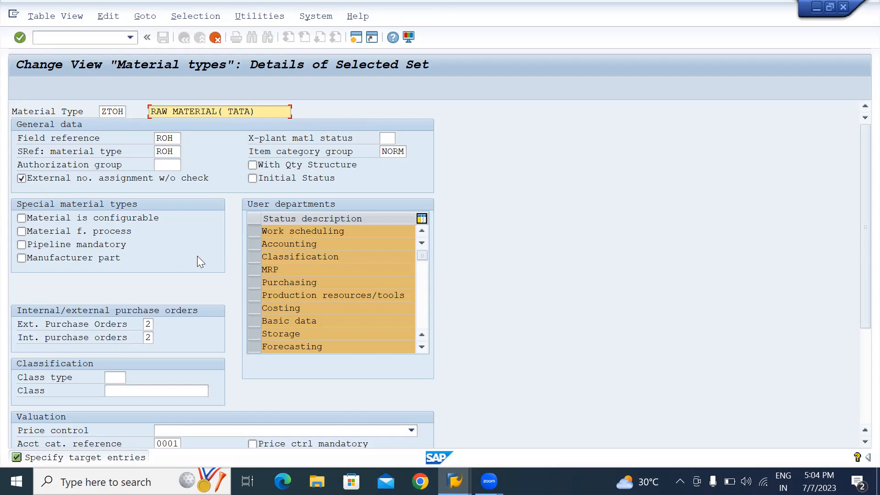
Step: Review the ZTOH details, copy it with its dependent entries, and save it under the TATA GROUPS customizing request
scroll(197, 256, "down", 5)
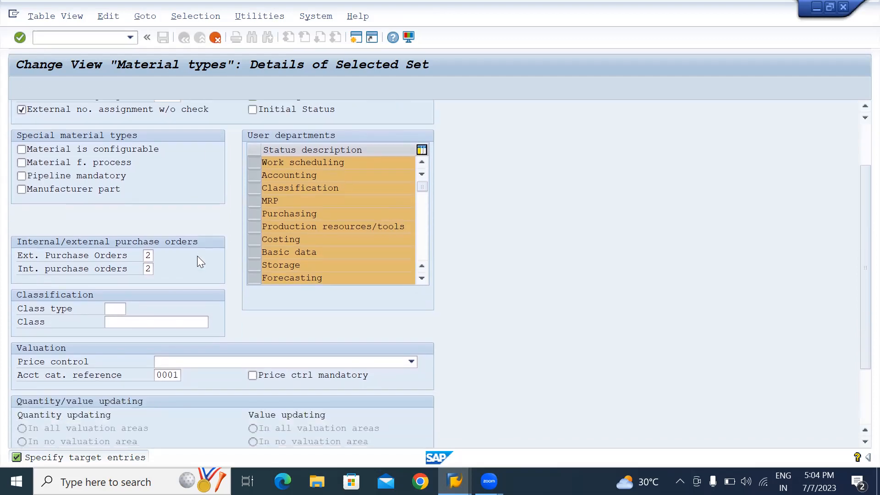
scroll(197, 262, "down", 3)
scroll(197, 257, "up", 7)
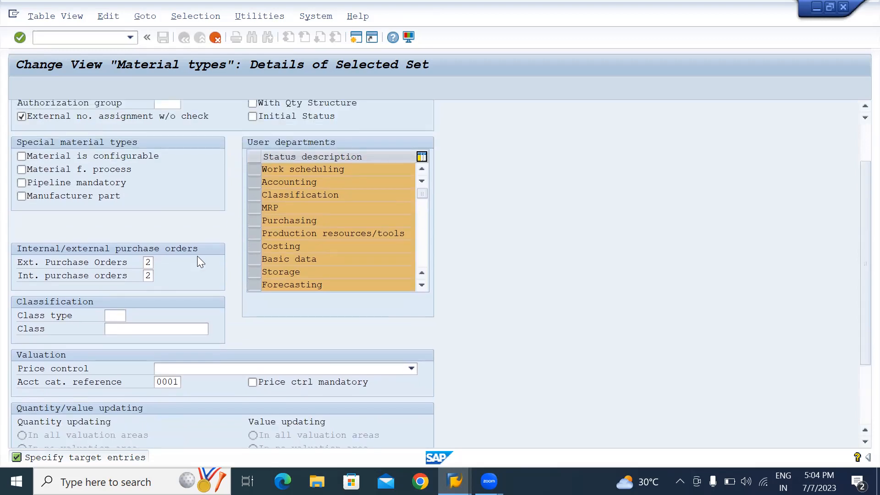
key("Return")
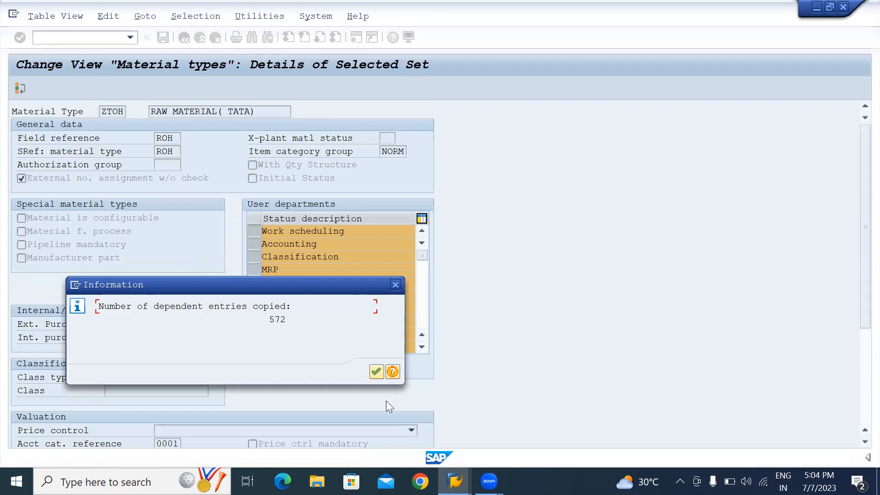
left_click(376, 372)
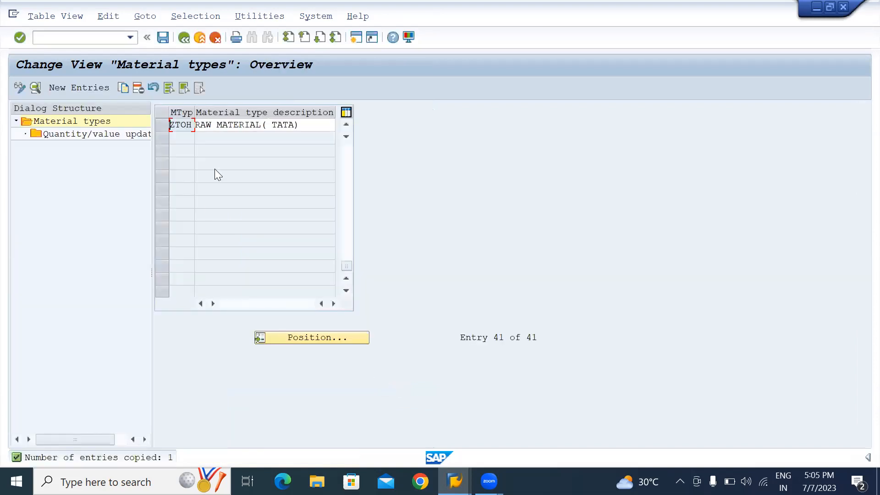
left_click(163, 37)
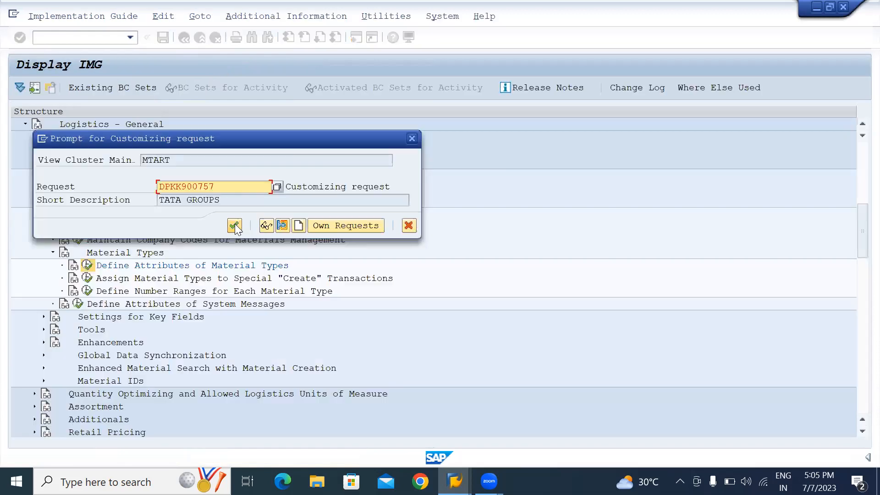
left_click(235, 223)
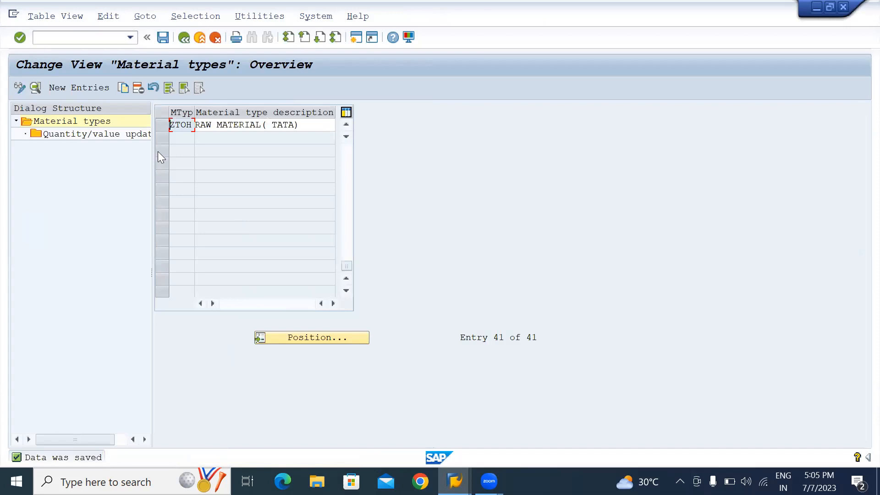
Step: Open quantity/value updating for material type ZTOH and position the list at valuation area TA01
left_click(164, 127)
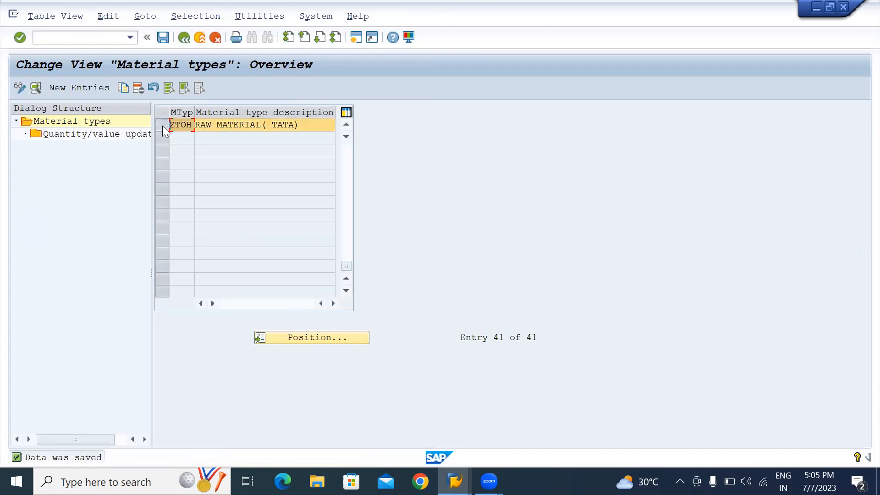
double_click(66, 133)
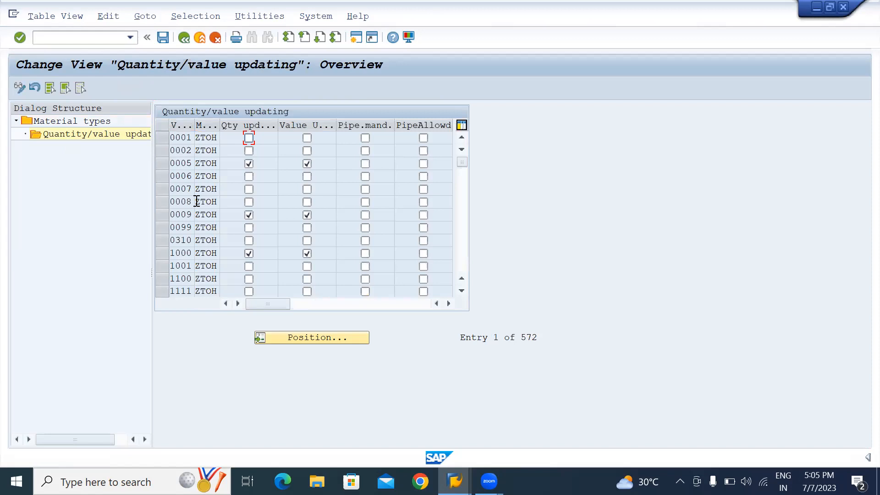
left_click(308, 336)
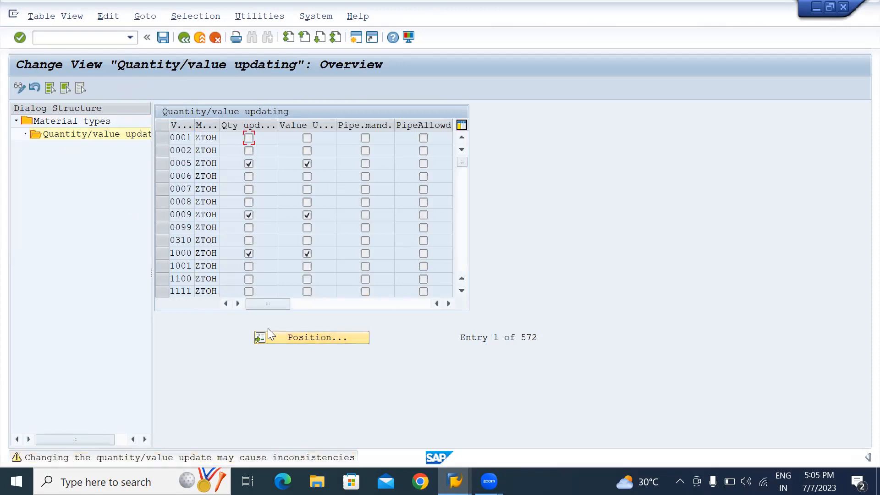
left_click(288, 337)
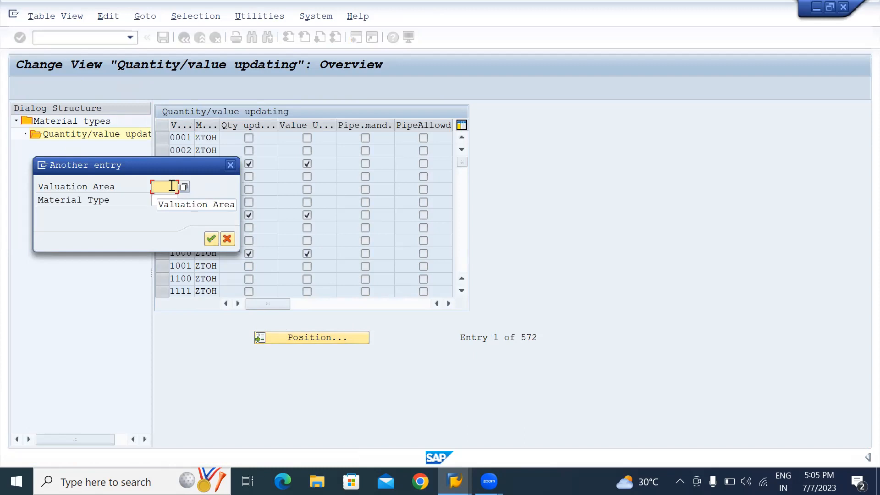
type("TA")
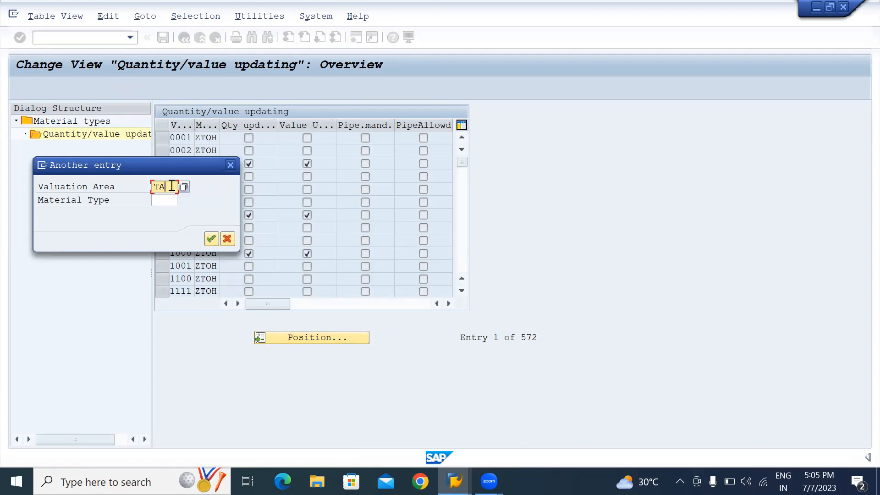
type("01")
left_click(166, 198)
type("ZT")
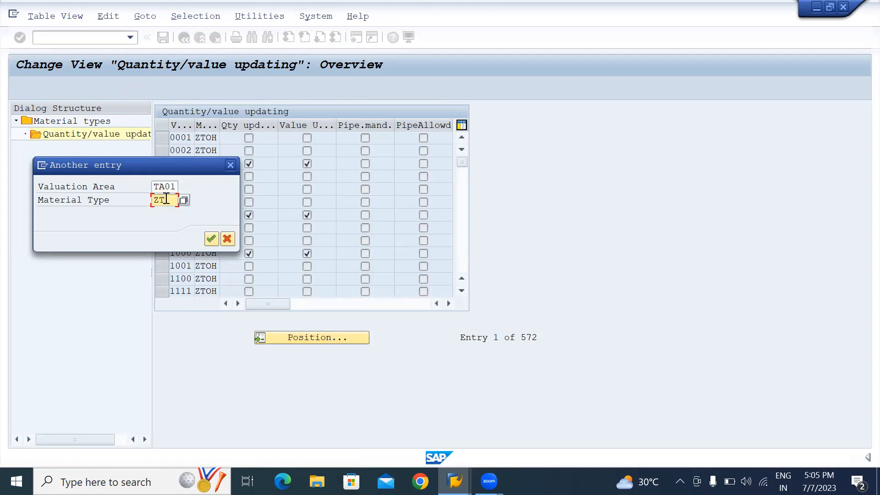
type("R")
key("BackSpace")
type("OF")
key("BackSpace")
type("H")
left_click(210, 238)
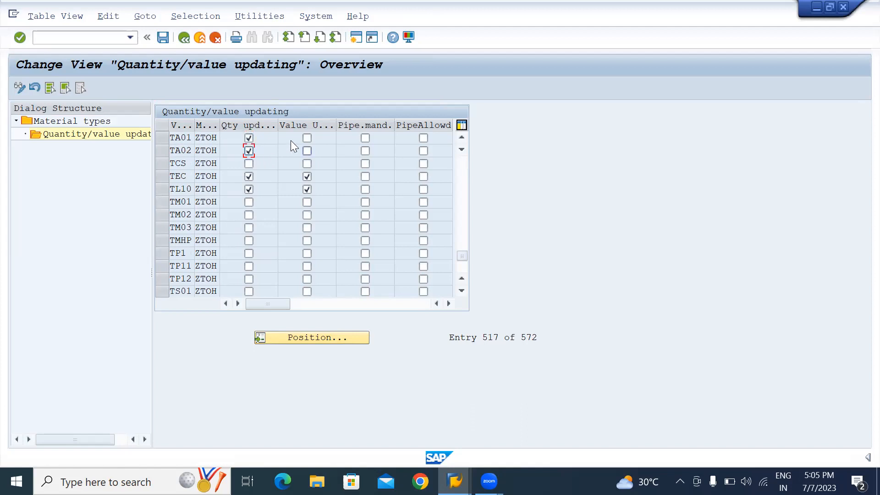
Step: Activate quantity and value updating of ZTOH for valuation areas TA01 and TA02, save, and leave the view
left_click(306, 138)
left_click(159, 41)
left_click(163, 38)
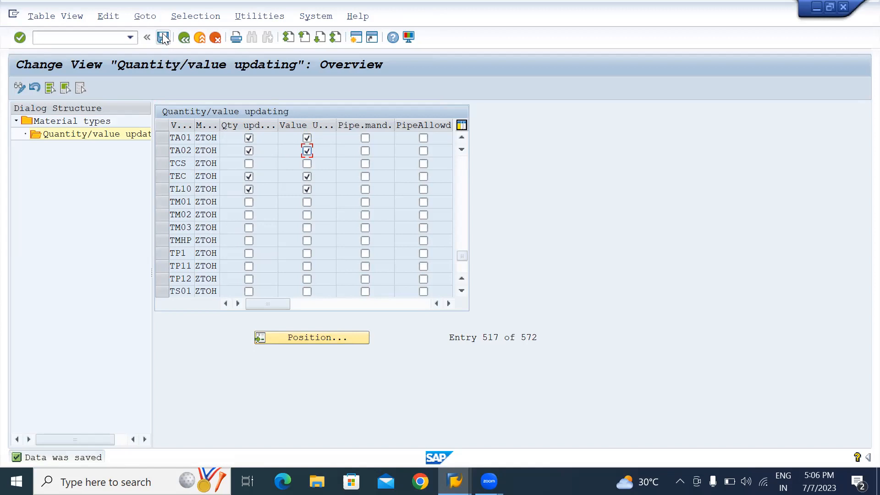
left_click(184, 39)
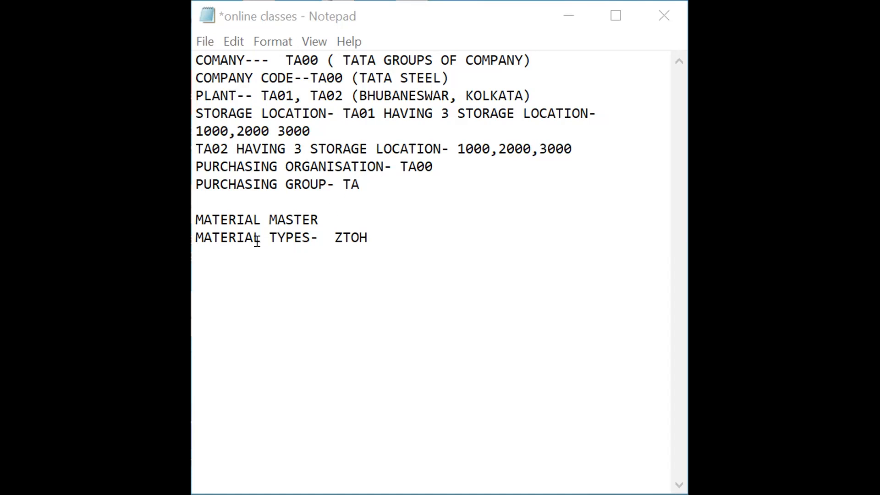
Step: In the Notepad class notes, add "RAW MATERIAL, FURNISHED-" after ZTOH on the material types line
left_click(407, 237)
type("RAW MATER")
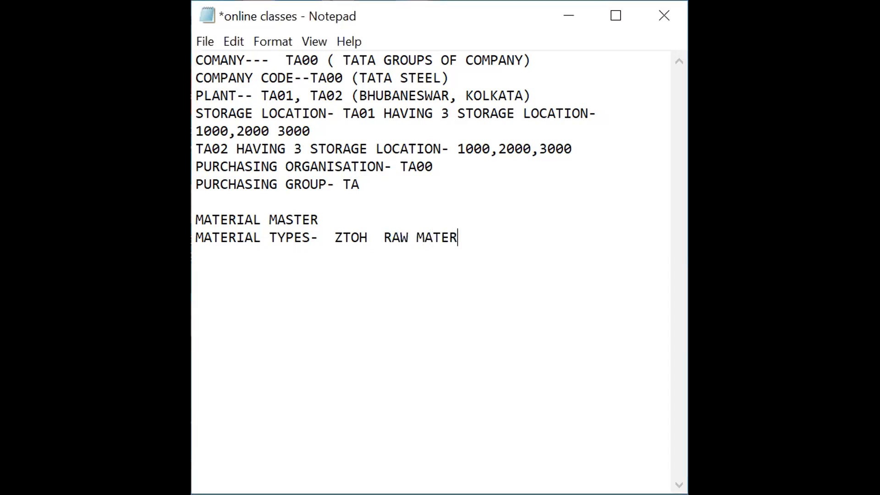
type("IAL, FURNISHED-")
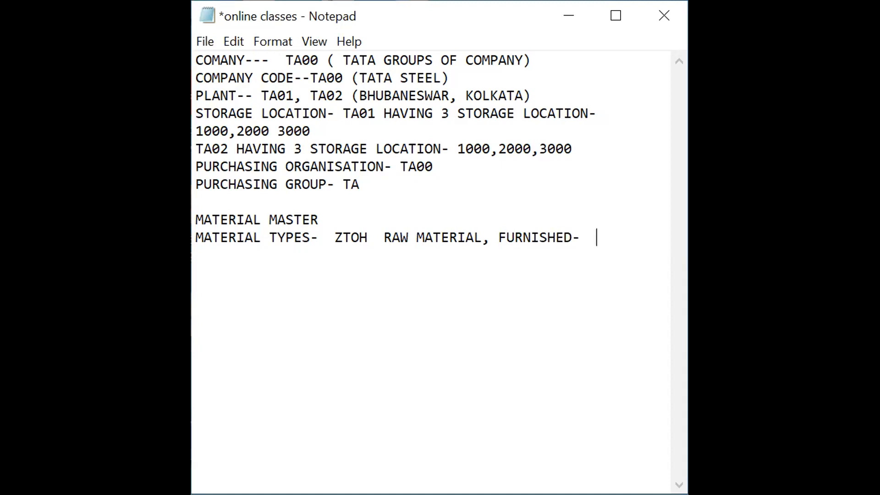
Step: Switch back to SAP, reopen the material type attributes, and copy the FERT entry as the basis for a new type
key("alt+Tab")
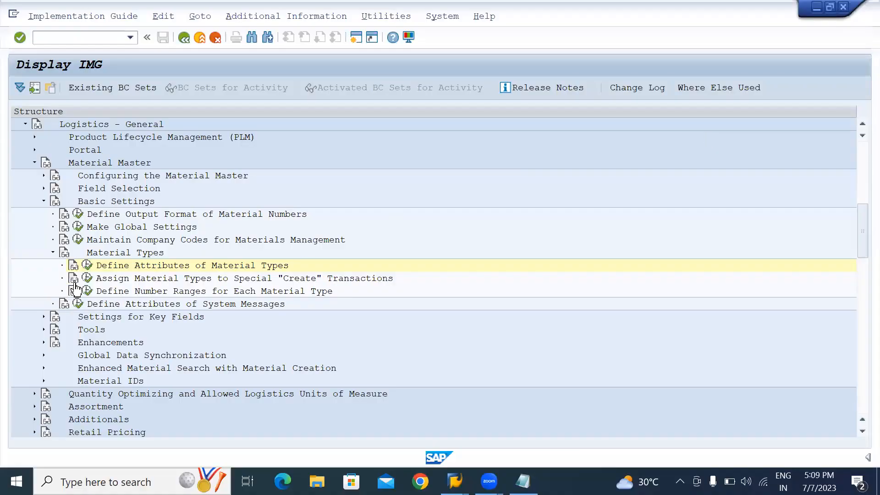
left_click(86, 271)
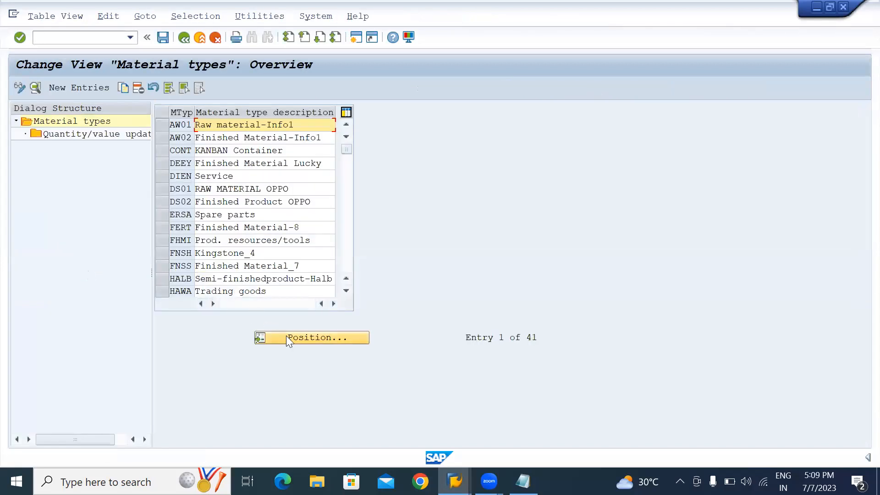
left_click(286, 337)
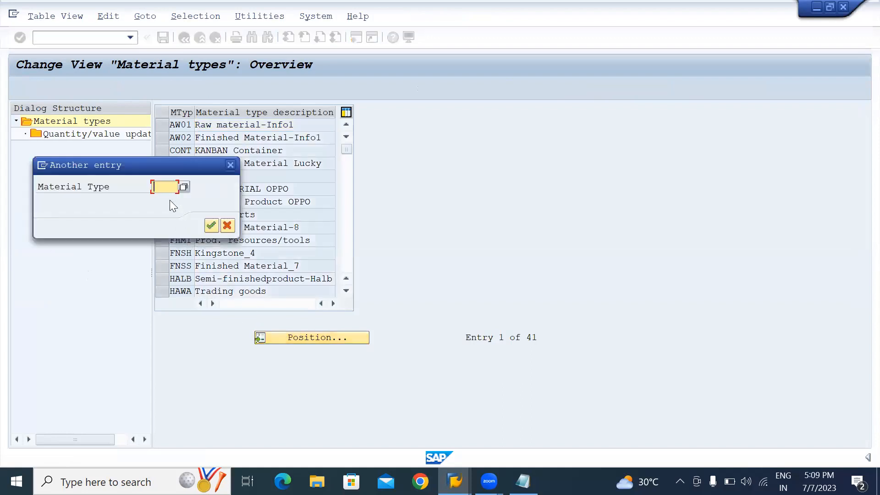
type("FERT")
left_click(212, 228)
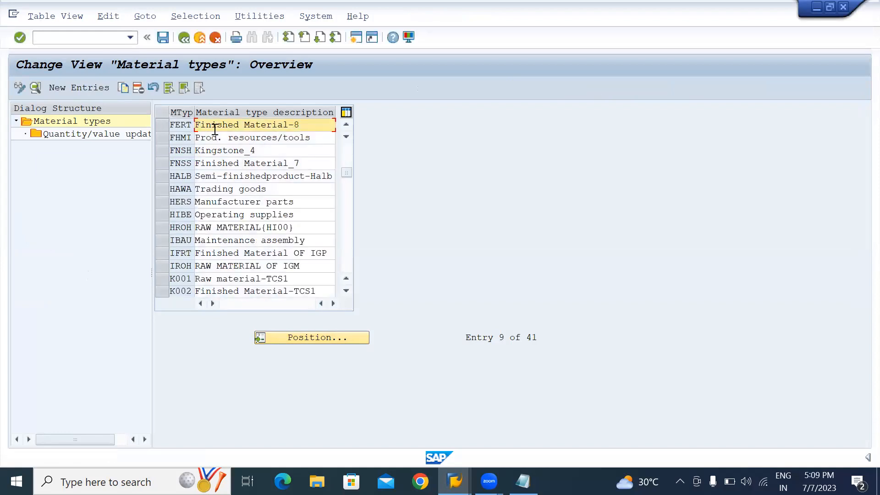
left_click(163, 128)
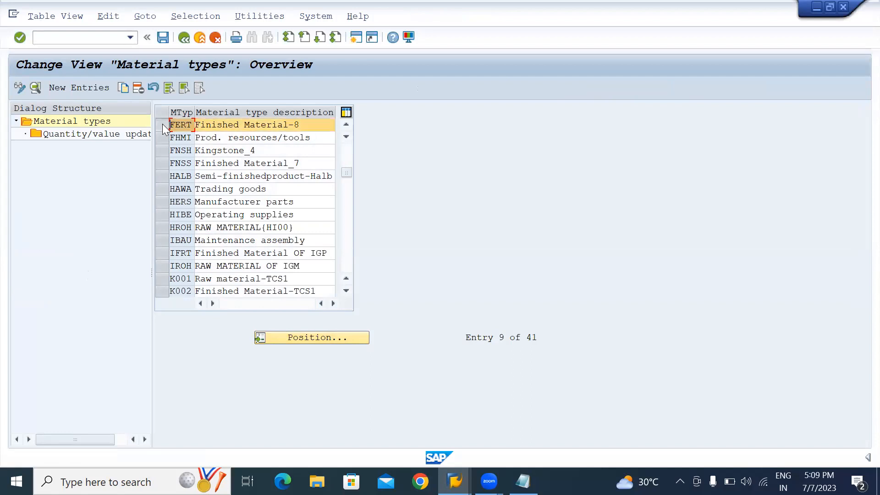
left_click(123, 87)
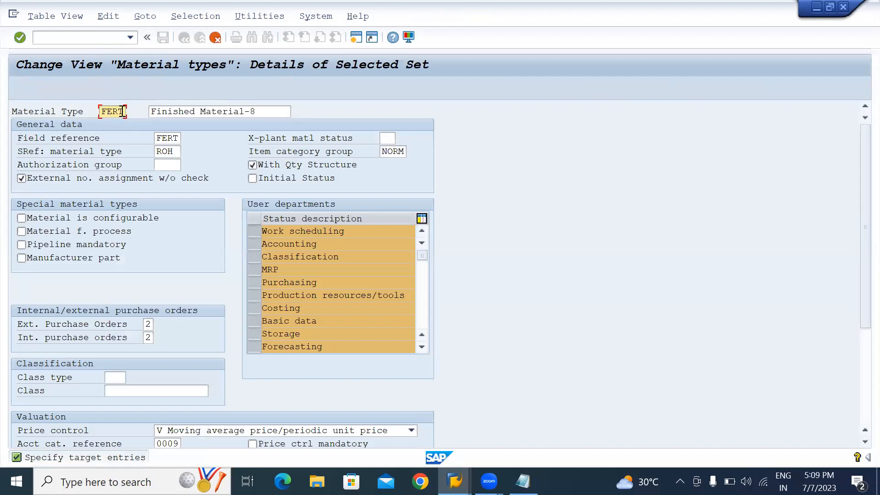
Step: Set the copied material type's code to ZTFE and its description to "Finished Material-TATA"
left_click_drag(123, 112, 75, 112)
type("T")
key("BackSpace")
type("ZT")
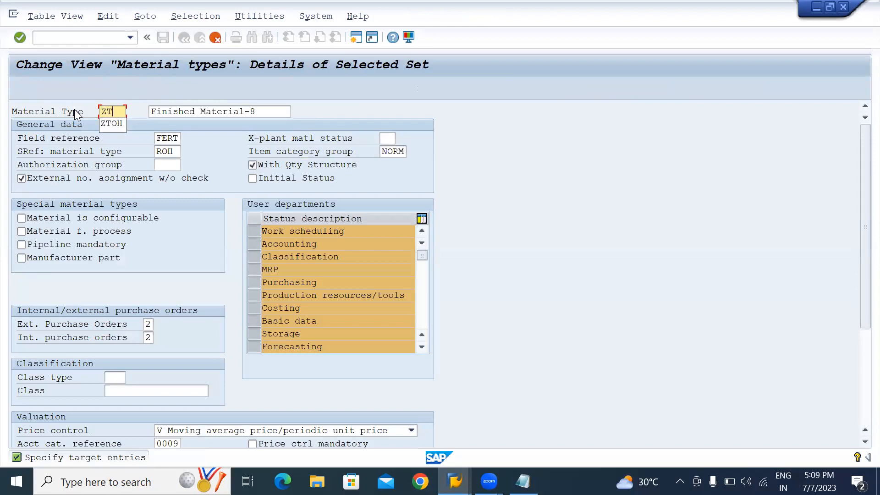
type("FE")
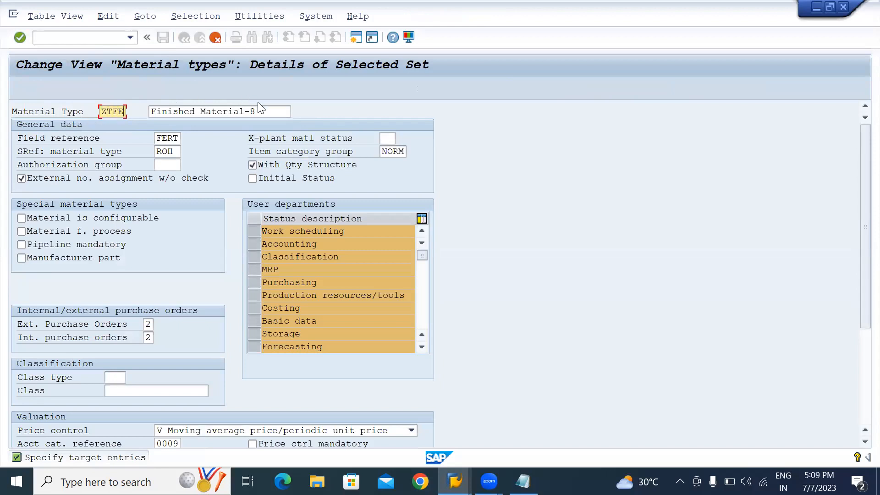
left_click(267, 106)
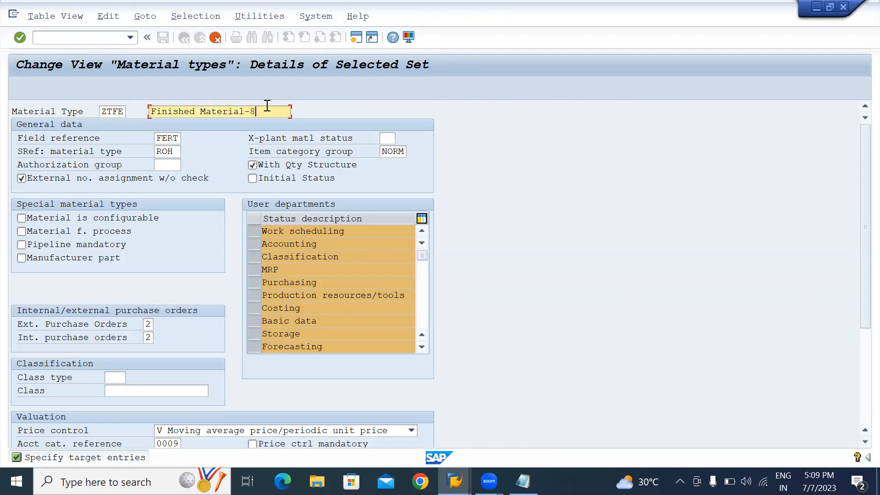
key("BackSpace")
type("TATA")
Step: Review the ZTFE details and complete the copy together with its dependent quantity/value updating entries
scroll(184, 223, "down", 3)
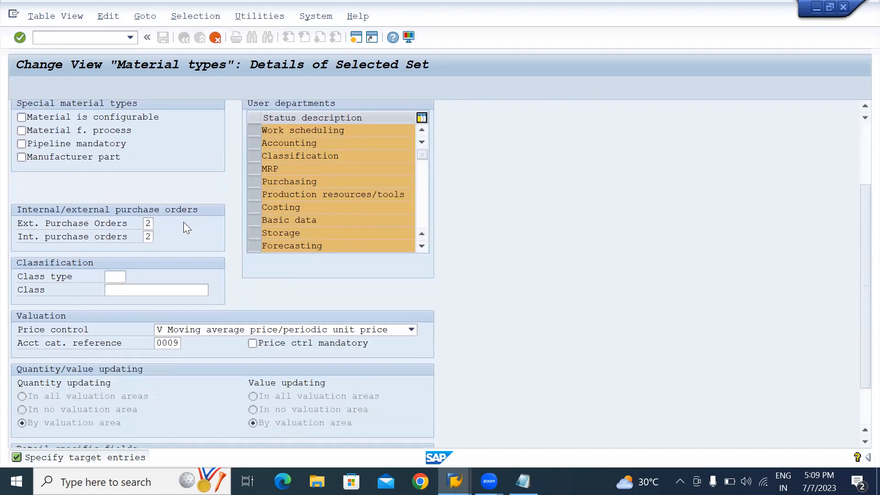
key("Return")
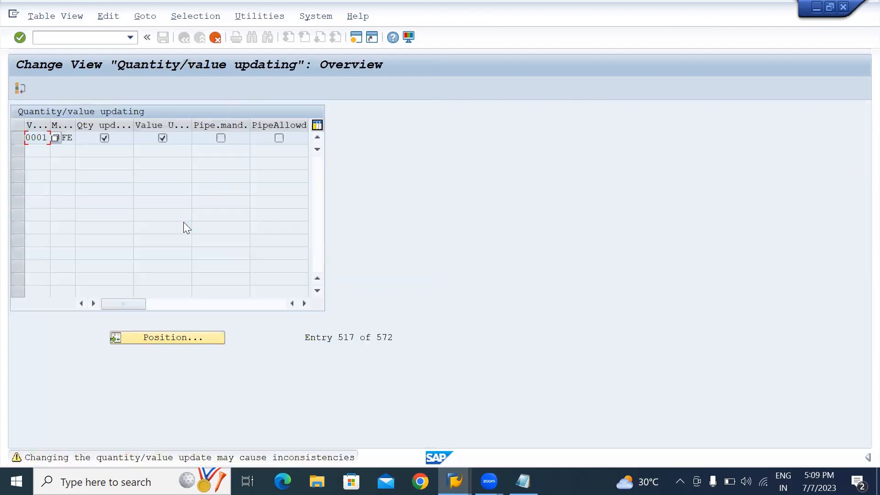
key("Return")
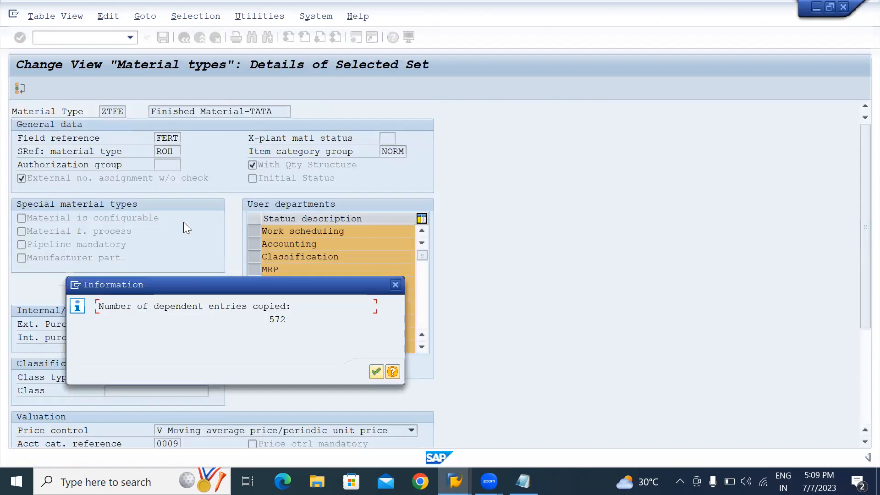
key("Return")
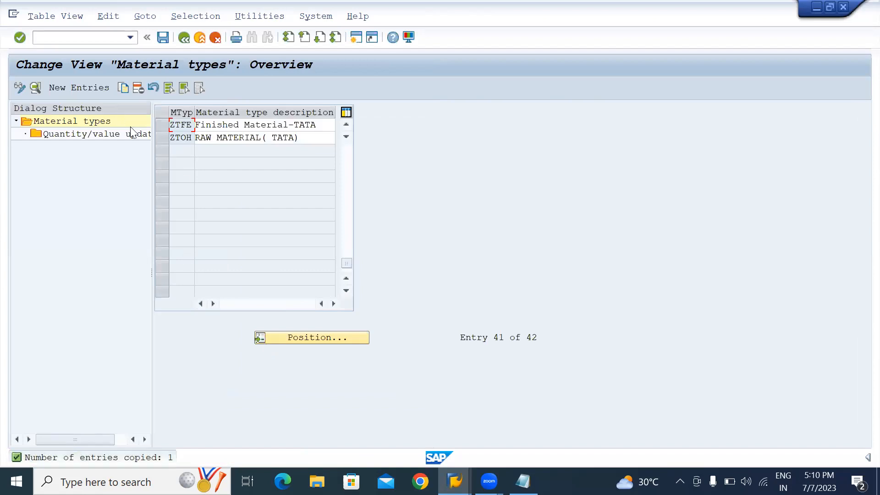
Step: Open the quantity/value updating entries of material type ZTFE and go to the one for valuation area TA01
left_click(161, 129)
double_click(90, 135)
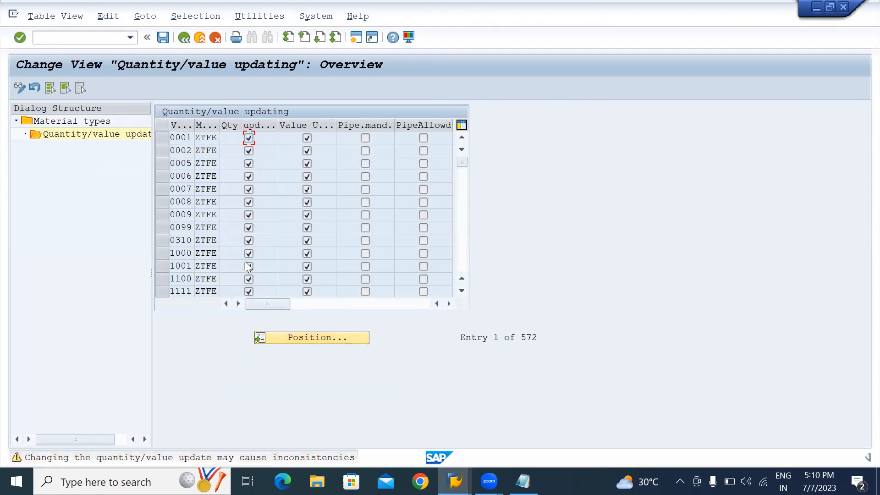
left_click(301, 342)
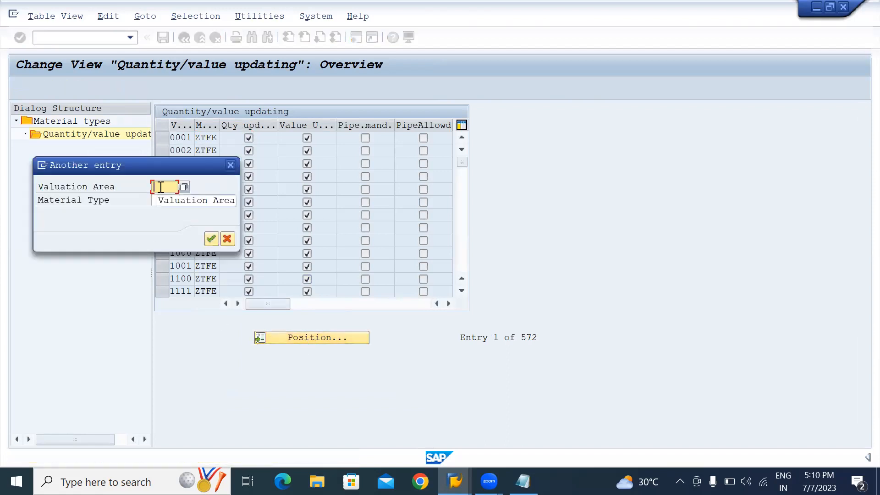
type("TA01")
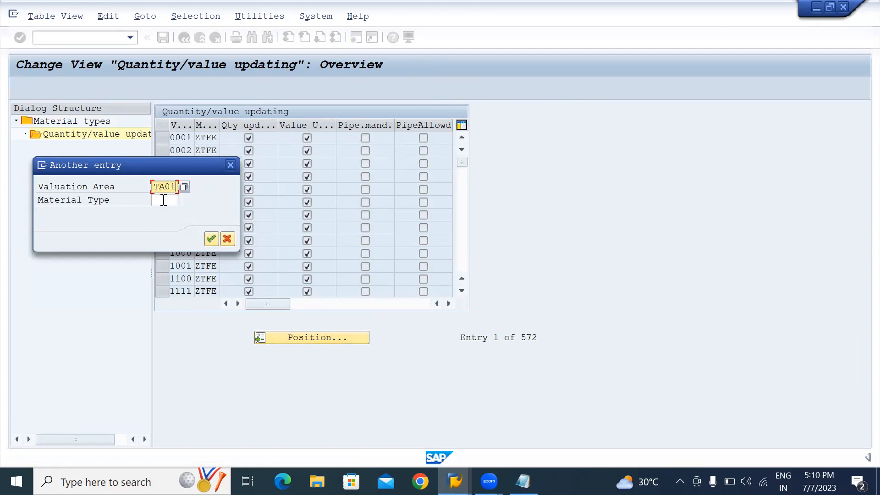
left_click(164, 201)
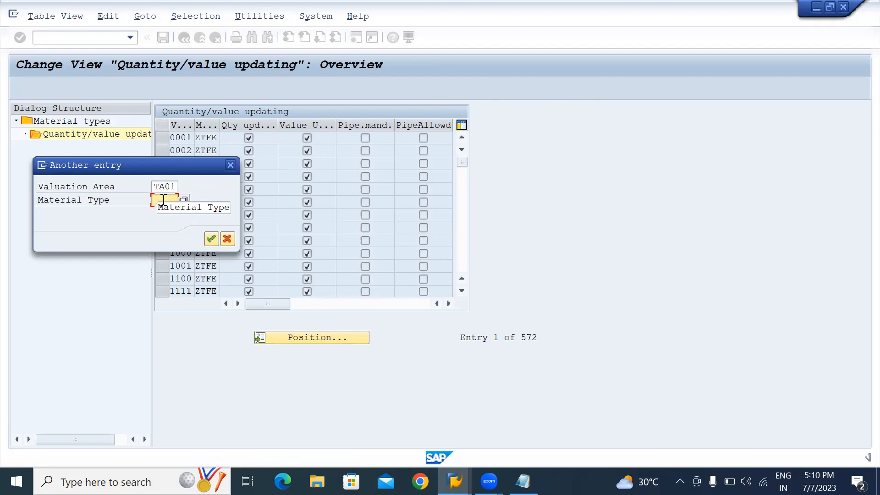
type("ZA")
key("BackSpace")
type("TFE")
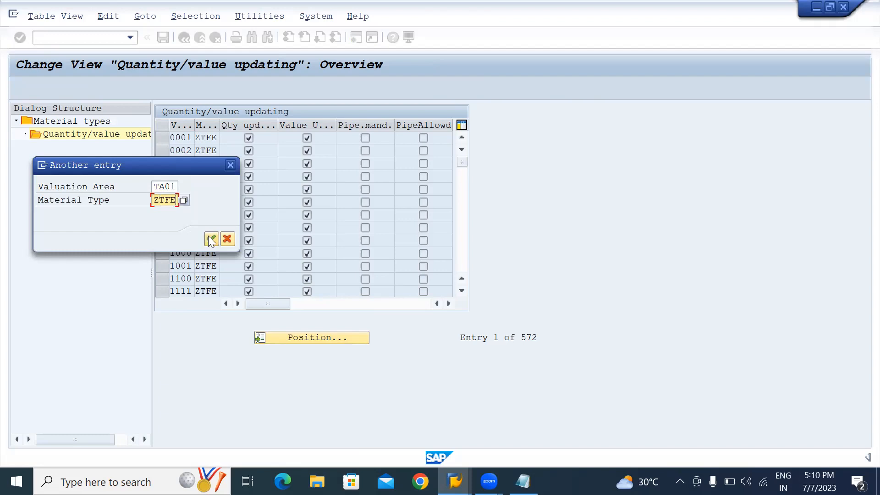
left_click(210, 238)
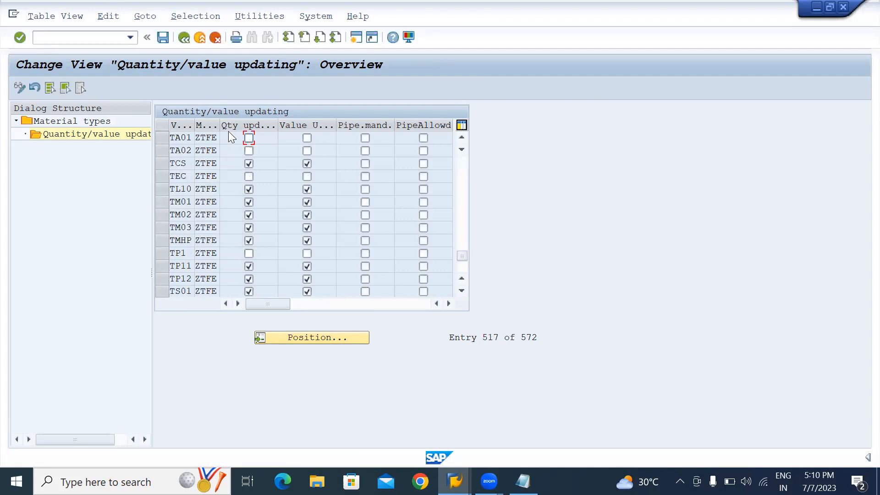
Step: Enable quantity and value updating of ZTFE for TA01 and TA02, save under the TATA GROUPS customizing request, and return to the IMG
left_click(249, 151)
left_click(306, 140)
left_click(164, 37)
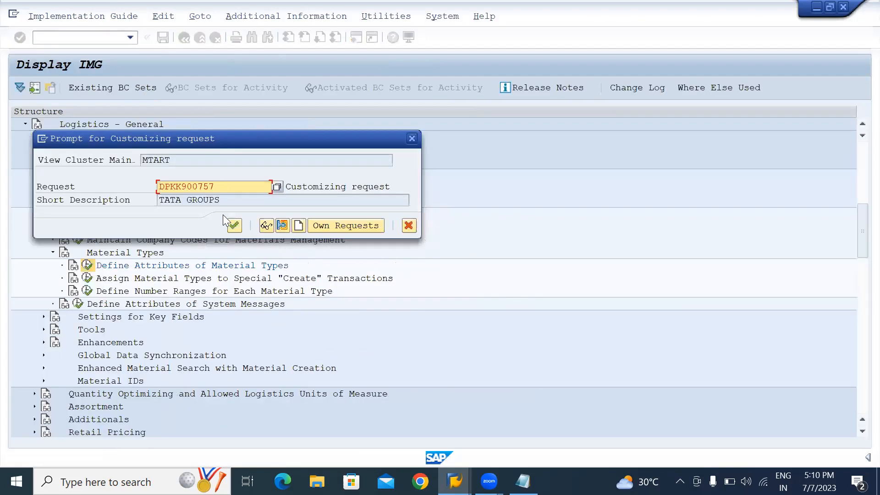
left_click(235, 224)
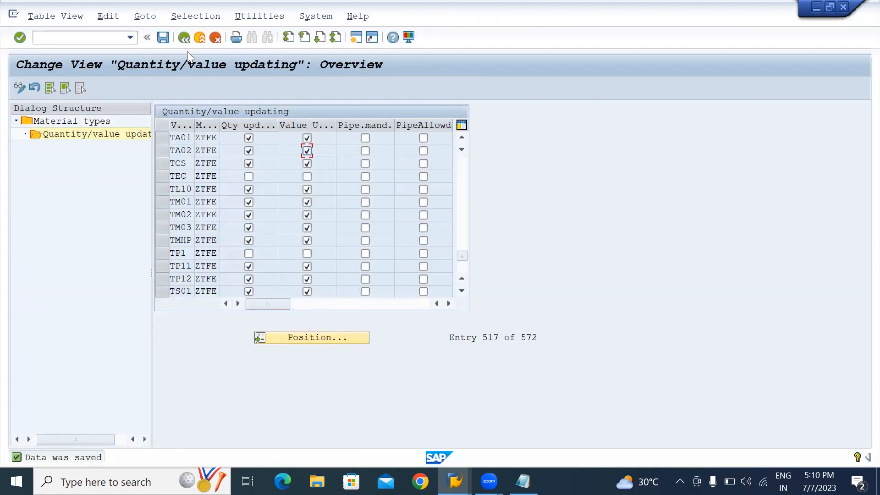
left_click(185, 37)
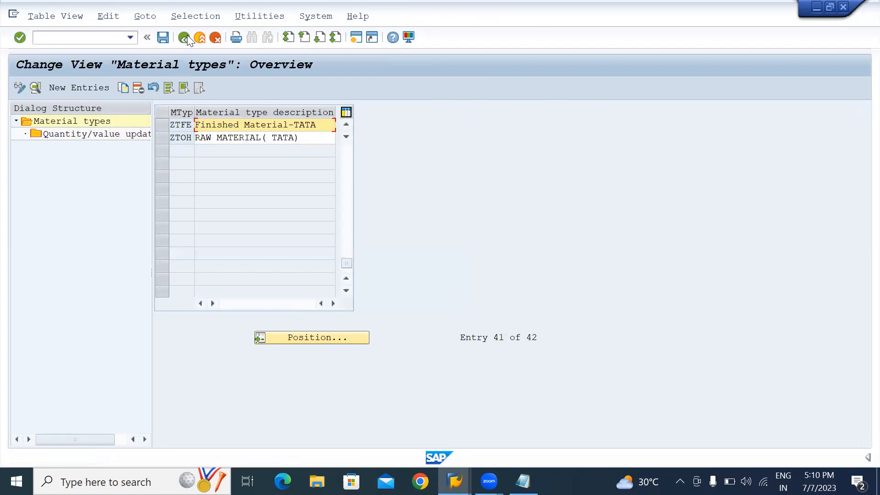
left_click(162, 38)
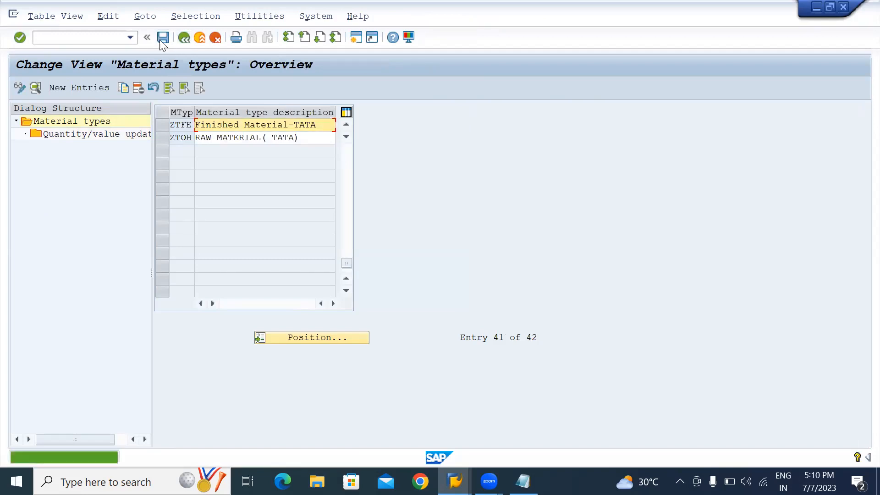
left_click(181, 41)
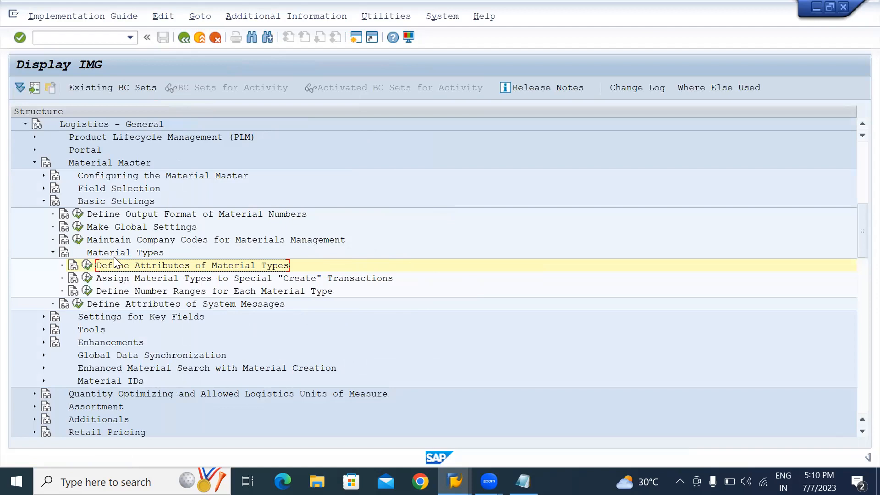
Step: Check the material number output format settings in the material master basic settings and return to the IMG
left_click(52, 253)
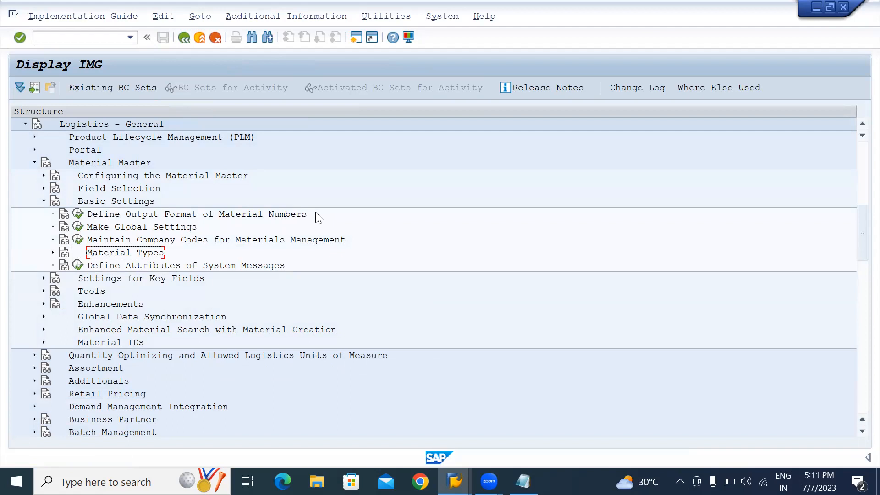
left_click(77, 215)
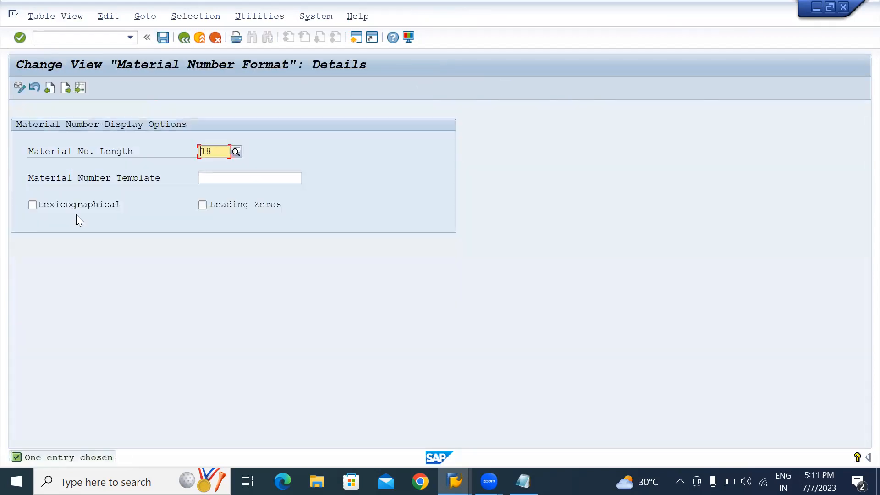
left_click(184, 37)
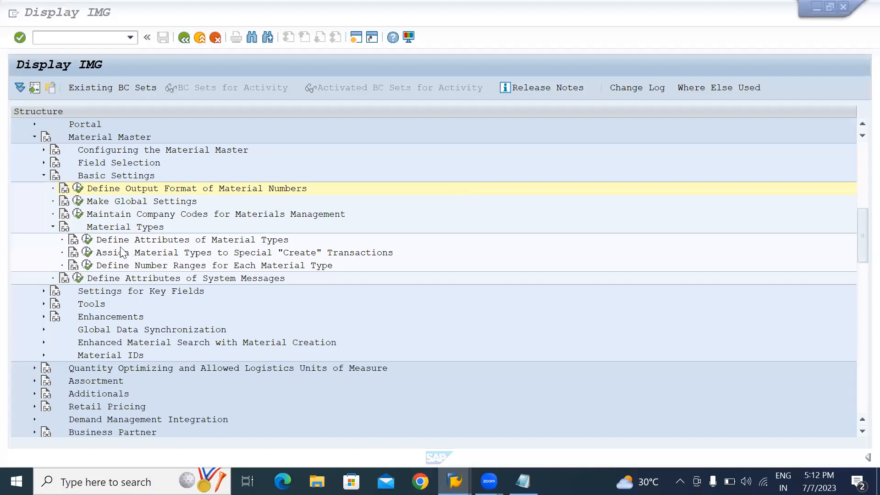
Step: Open the activity that defines number ranges for each material type
left_click(53, 224)
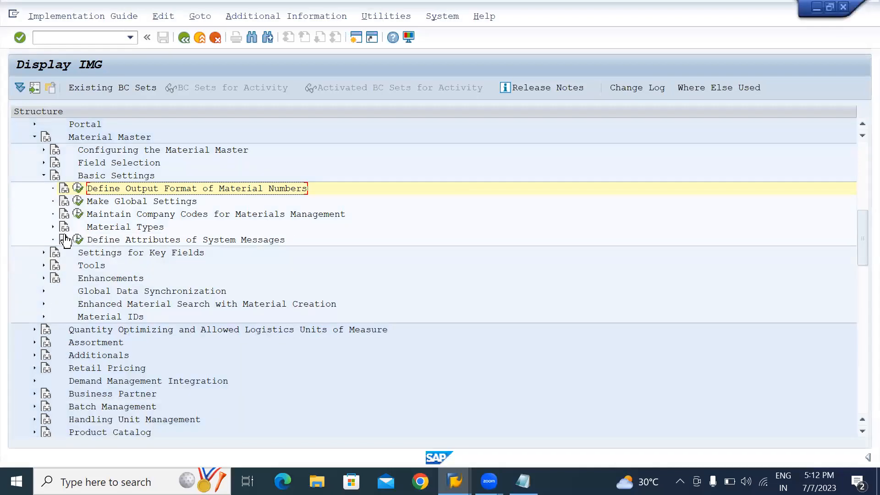
left_click(53, 227)
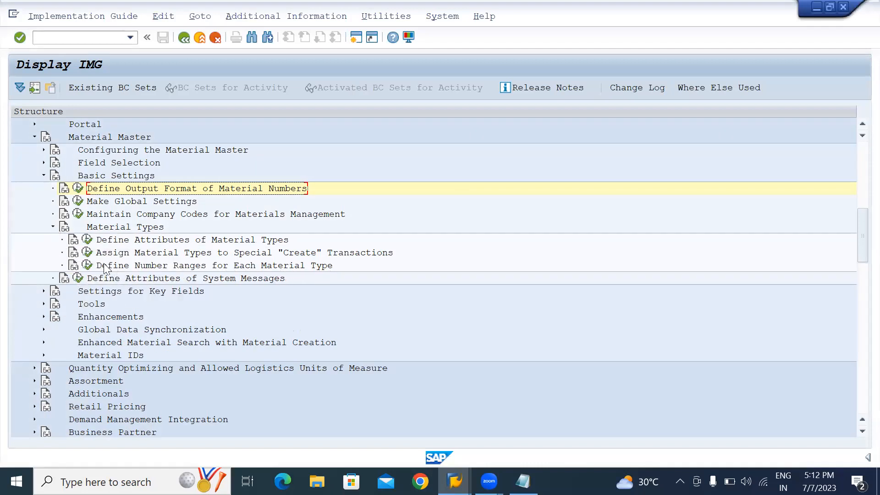
left_click(87, 265)
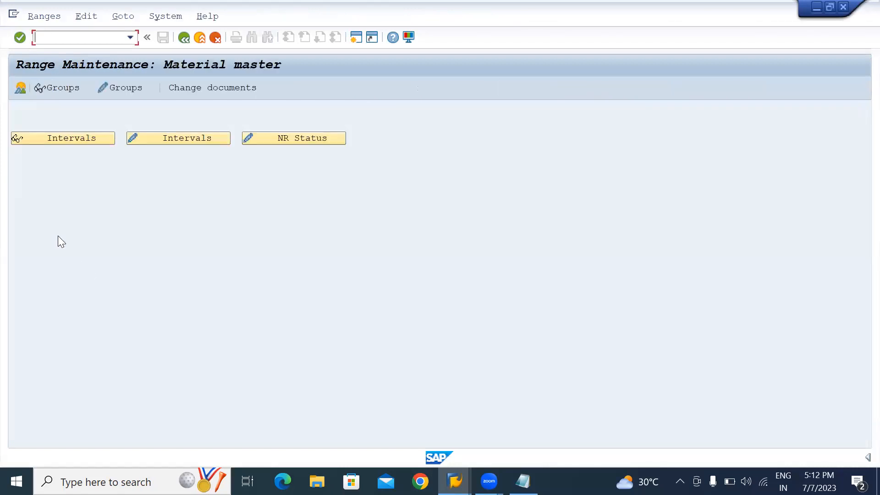
Step: Examine the existing material master number range intervals and the commands available for maintaining them
left_click(169, 139)
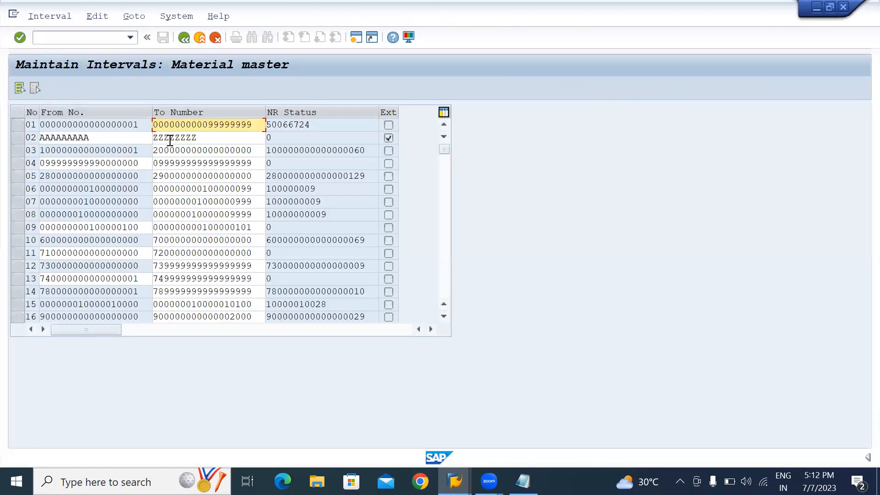
scroll(101, 246, "down", 1)
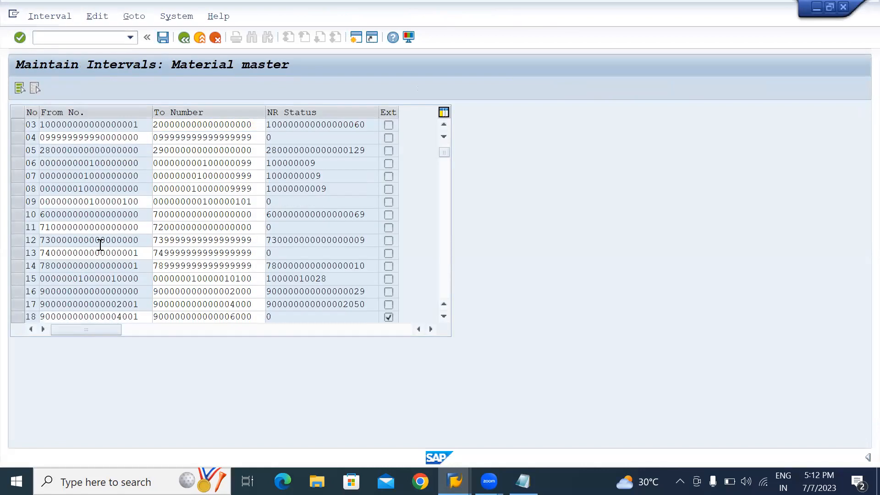
scroll(100, 245, "down", 3)
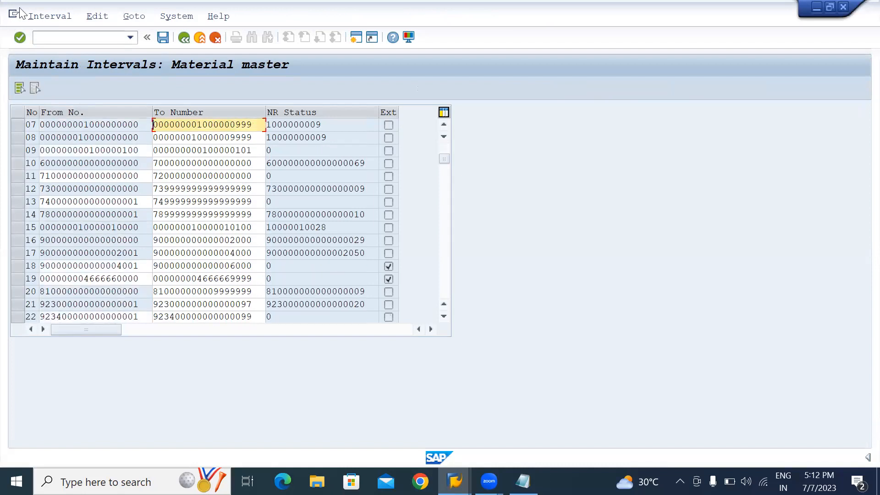
left_click(40, 19)
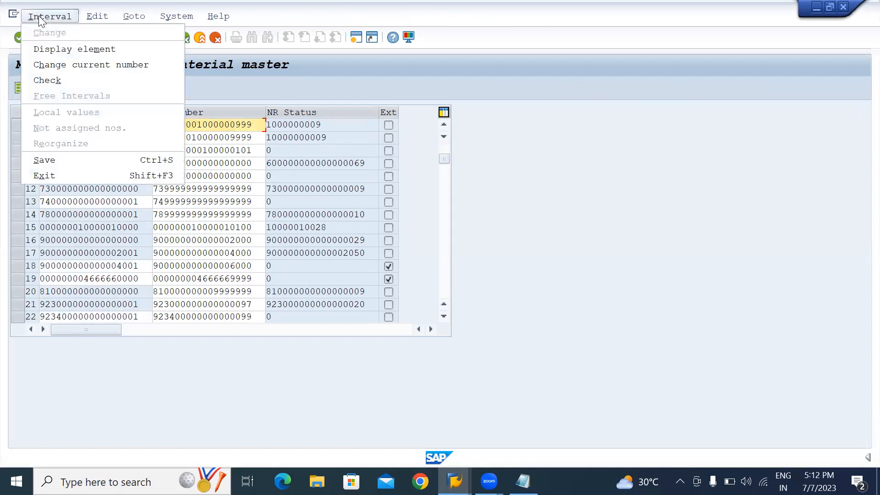
left_click(14, 16)
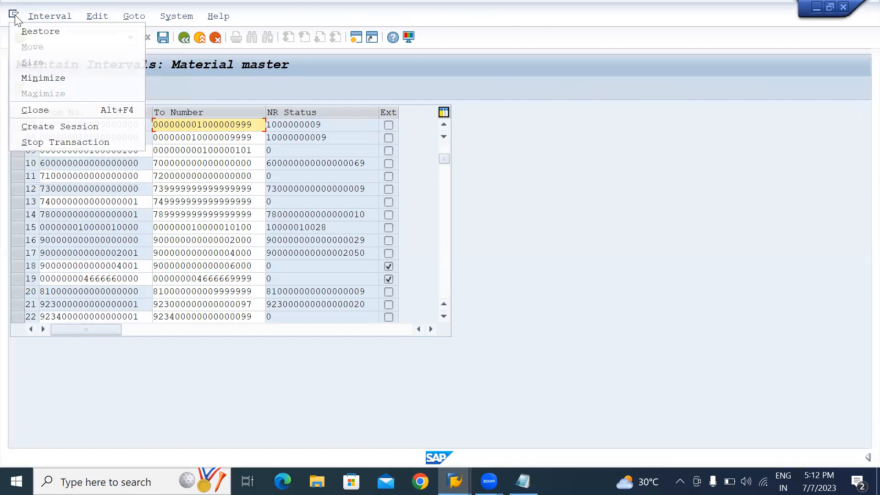
left_click(46, 18)
mouse_move(100, 20)
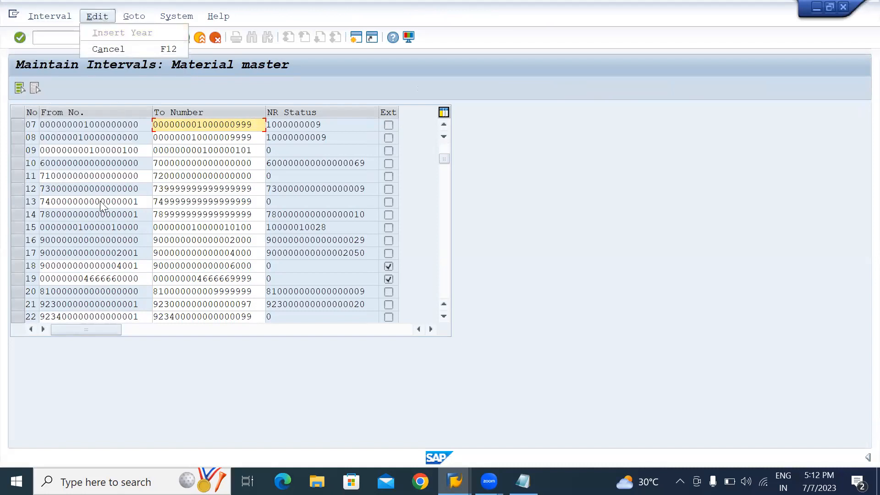
left_click(337, 231)
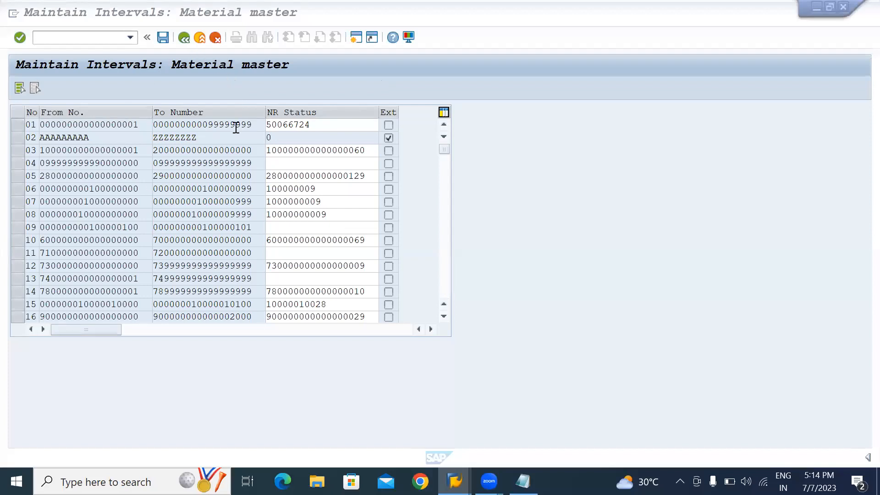
Step: Examine the number range status of the material master intervals and return to range maintenance
scroll(137, 139, "down", 1)
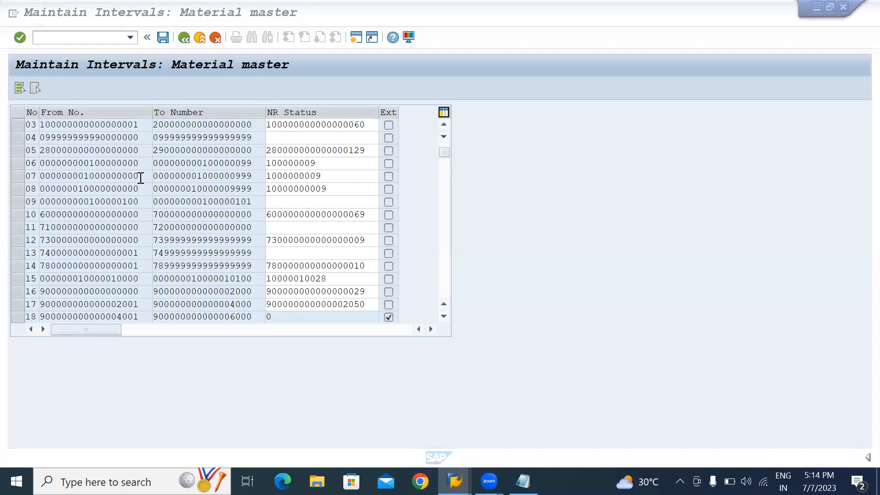
scroll(140, 178, "up", 1)
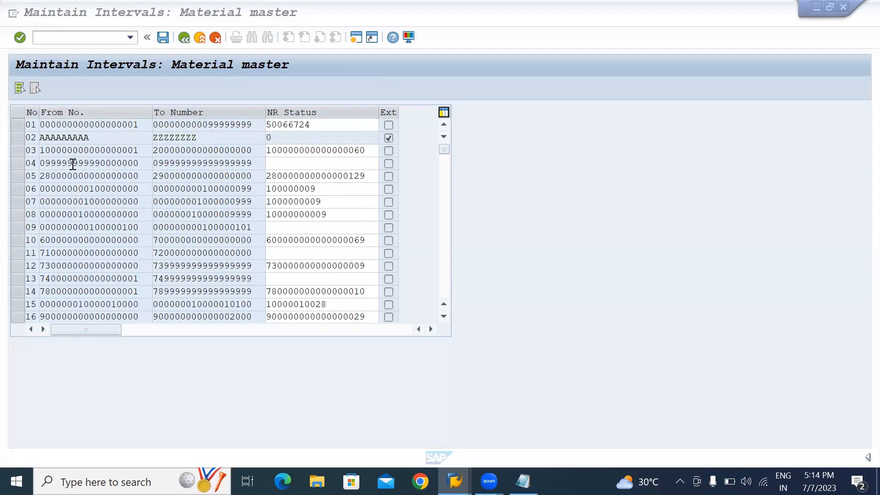
scroll(73, 164, "down", 2)
scroll(73, 165, "down", 2)
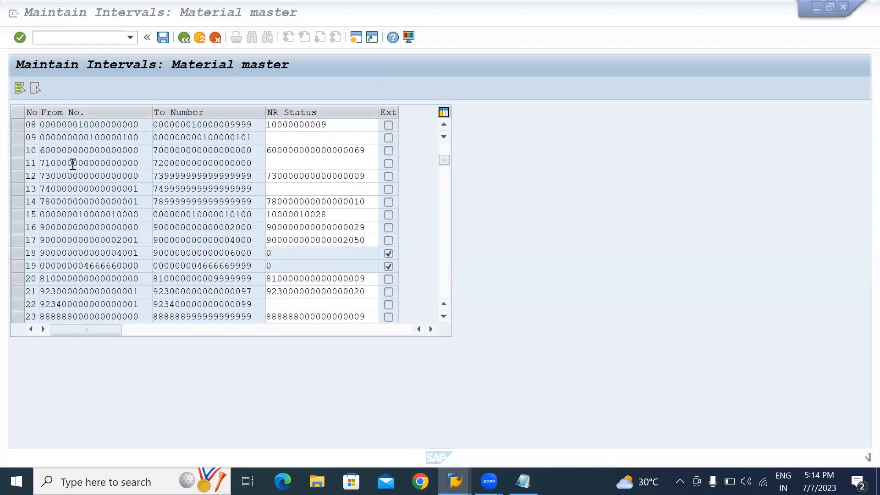
scroll(73, 164, "up", 4)
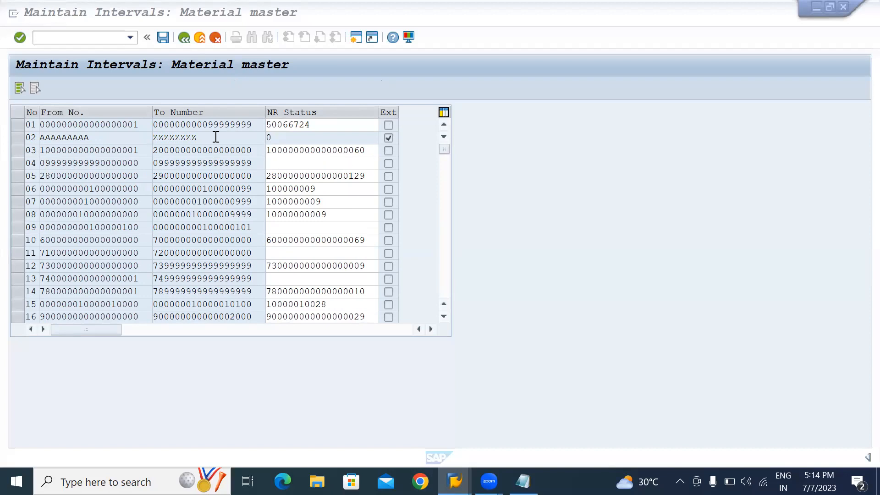
left_click(185, 38)
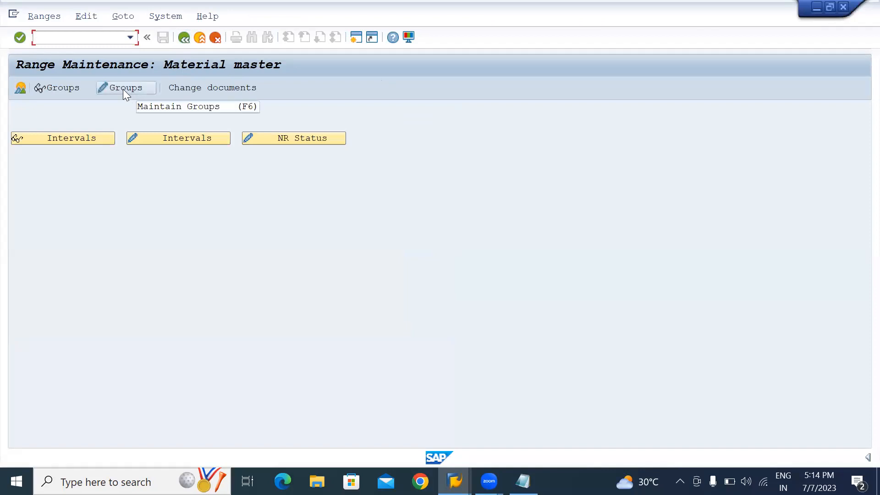
Step: Start a new material master number range group named "TATA MATERIAL NO RANGE"
left_click(122, 89)
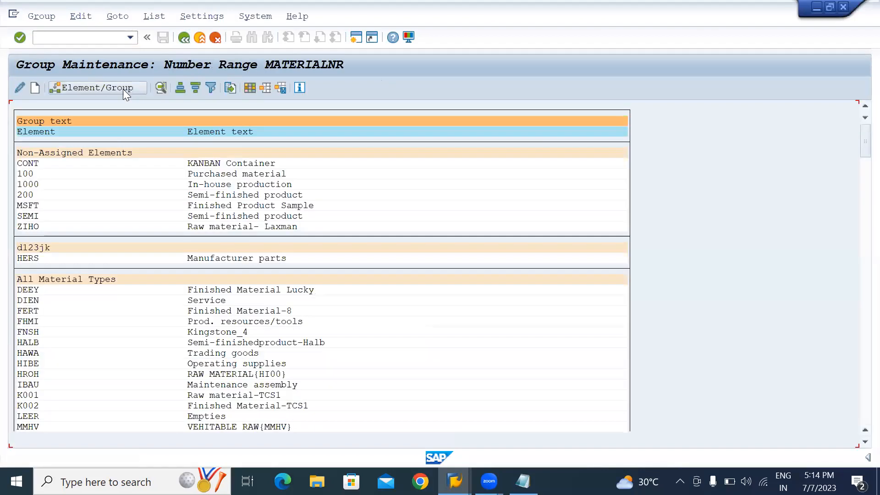
left_click(35, 19)
left_click(46, 32)
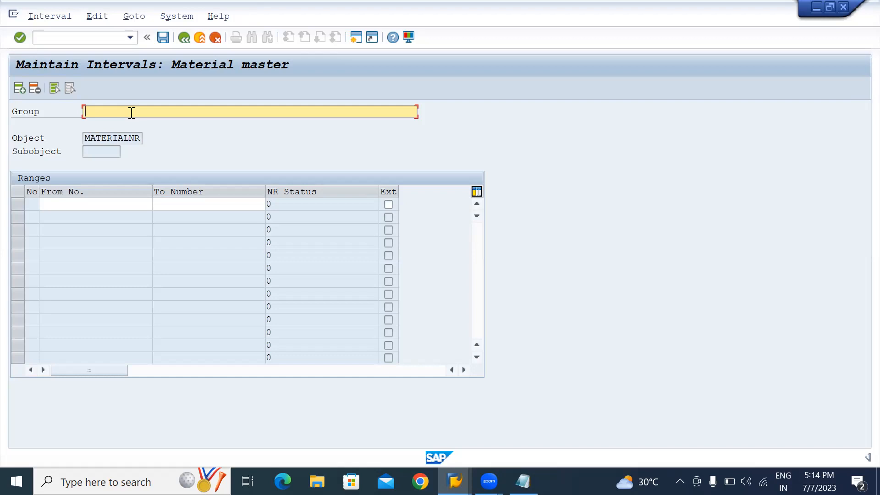
type("TATA MATERIAL NO RANGE")
left_click(90, 206)
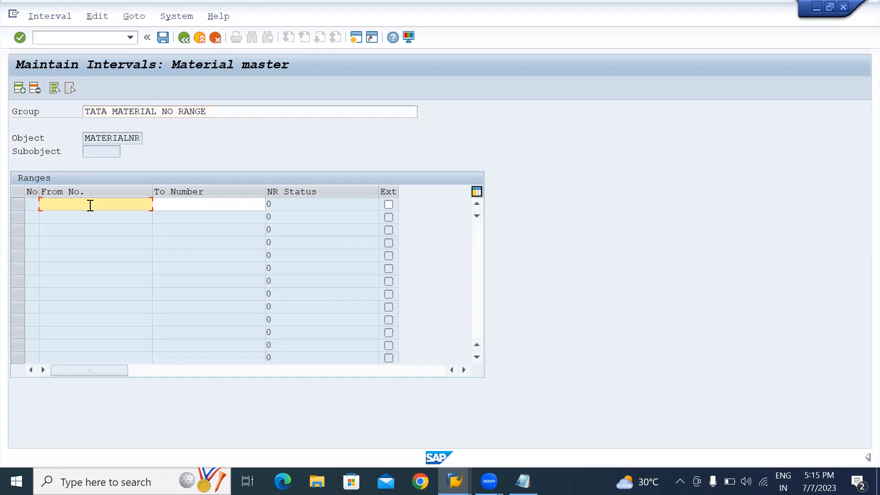
type("600000000600000000")
left_click_drag(143, 204, 116, 205)
left_click_drag(8, 222, 2, 238)
key("ctrl+c")
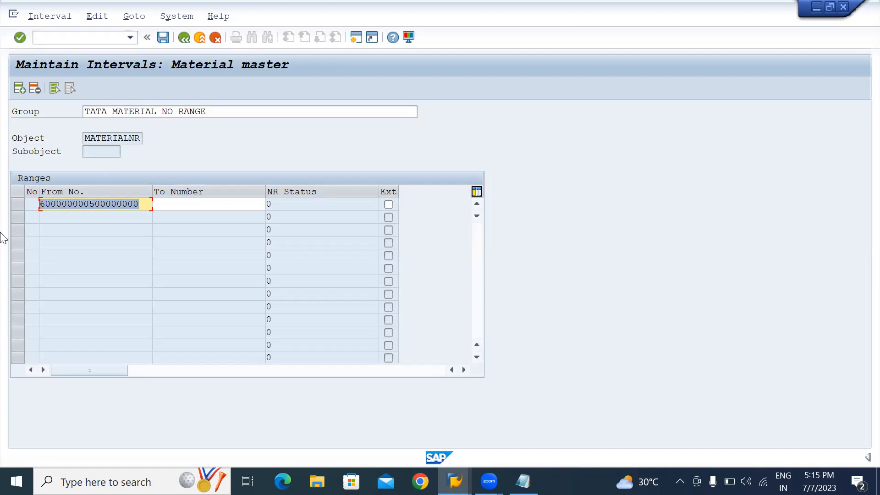
left_click(174, 205)
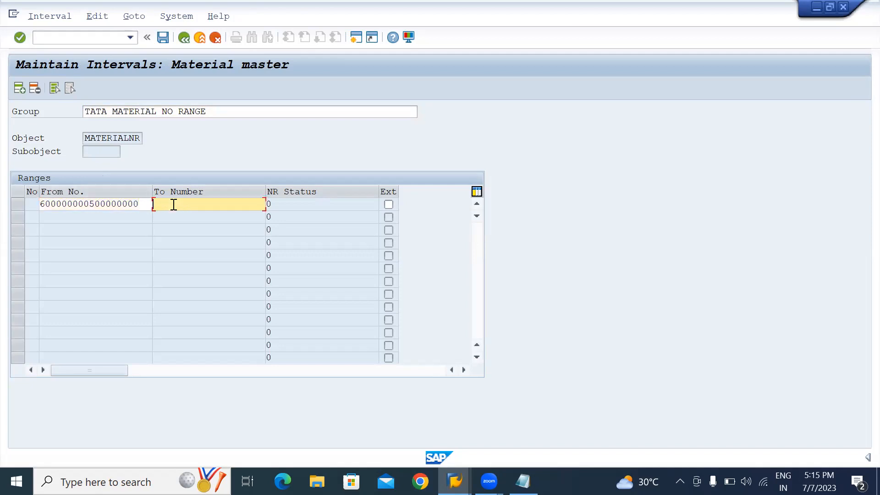
key("ctrl+v")
key("BackSpace")
key("BackSpace")
key("BackSpace")
type("999")
key("Return")
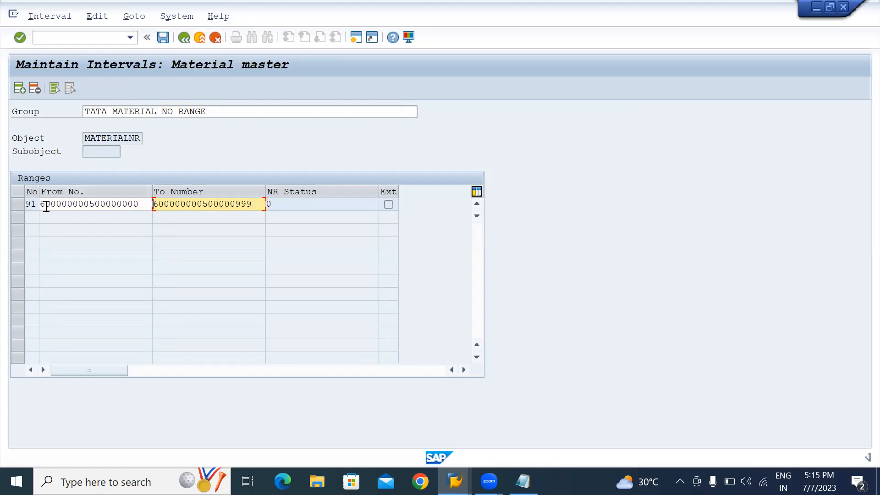
left_click(163, 38)
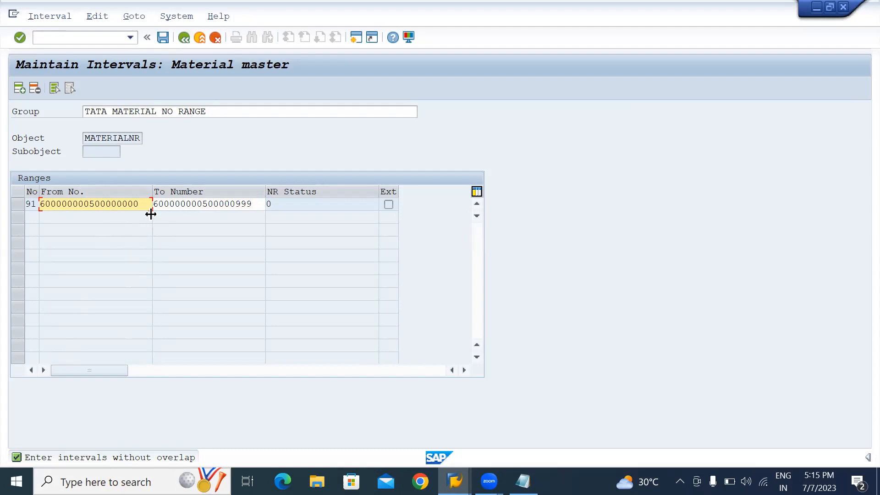
left_click(97, 207)
key("BackSpace")
key("BackSpace")
key("BackSpace")
key("BackSpace")
key("BackSpace")
key("BackSpace")
type("066666")
left_click_drag(108, 205, 163, 208)
key("ctrl+c")
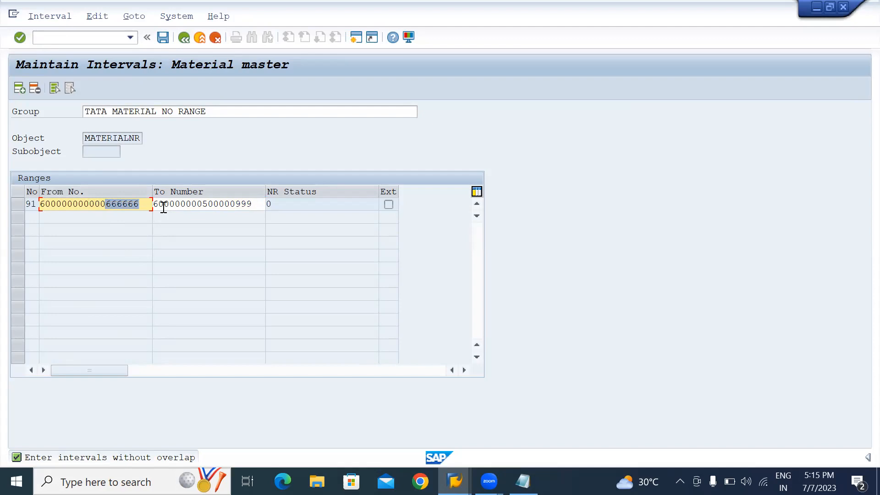
left_click(255, 203)
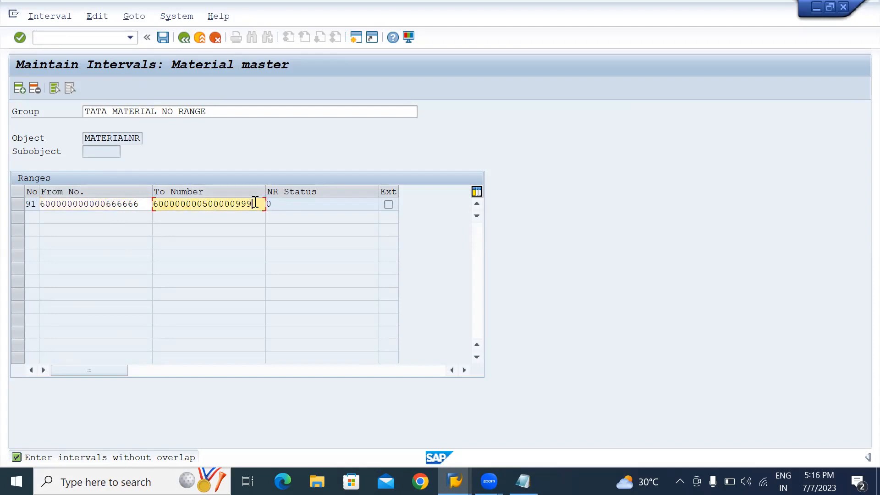
key("BackSpace")
key("BackSpace")
key("BackSpace")
key("BackSpace")
key("BackSpace")
key("BackSpace")
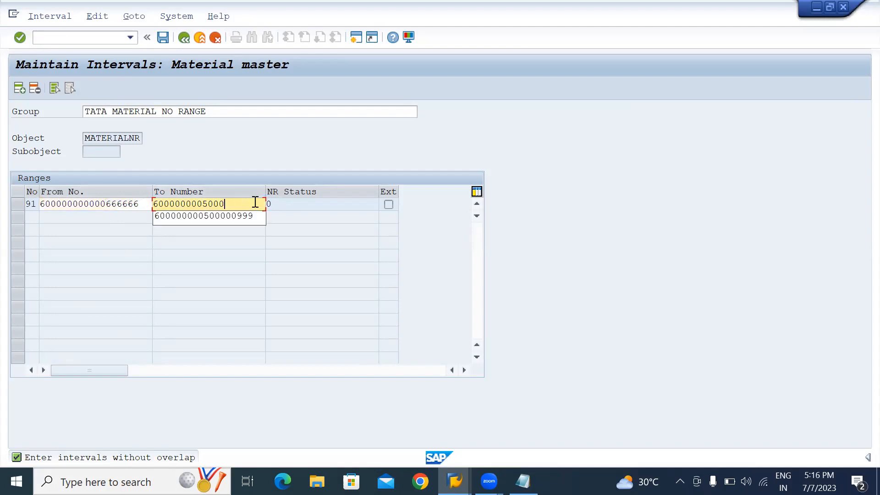
key("BackSpace")
key("BackSpace")
key("BackSpace")
key("ctrl+v")
type("999")
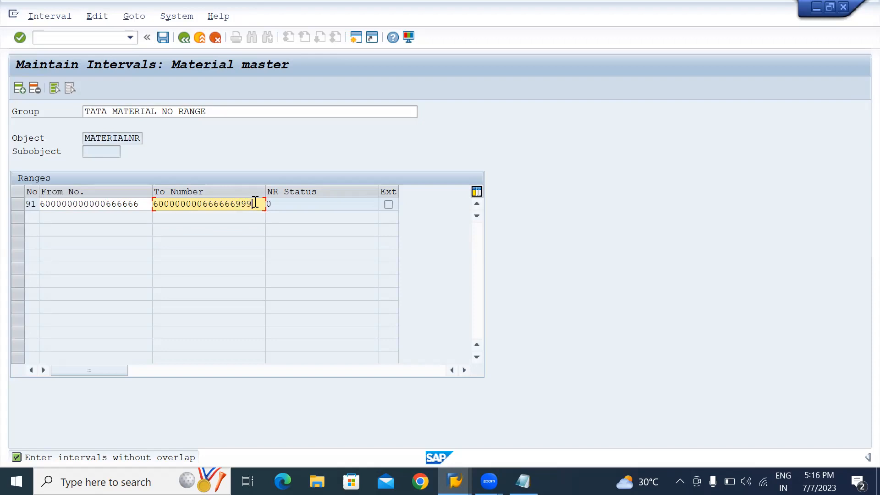
key("Return")
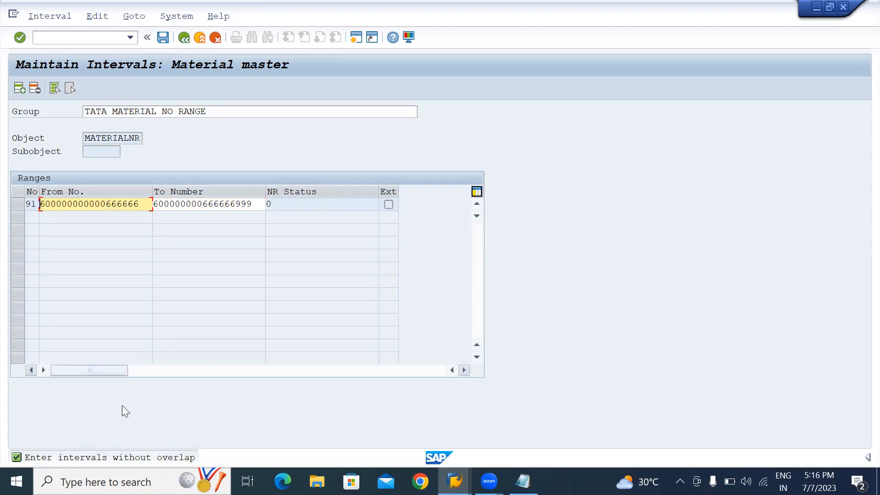
left_click(186, 38)
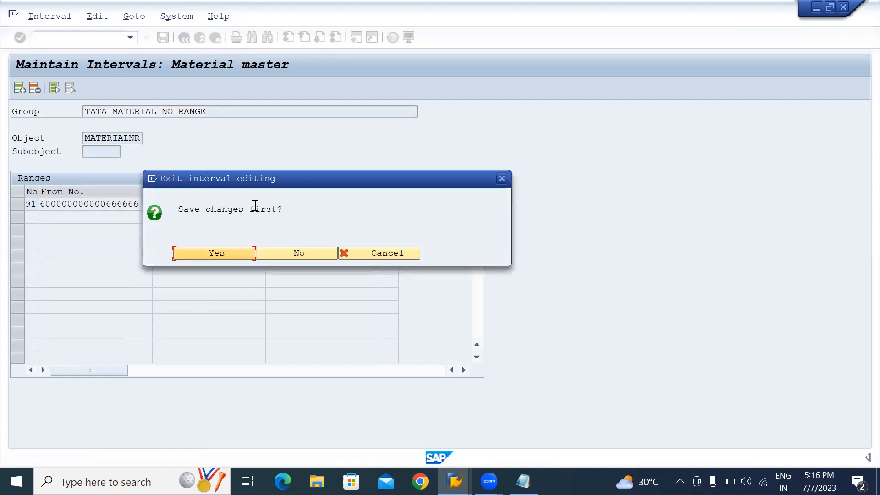
left_click(288, 251)
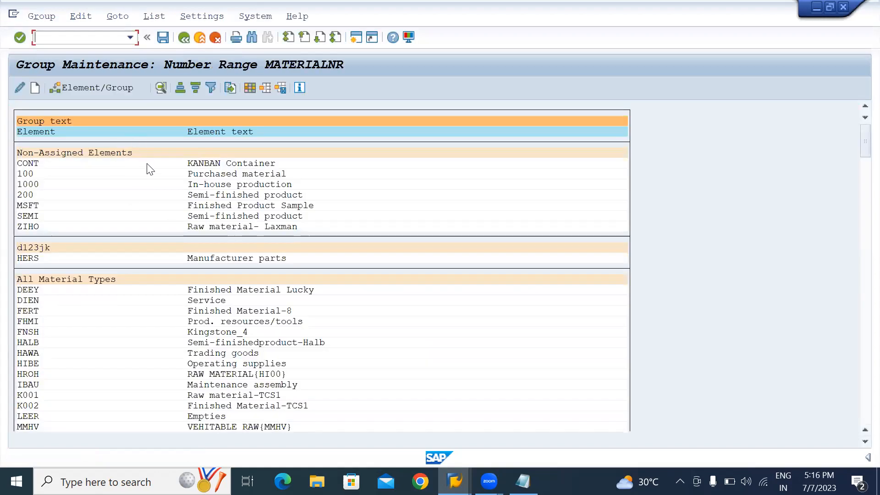
Step: Search the material number range groups for material type ZTOH and go to its entry
left_click(84, 88)
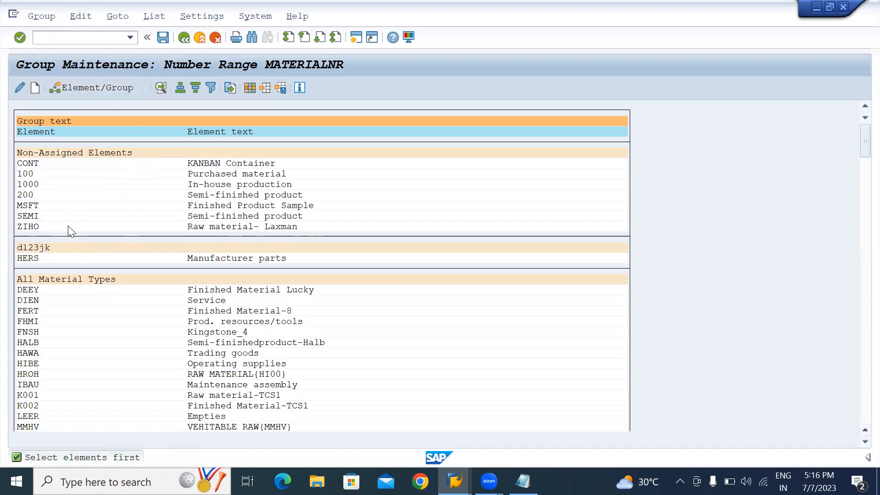
scroll(68, 226, "down", 1)
scroll(68, 225, "up", 2)
scroll(68, 225, "down", 1)
scroll(68, 225, "up", 1)
scroll(68, 226, "down", 1)
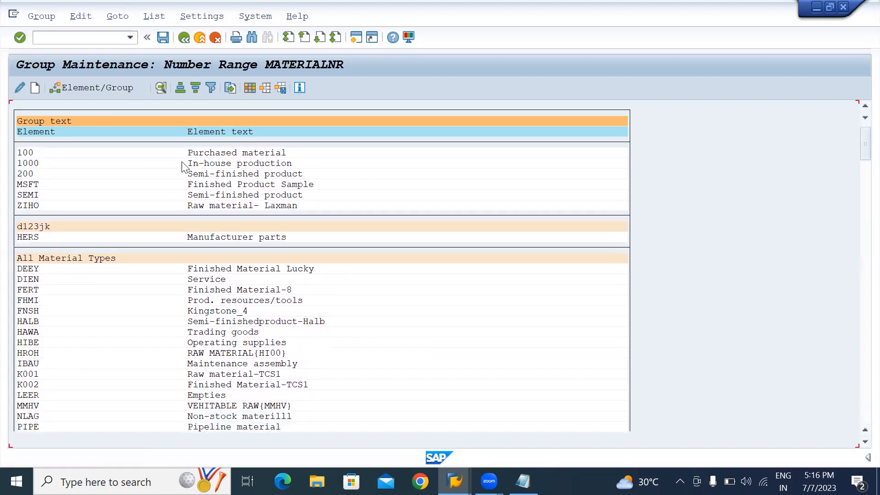
scroll(190, 170, "up", 1)
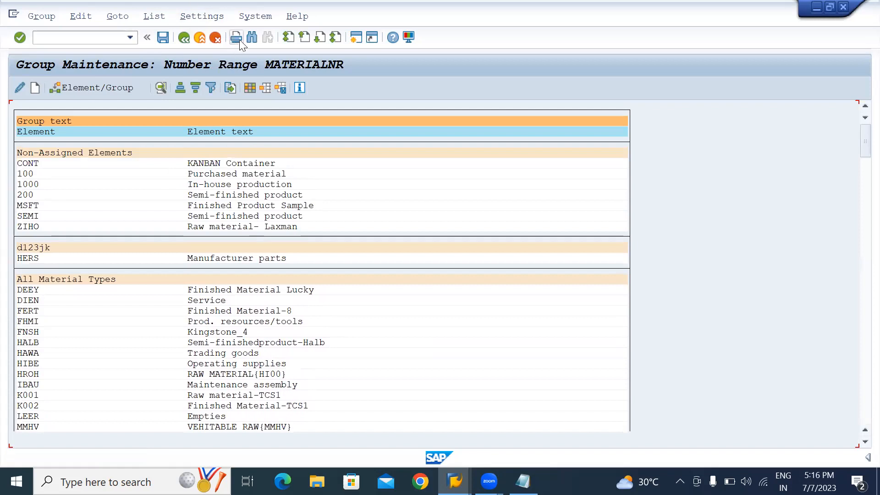
left_click(252, 37)
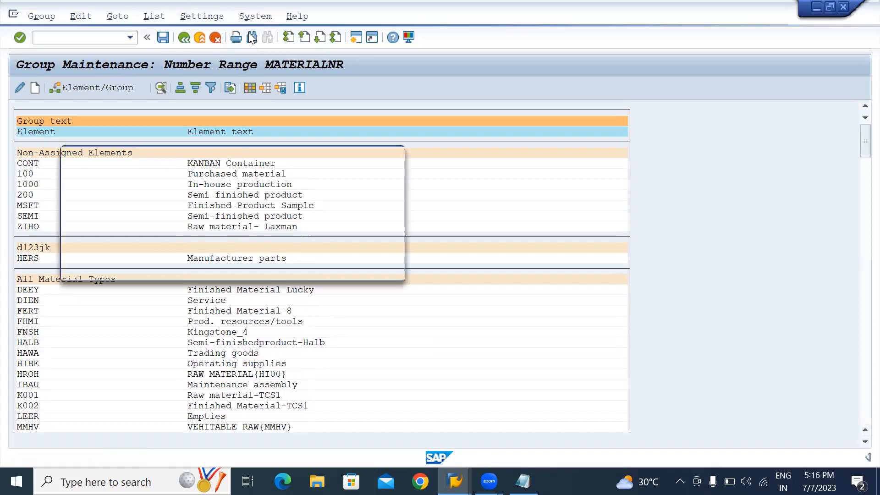
type("Z")
type("T")
type("C")
type("H")
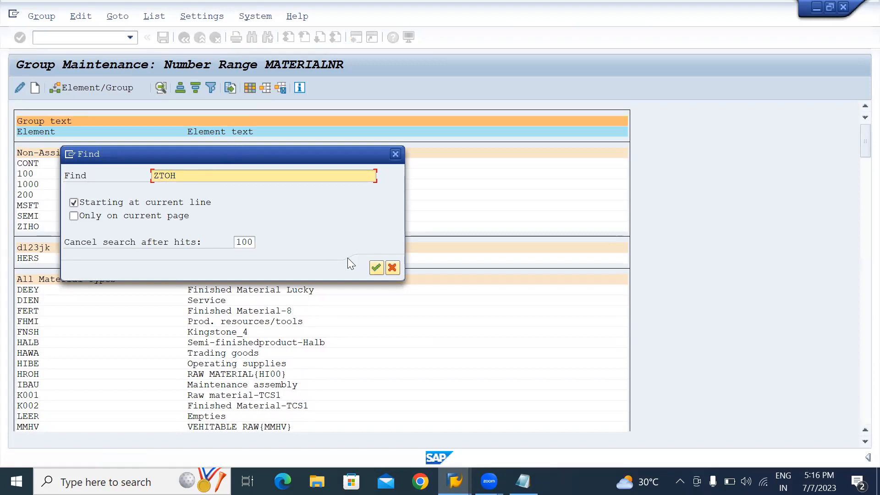
left_click(380, 267)
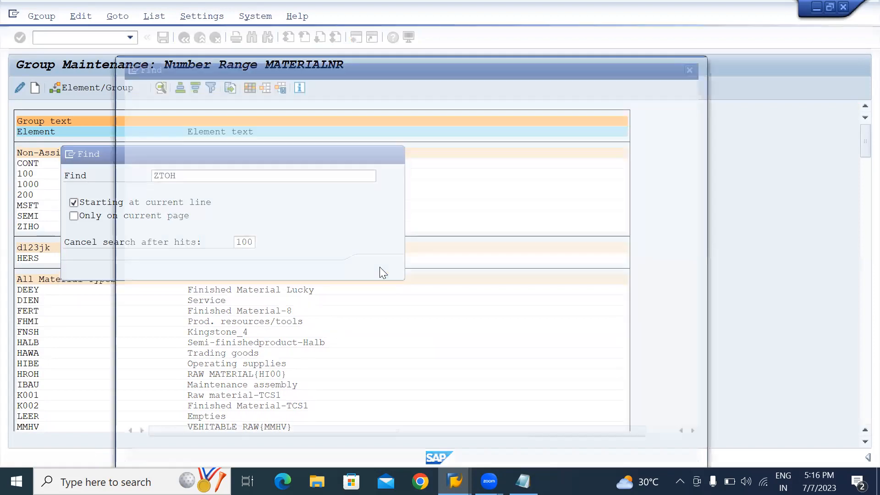
double_click(131, 105)
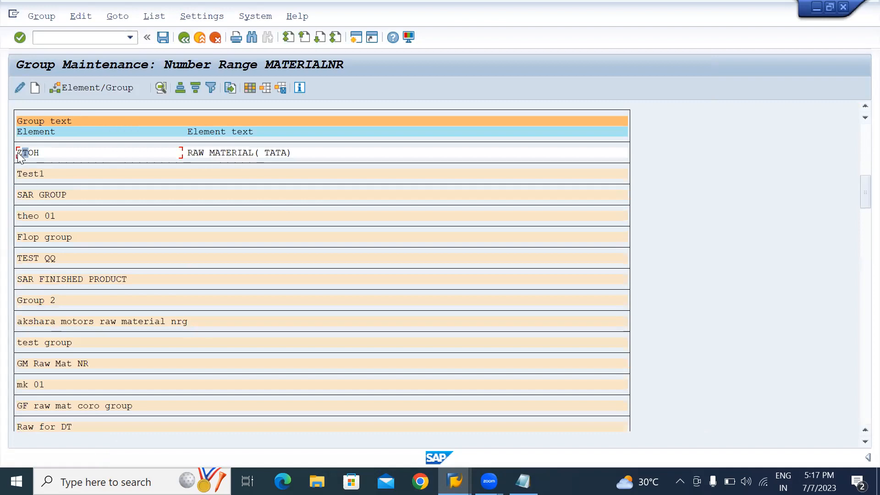
Step: Assign material type ZTOH to the number range group SAR GROUP and save the assignment
double_click(33, 157)
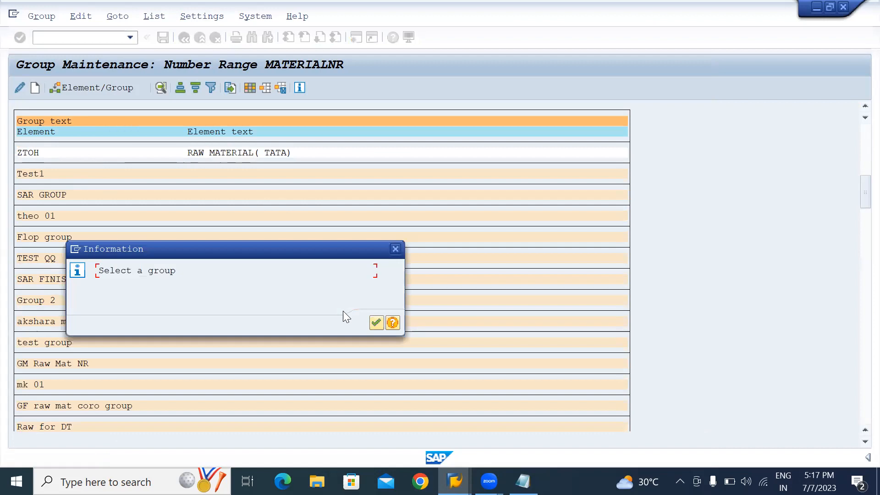
left_click(379, 324)
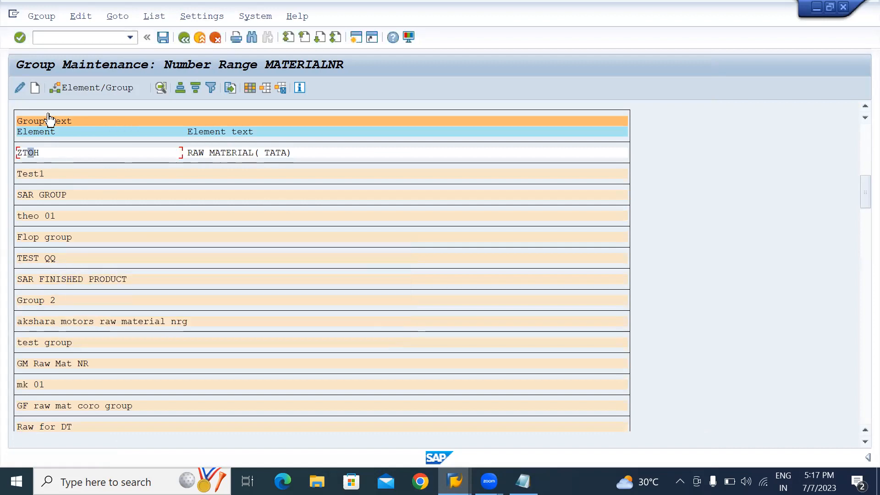
left_click(75, 88)
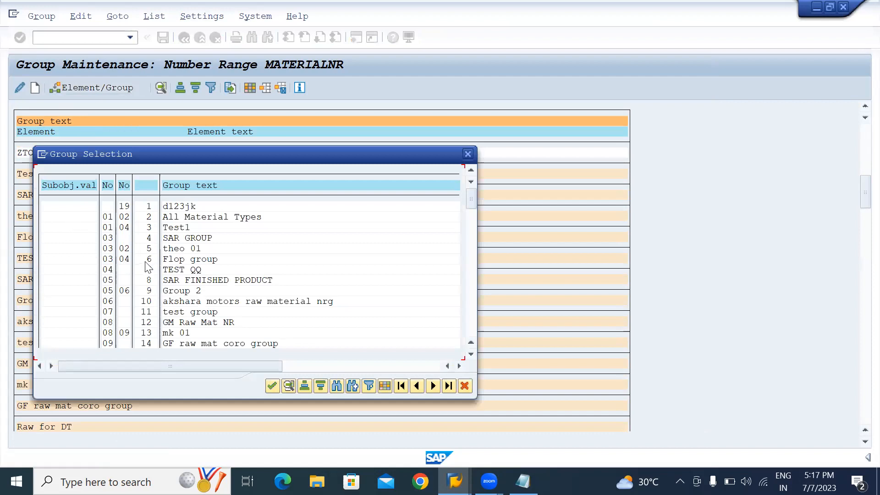
left_click(107, 239)
key("Return")
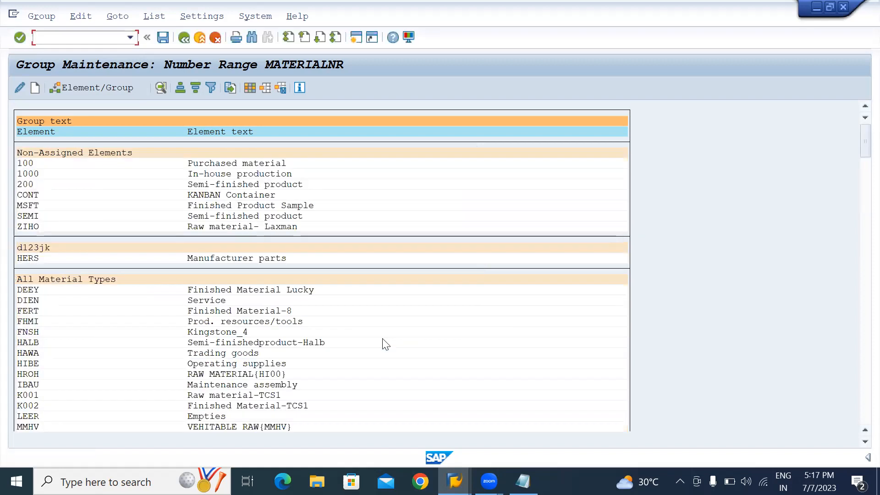
left_click(164, 38)
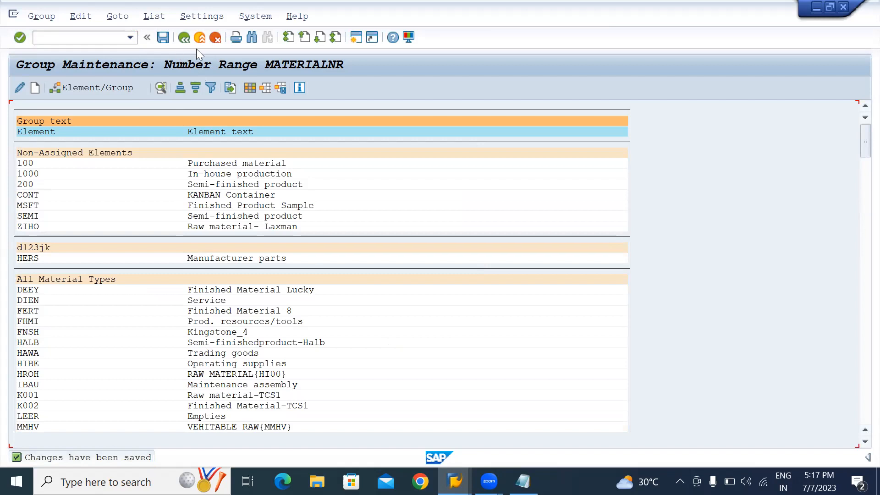
Step: Search the material number range groups for material type ZTFE and go to its entry
left_click(253, 40)
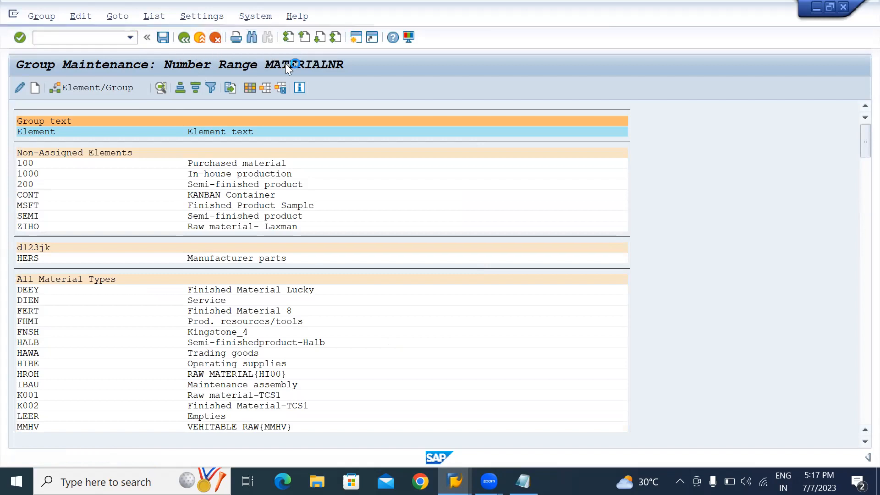
left_click(232, 173)
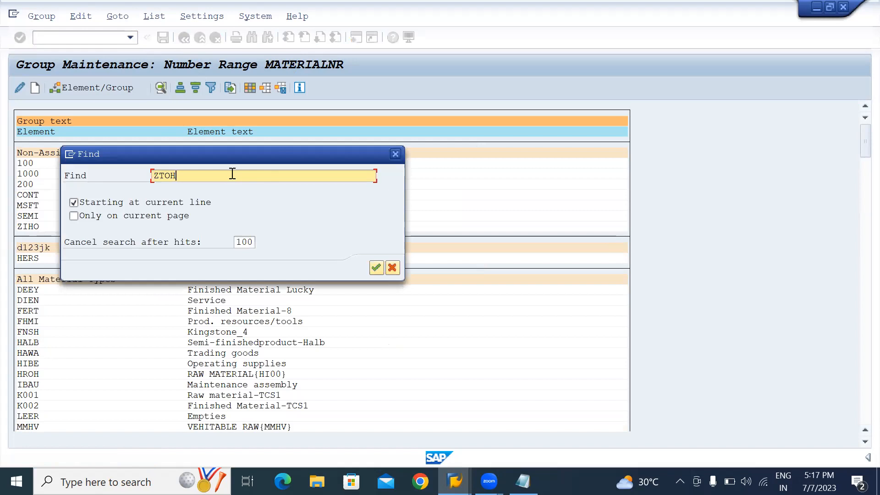
key("BackSpace")
key("BackSpace")
key("BackSpace")
type("TFE")
key("Return")
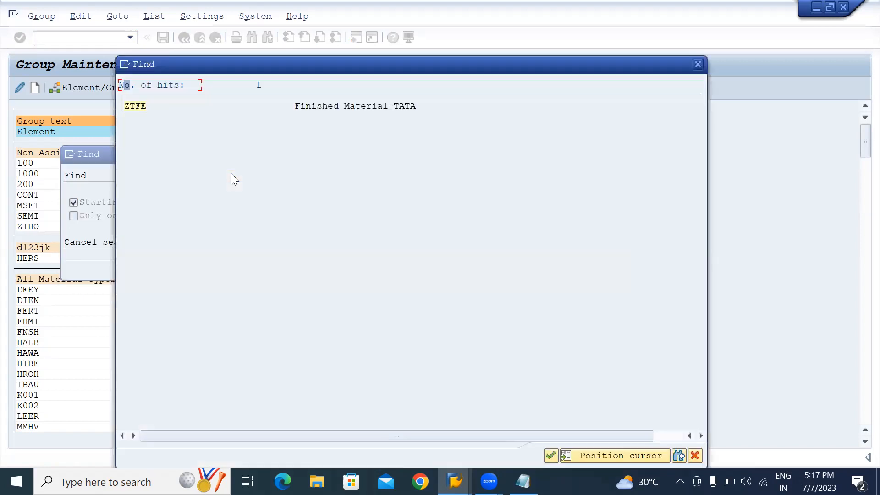
double_click(137, 106)
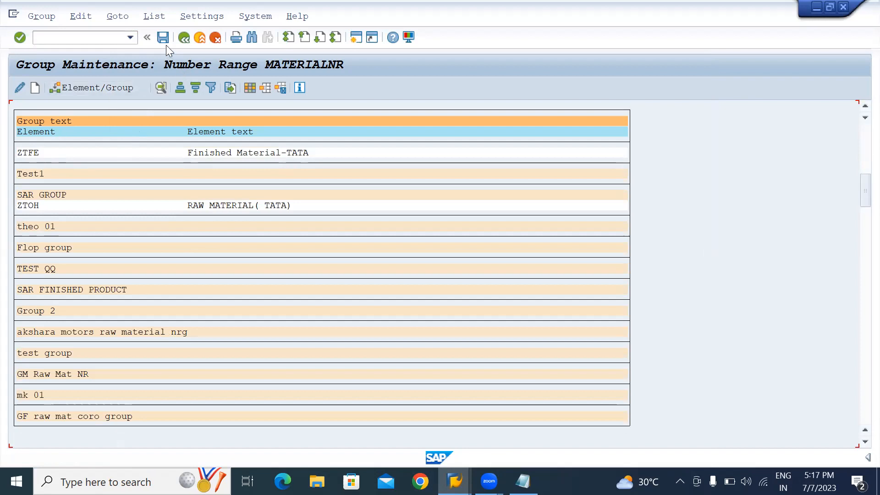
left_click(253, 37)
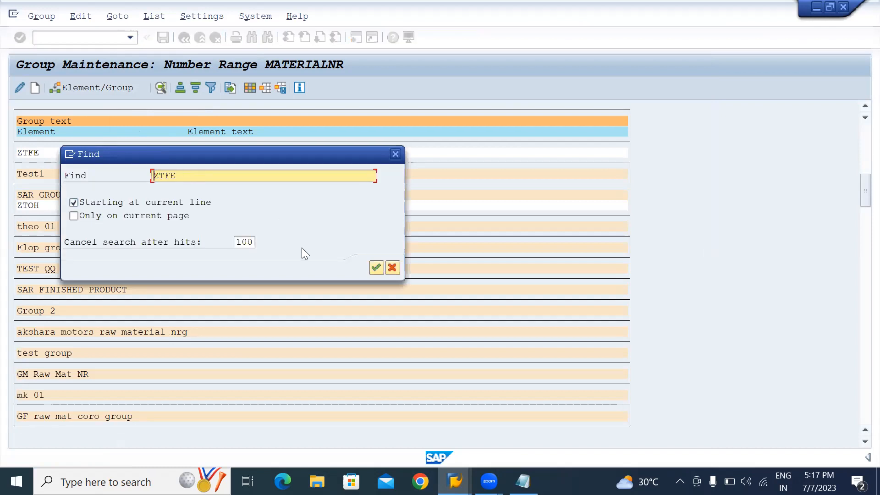
left_click(376, 266)
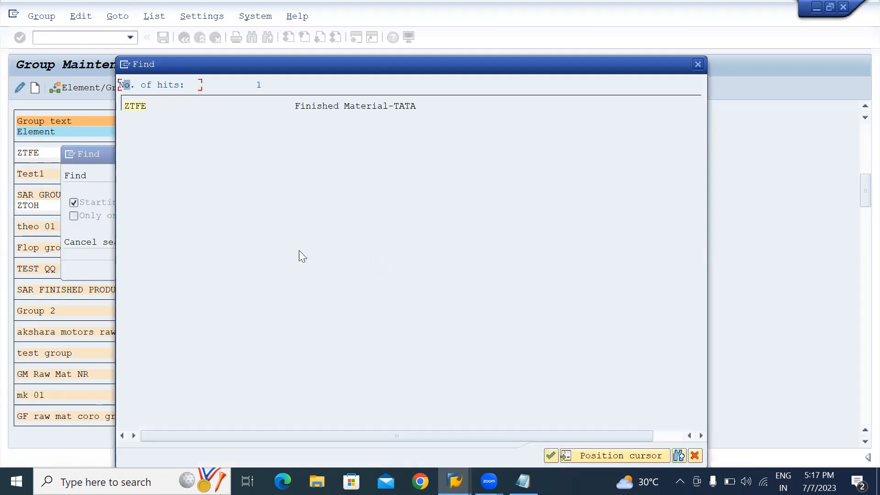
double_click(142, 108)
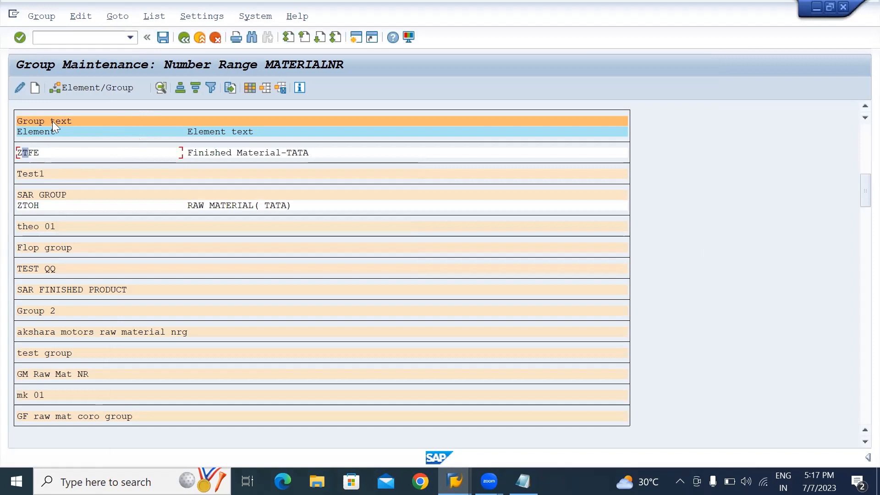
Step: Assign material type ZTFE to number range group 39 (FURNISHED GROUP), save the assignment and return to the IMG structure
left_click(70, 90)
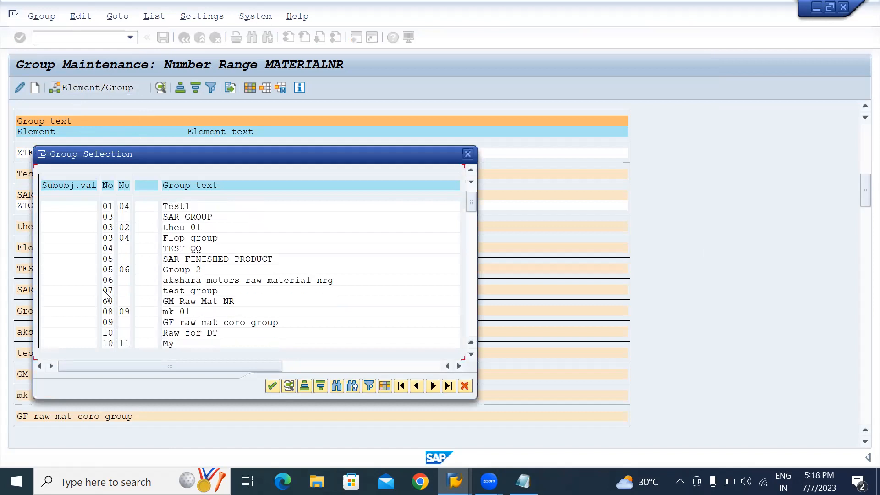
scroll(105, 296, "down", 4)
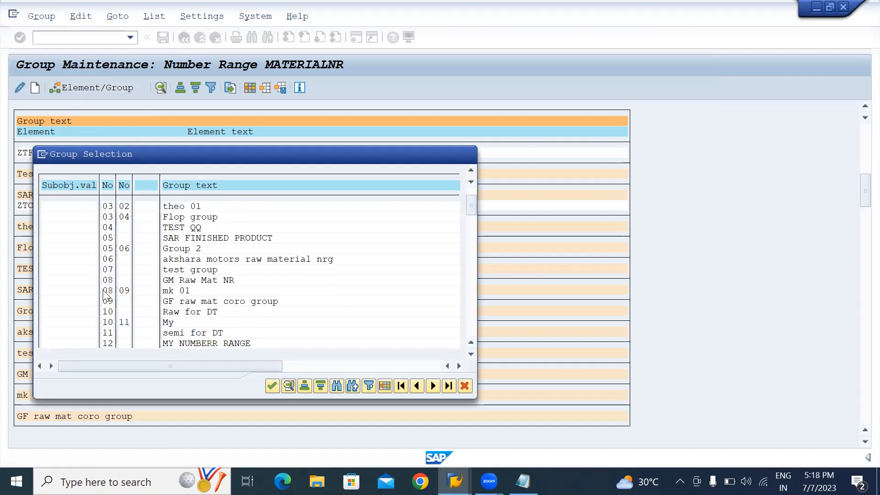
scroll(104, 296, "down", 8)
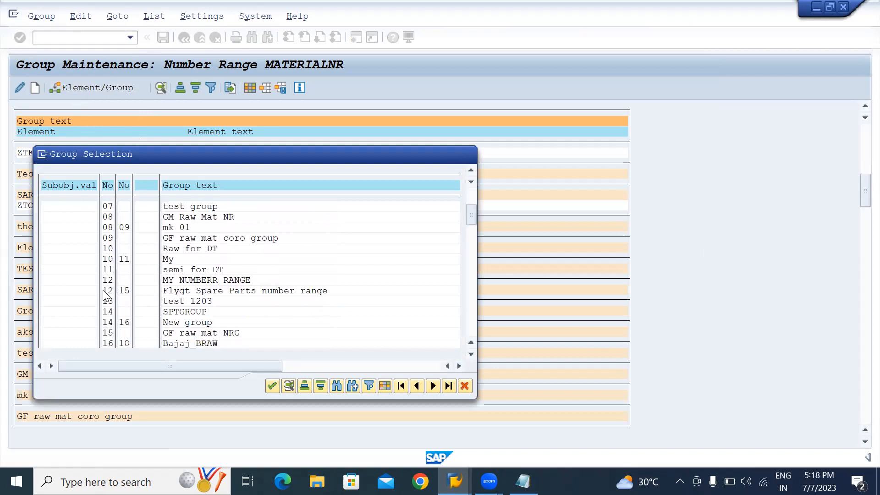
scroll(104, 296, "down", 4)
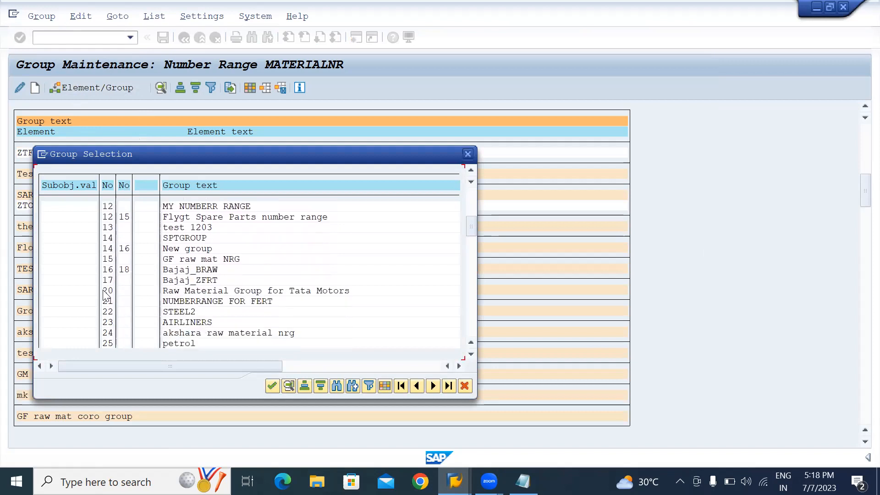
scroll(104, 295, "down", 7)
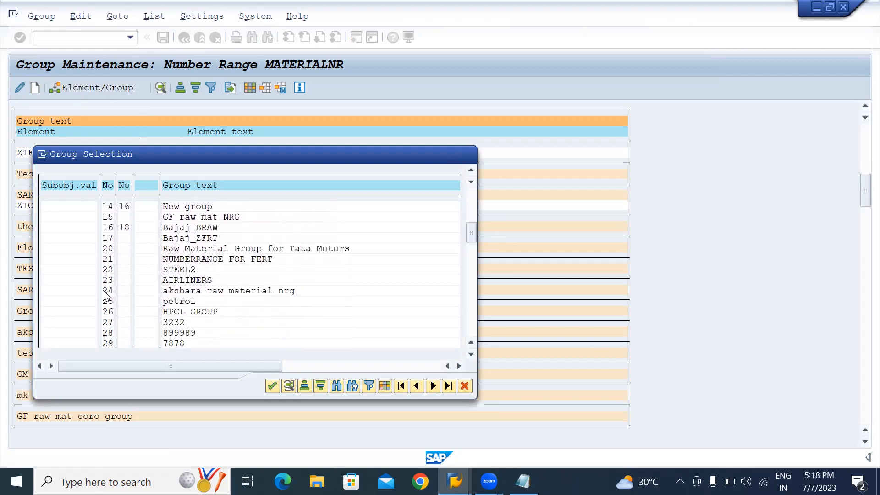
scroll(105, 296, "down", 3)
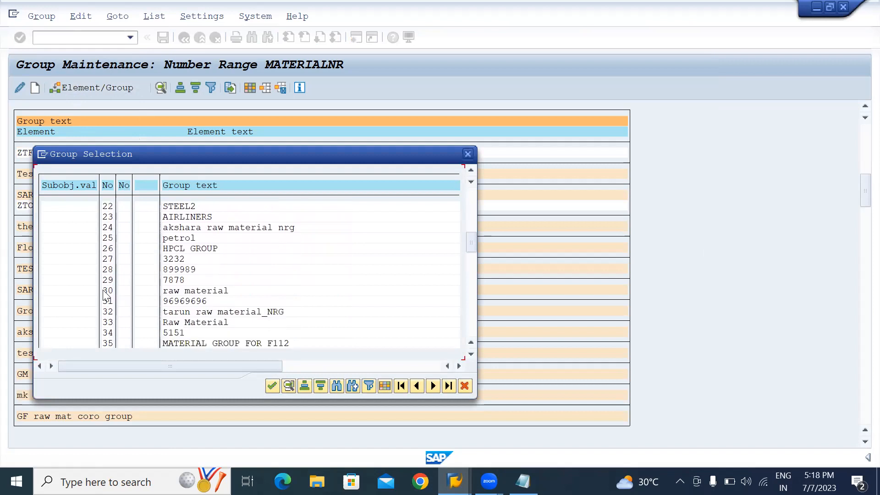
scroll(104, 296, "down", 7)
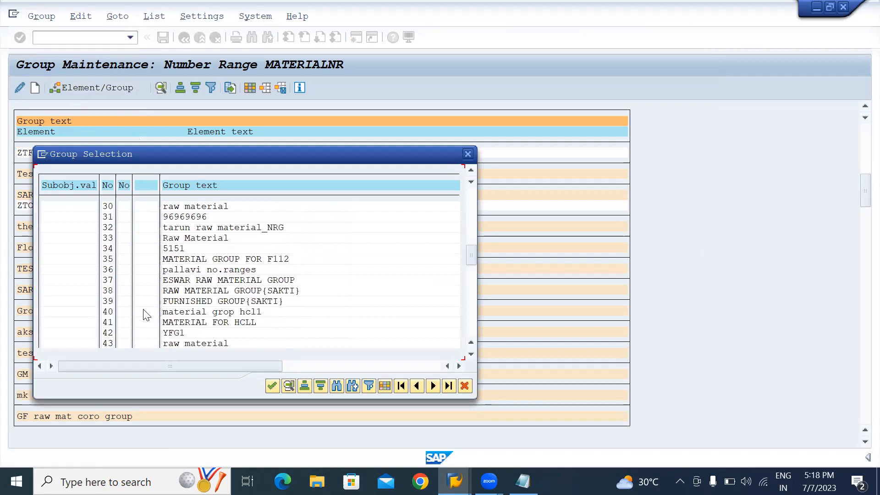
scroll(144, 311, "down", 2)
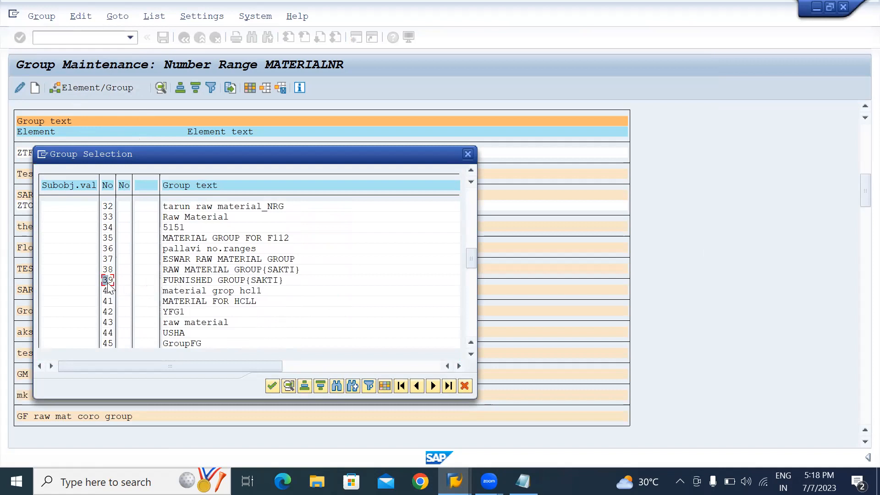
scroll(339, 290, "down", 1)
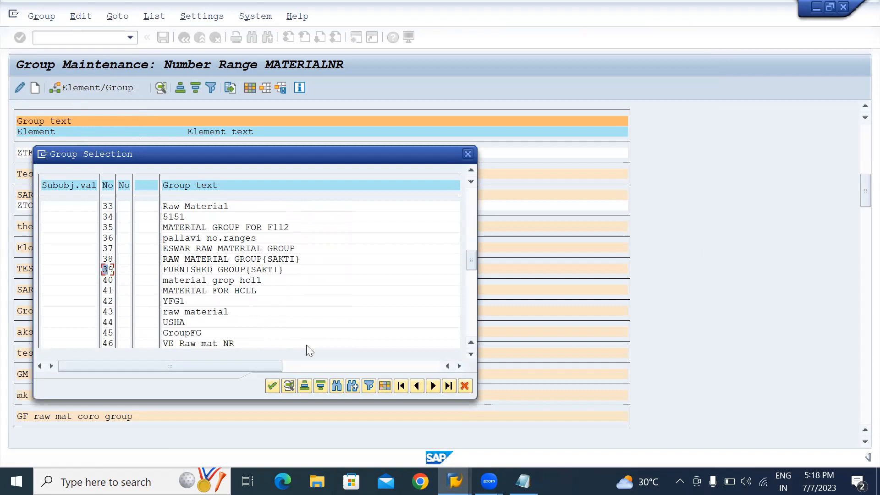
key("Return")
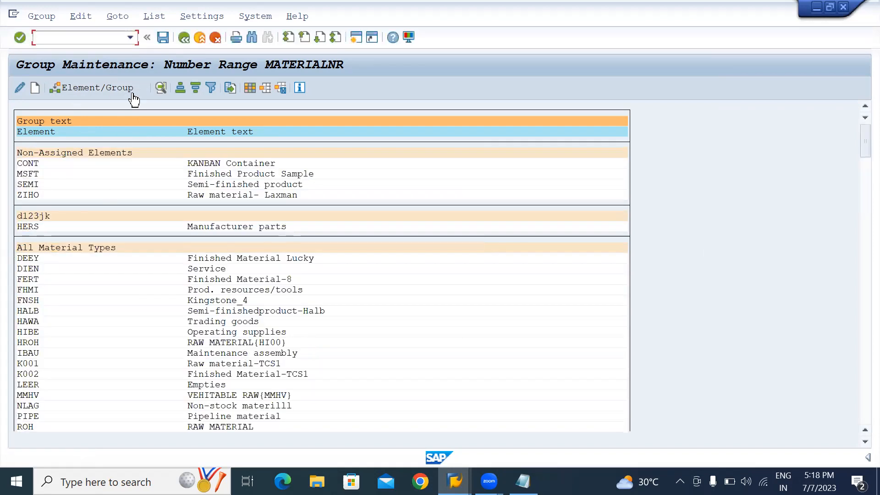
left_click(163, 38)
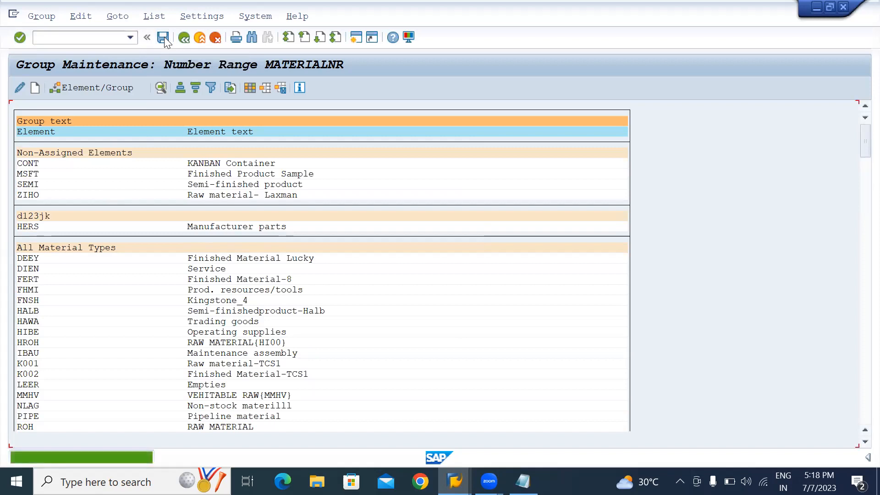
left_click(185, 37)
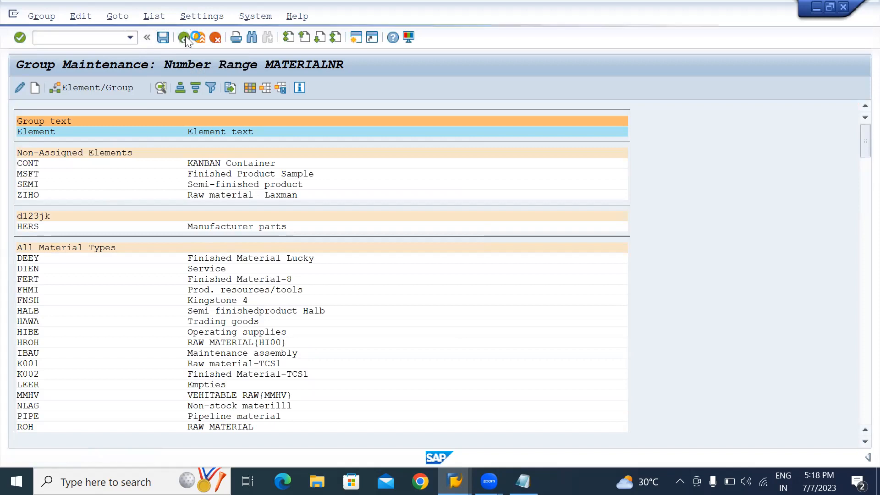
left_click(185, 37)
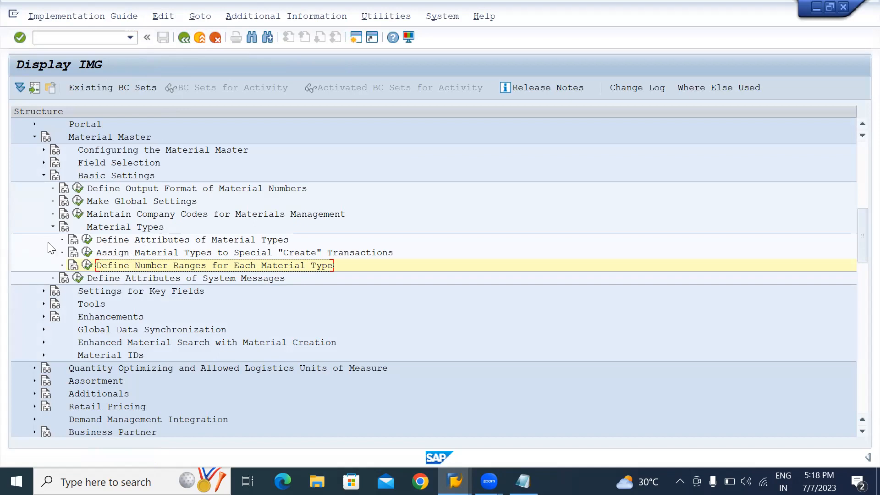
Step: Collapse Material Types and Basic Settings, and look over the activities under Settings for Key Fields
left_click(53, 227)
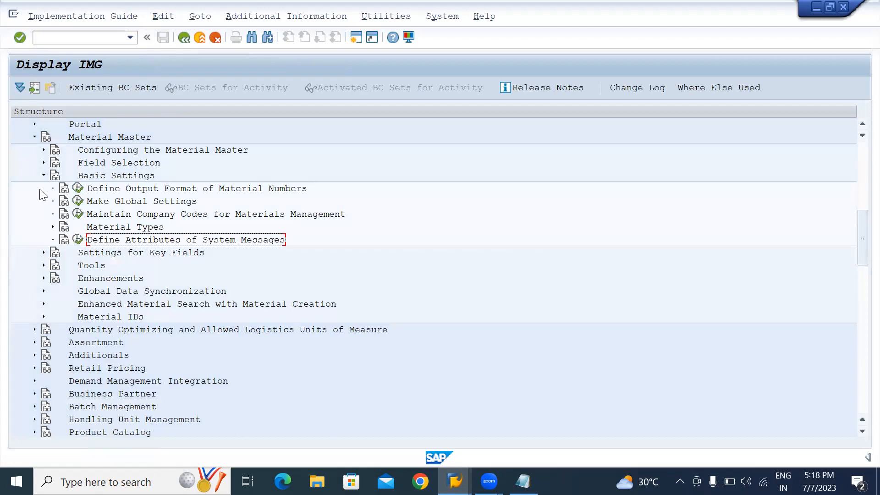
left_click(44, 176)
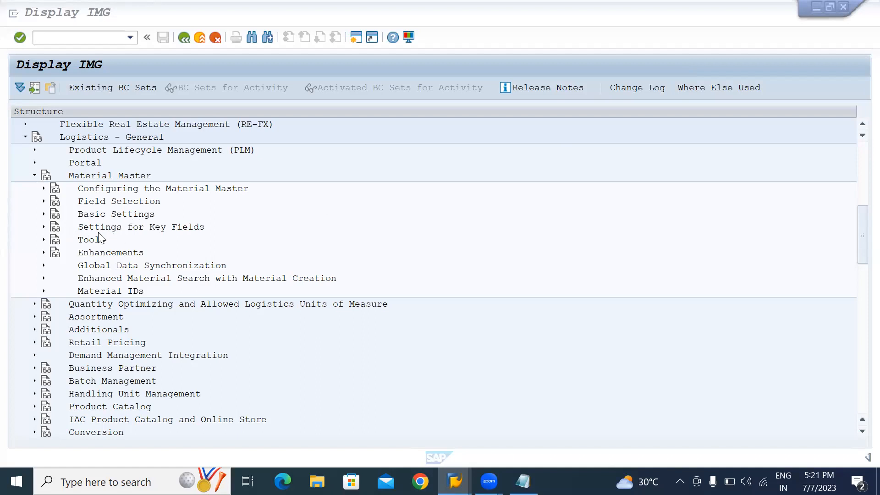
left_click(43, 227)
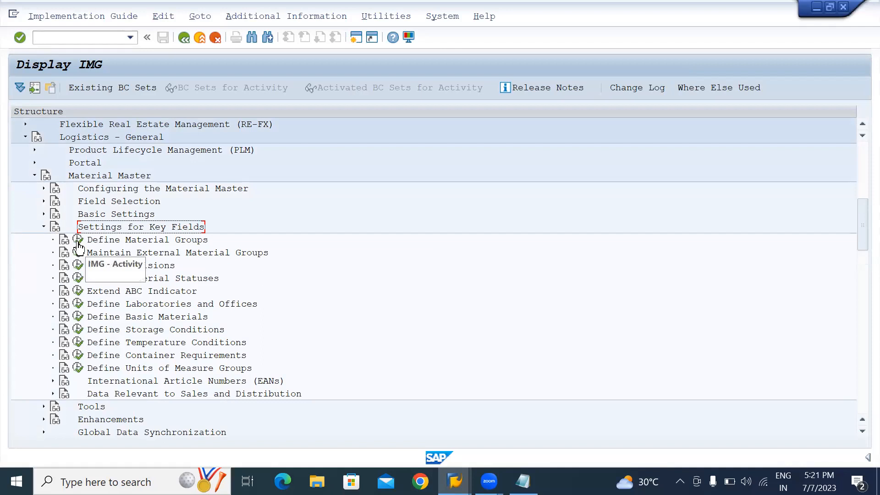
left_click(45, 227)
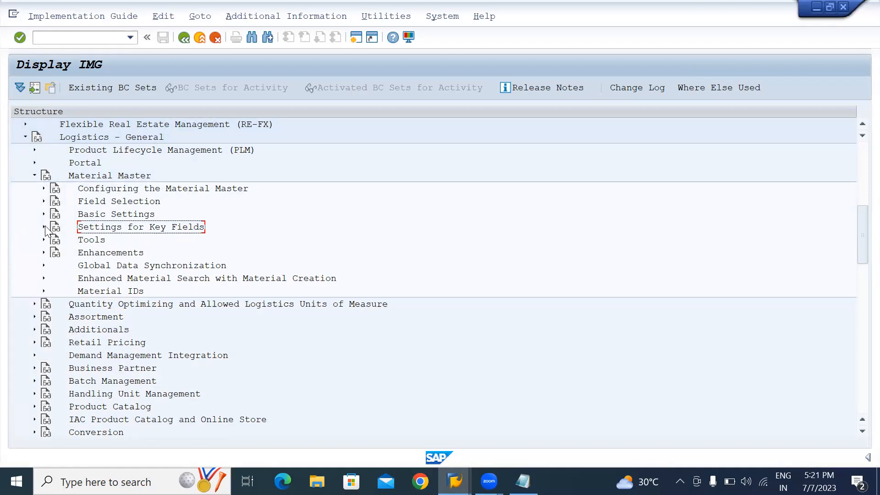
scroll(45, 228, "up", 8)
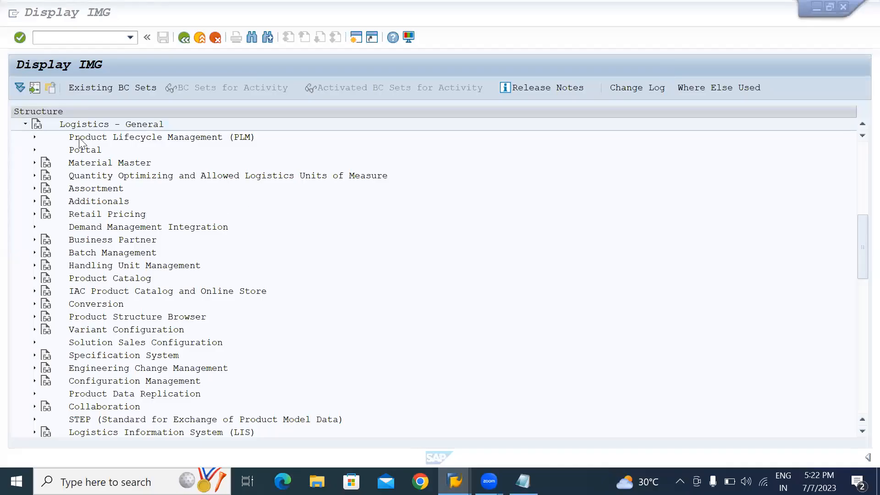
Step: Review the Material Types activities under the Basic Settings of Material Master
left_click(35, 164)
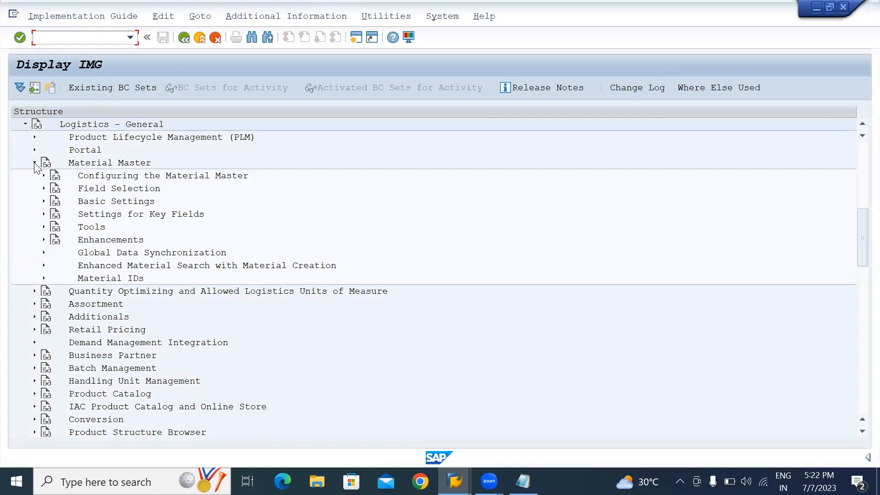
left_click(43, 201)
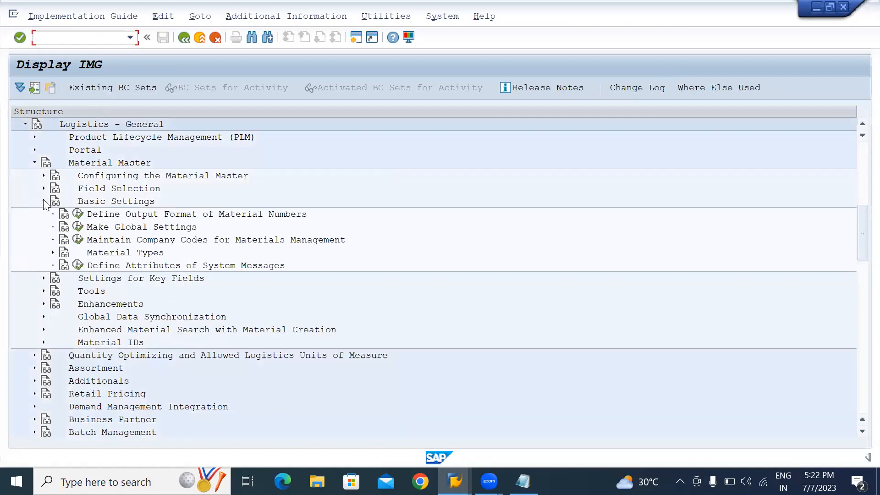
left_click(54, 253)
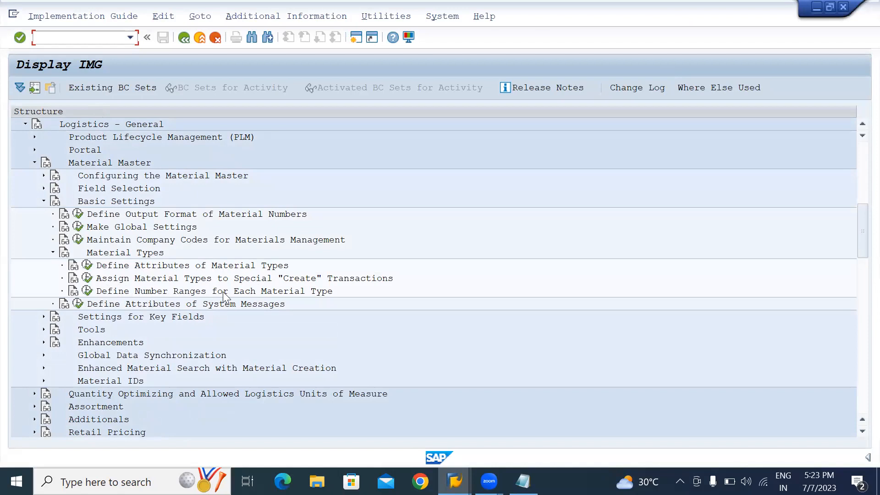
left_click(53, 253)
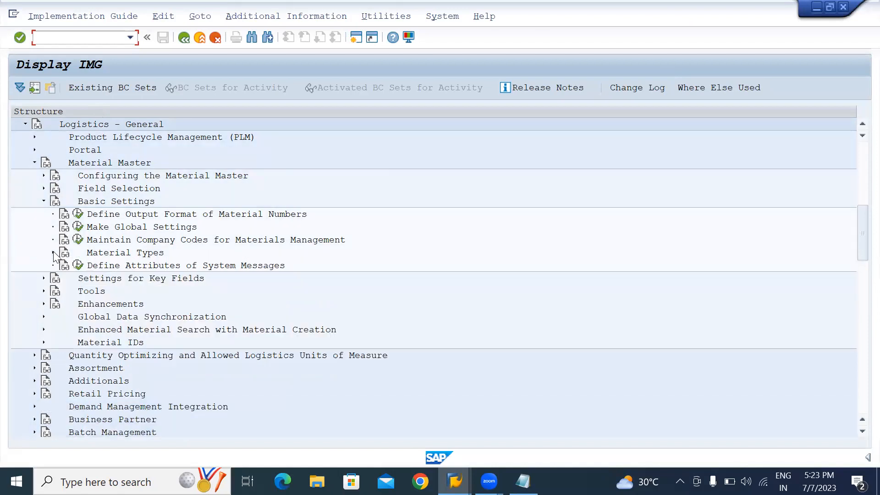
left_click(44, 201)
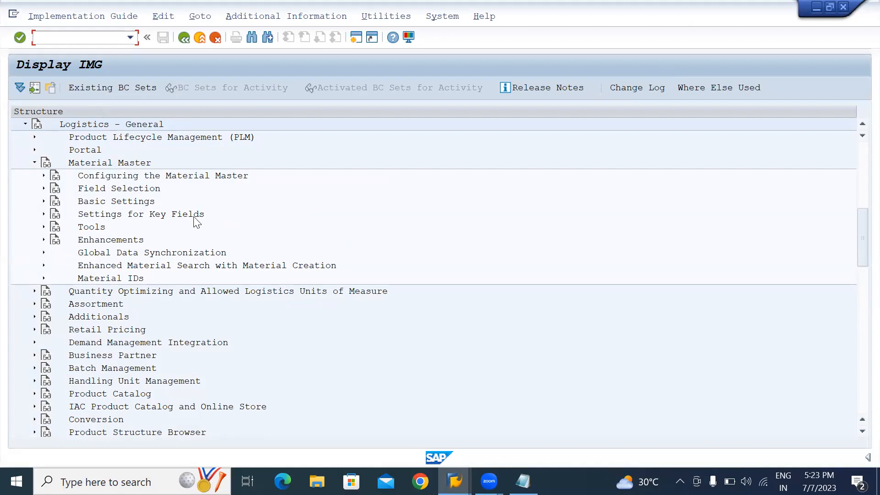
Step: Add a new entry in Define Material Groups with material group TATA and description TATA MATERIAL GROUP
left_click(44, 214)
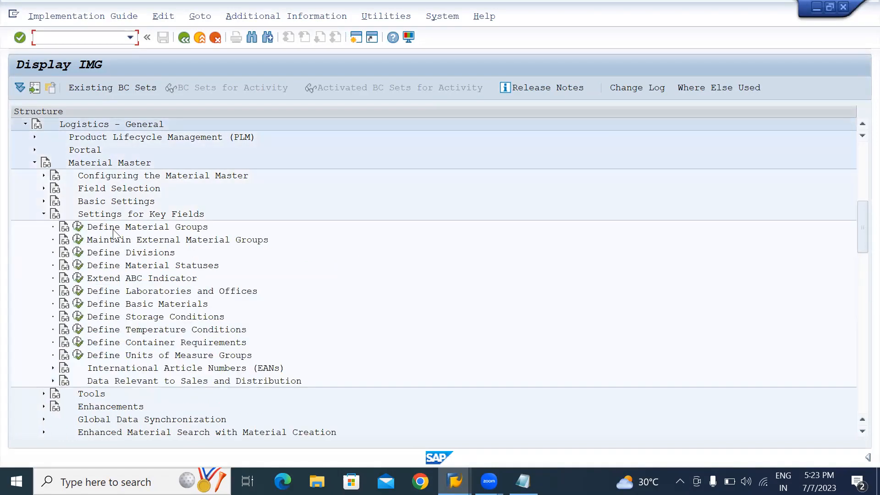
left_click(76, 228)
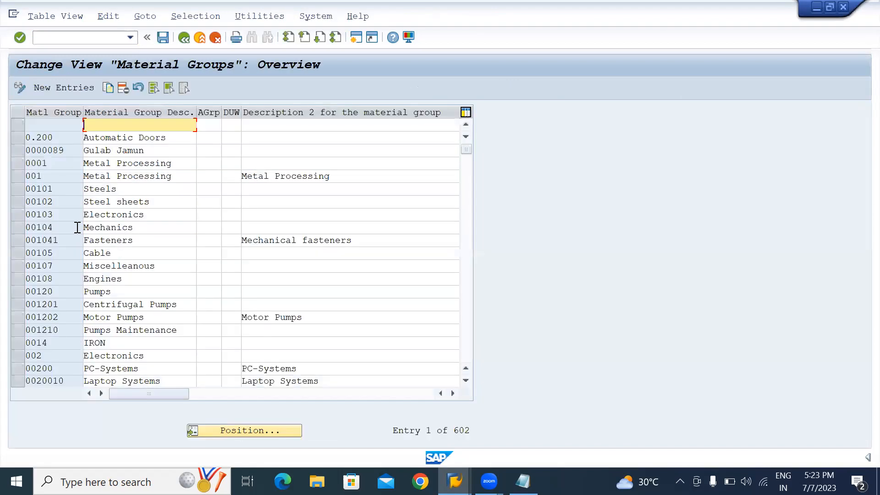
left_click(54, 94)
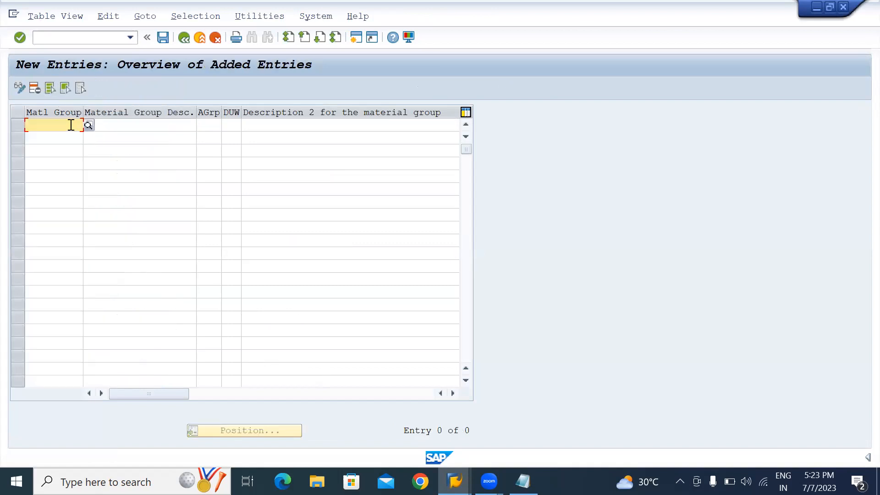
type("ZTAT")
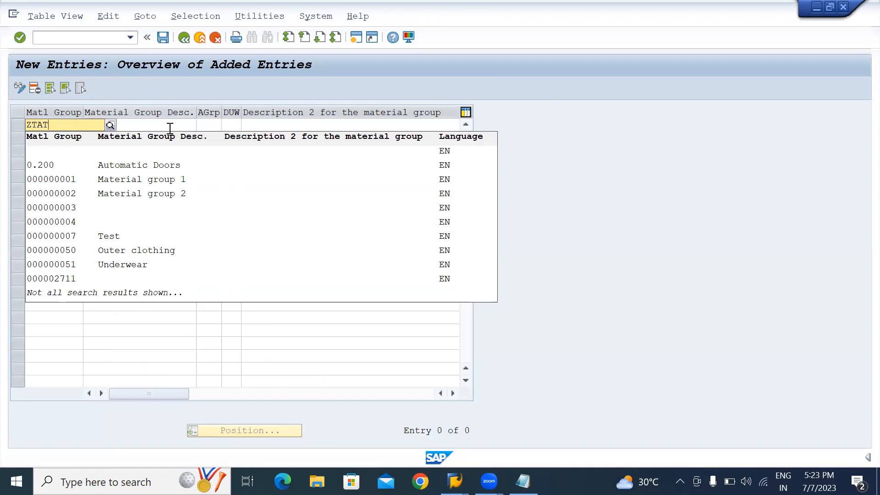
key("BackSpace")
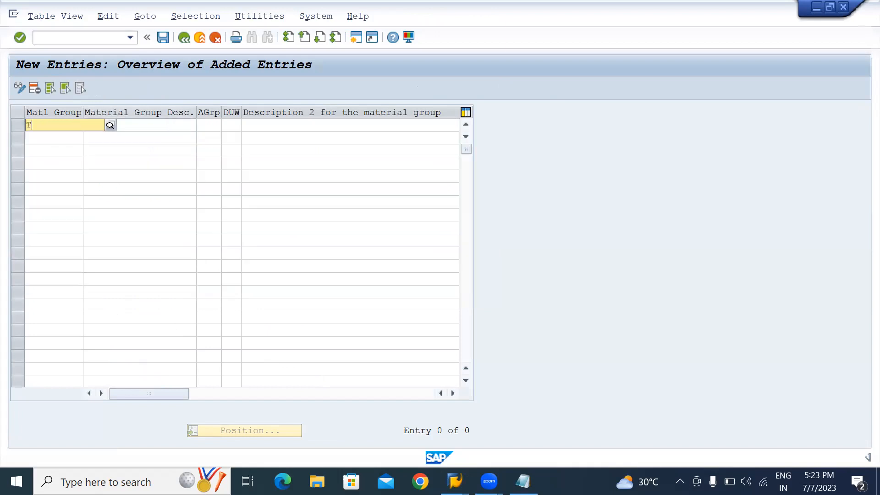
left_click(174, 126)
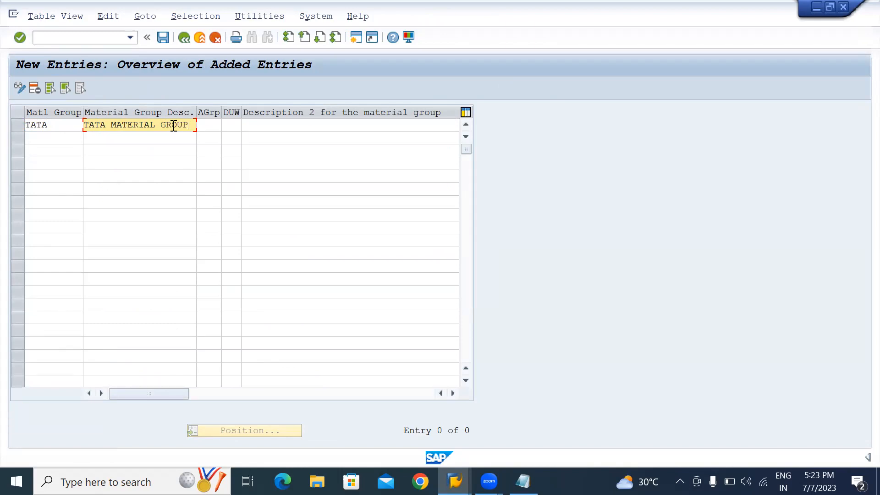
key("Return")
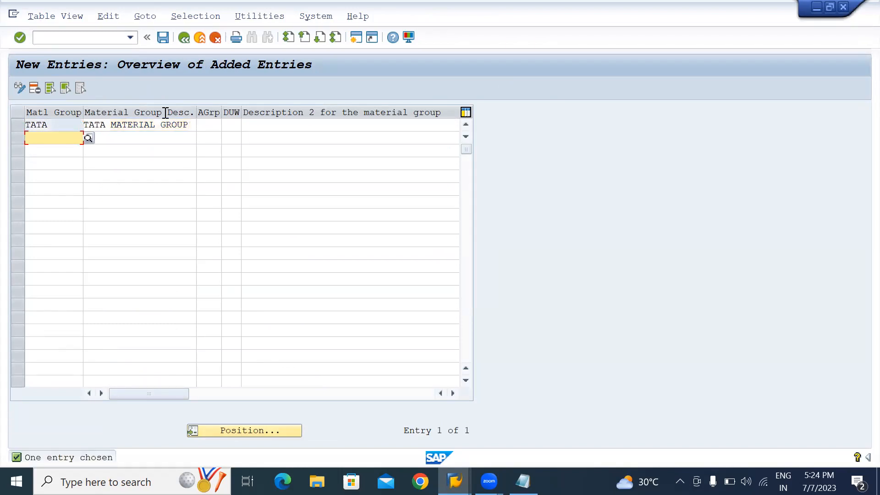
Step: Save the new material group in the TATA GROUPS customizing request and return to the IMG structure with Settings for Key Fields collapsed
left_click(163, 37)
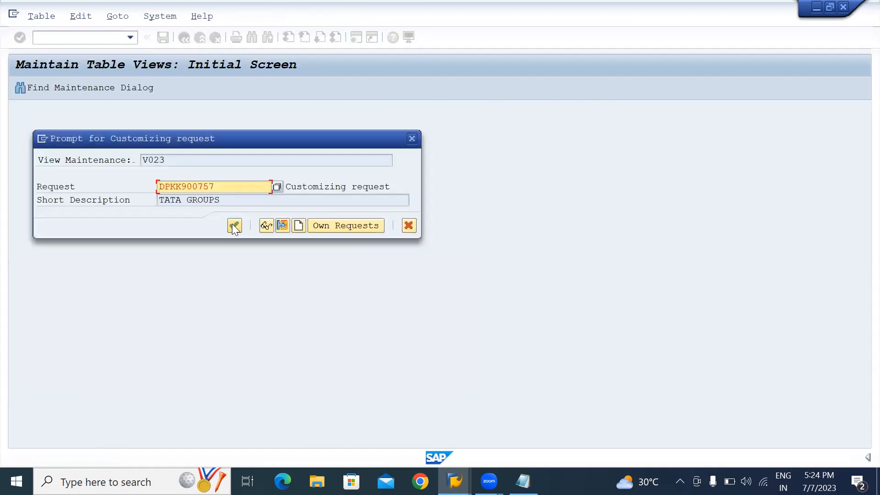
left_click(234, 225)
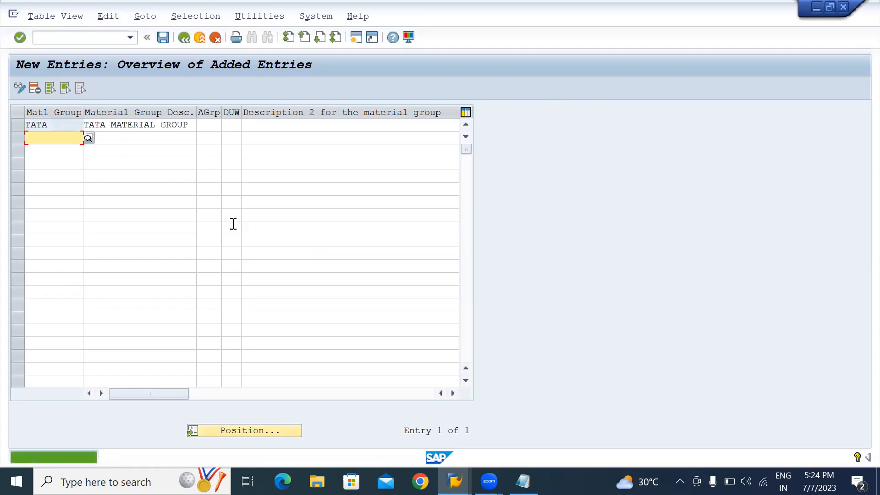
left_click(184, 42)
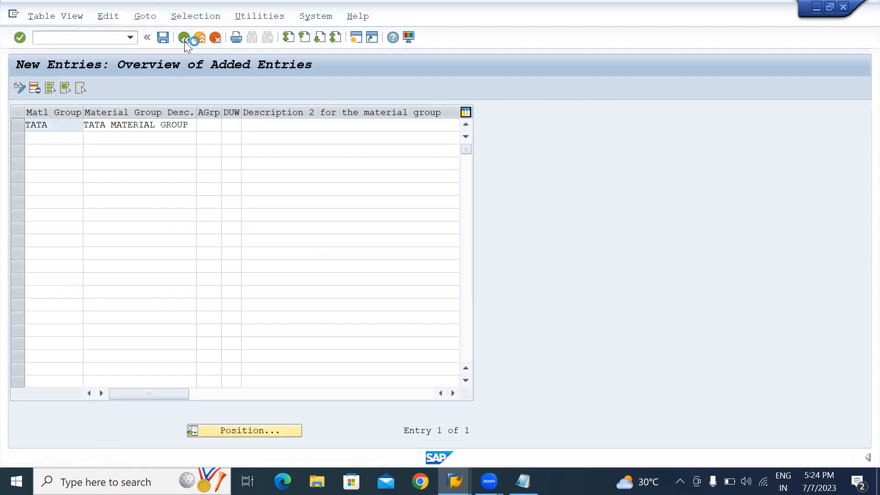
left_click(184, 41)
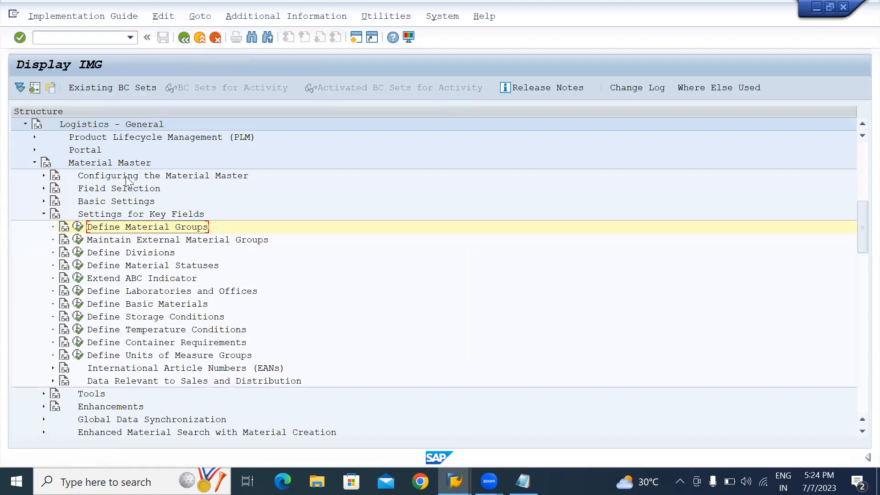
left_click(44, 214)
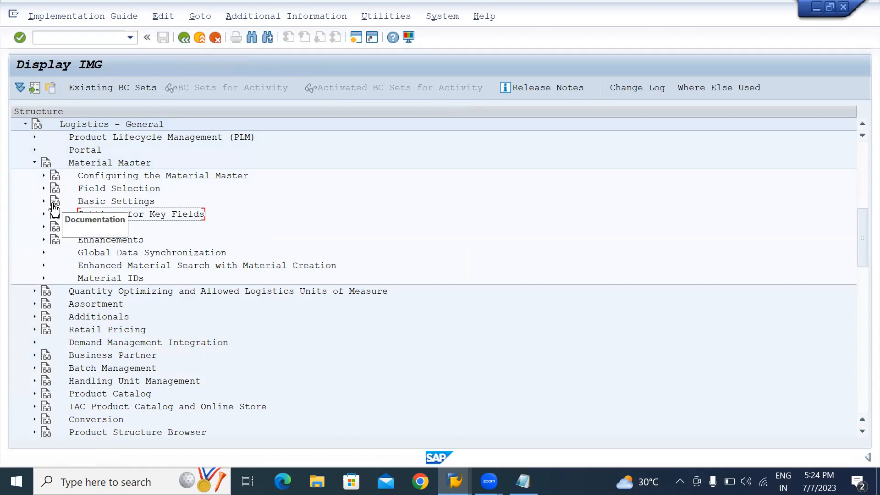
Step: Look through the industry sectors defined under Field Selection and return to the IMG structure
left_click(43, 189)
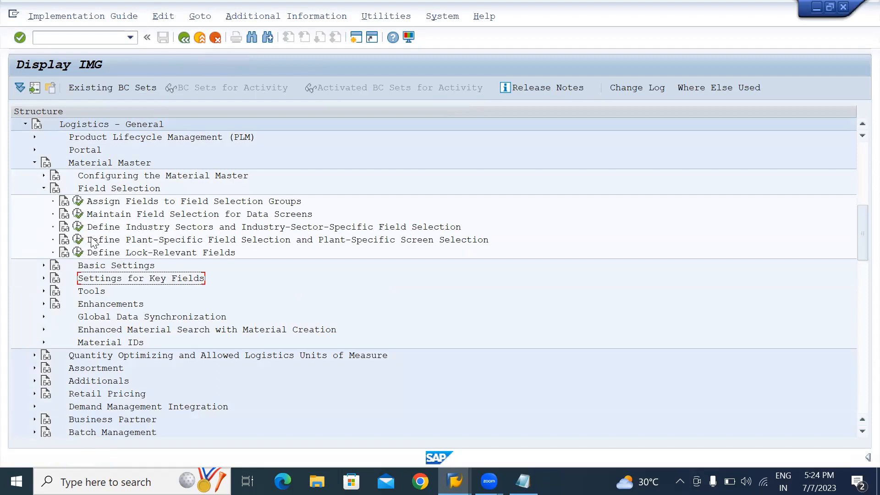
left_click(80, 227)
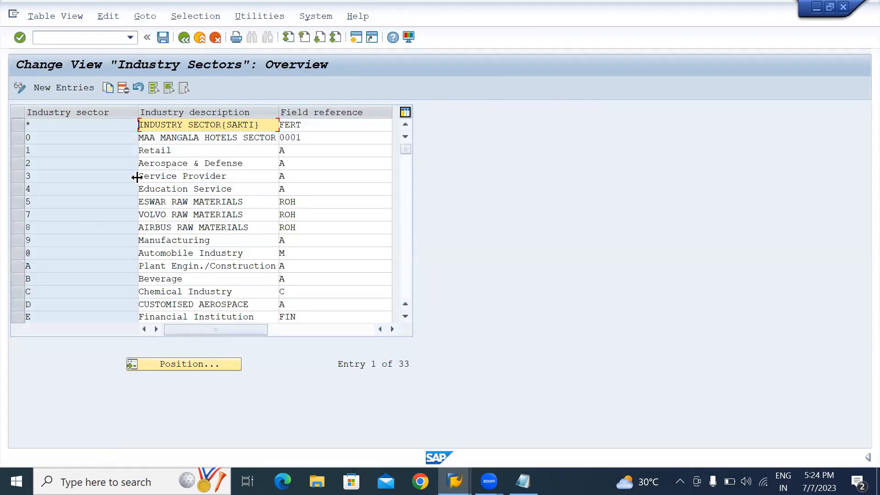
scroll(144, 263, "down", 1)
scroll(144, 261, "down", 4)
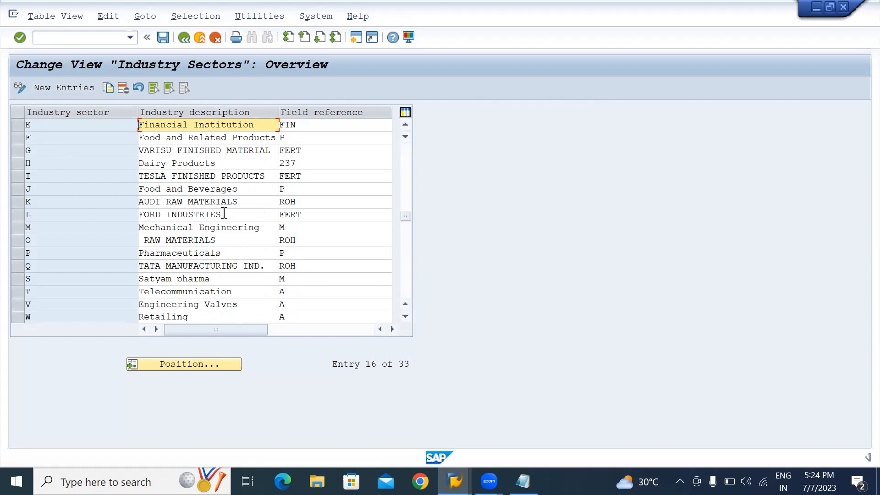
scroll(224, 214, "up", 2)
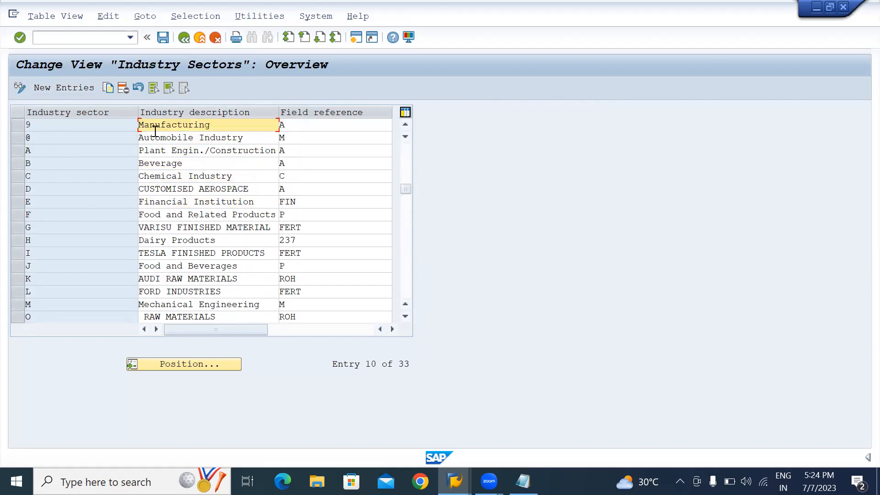
left_click(189, 37)
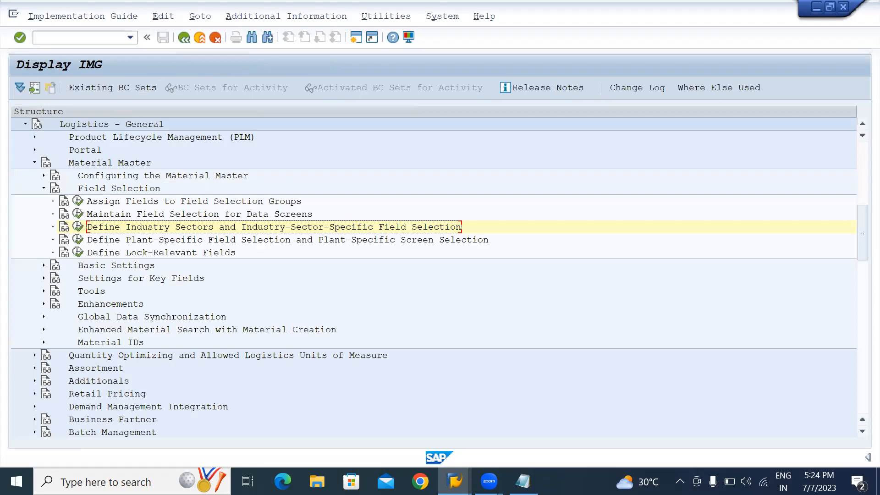
Step: In the Notepad notes, enter ZAFE as the finished material type and add the line MATERIAL GROUP- TATA
left_click(523, 481)
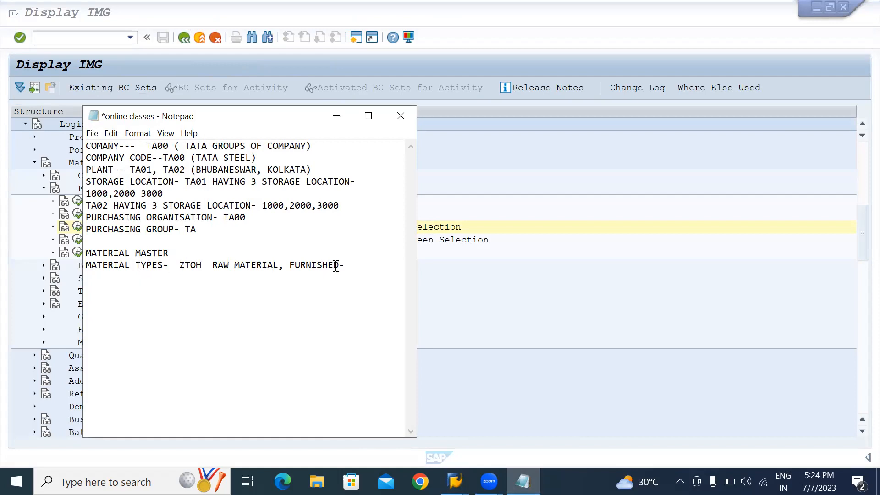
type("ZAFE MATERIAL")
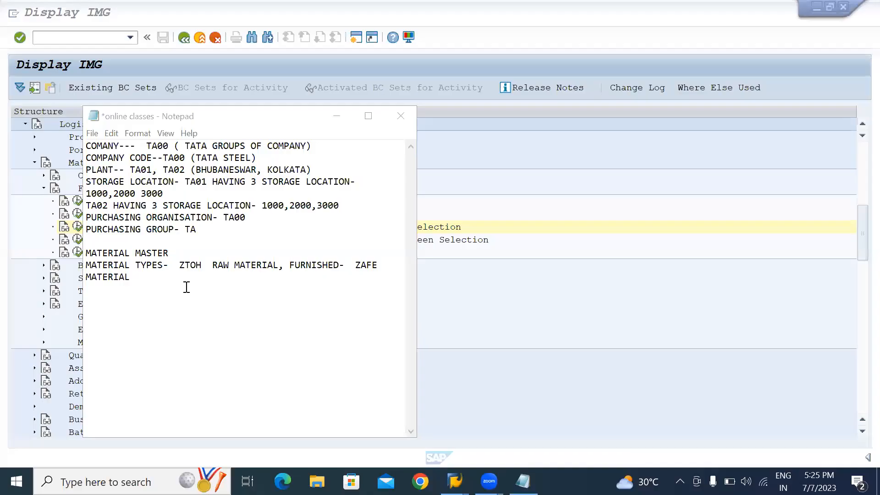
left_click(149, 277)
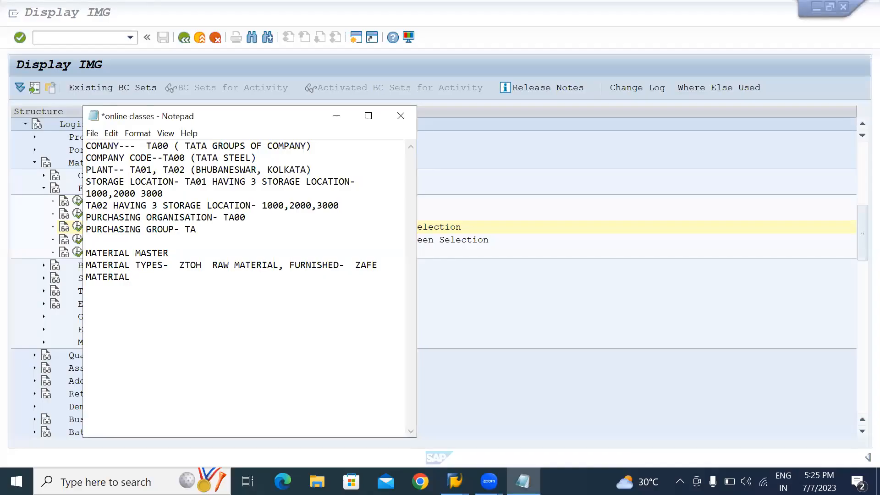
type("GROUP- TATA")
Step: Switch back to SAP and start transaction MM01 to create a material
key("alt+Tab")
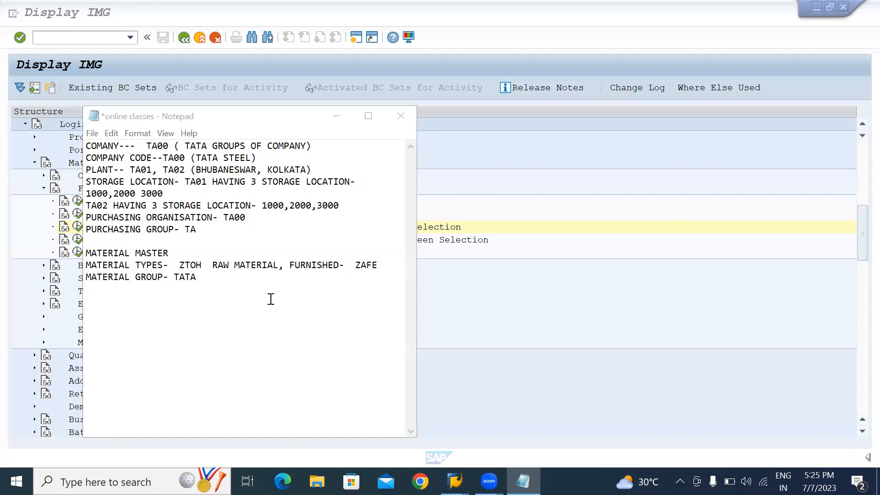
left_click(687, 179)
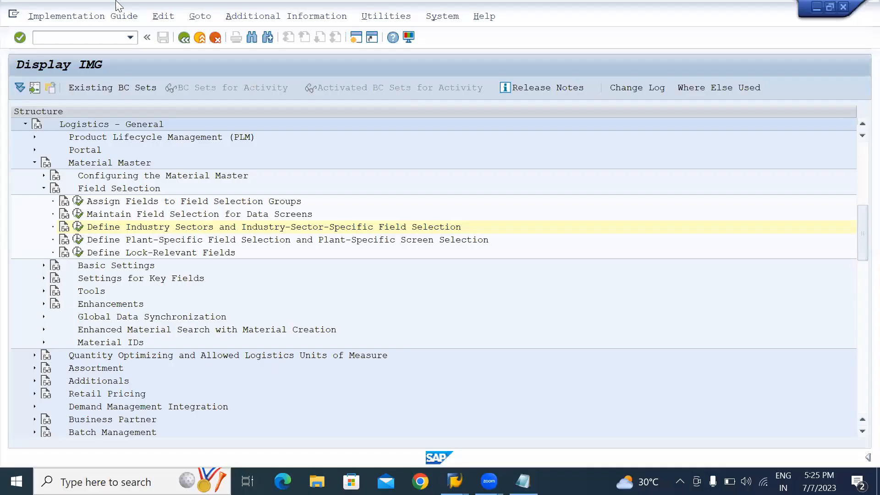
left_click(86, 41)
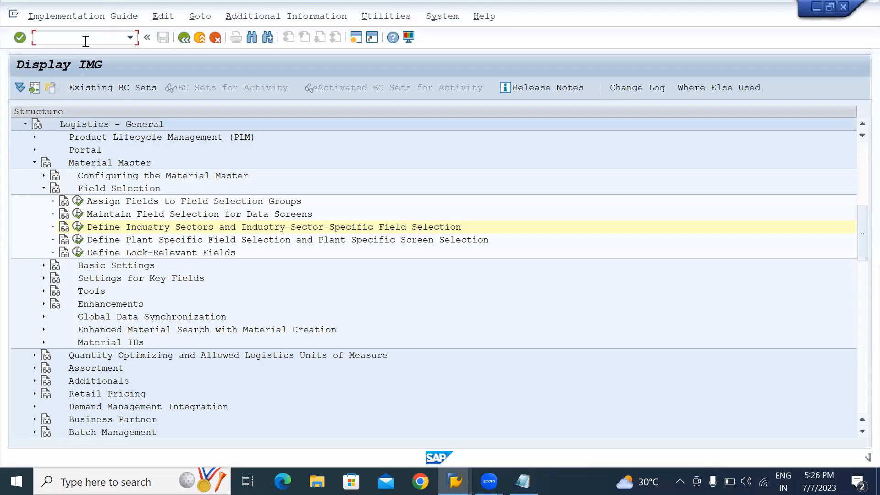
type("/")
type("0")
type("MM01")
key("Return")
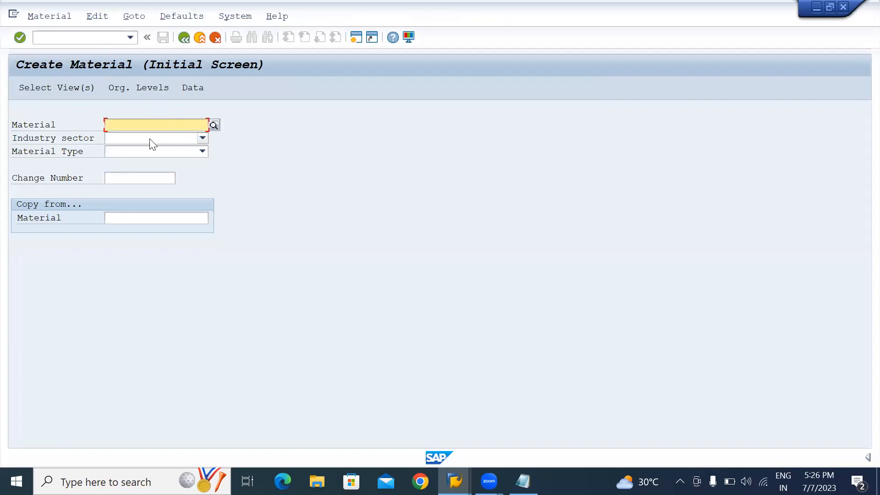
Step: Set the industry sector to Mechanical Engineering and the material type to ZTOH RAW MATERIAL( TATA), and proceed to view selection
left_click(144, 139)
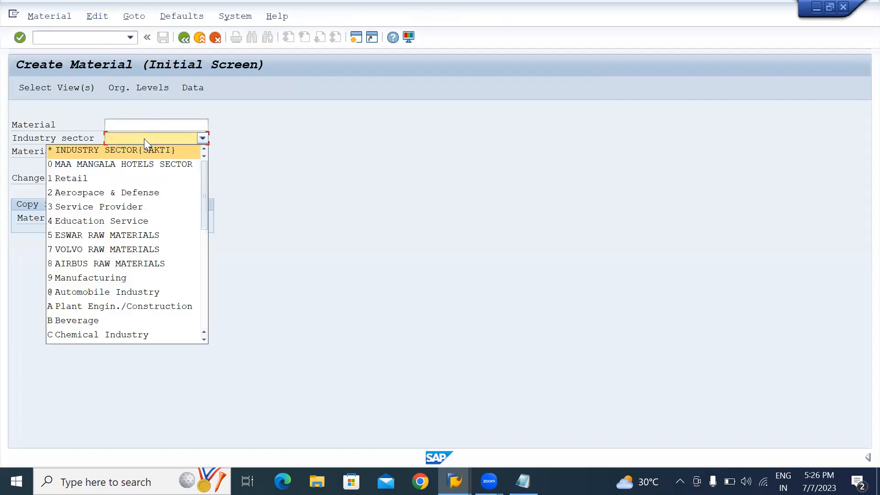
key("m")
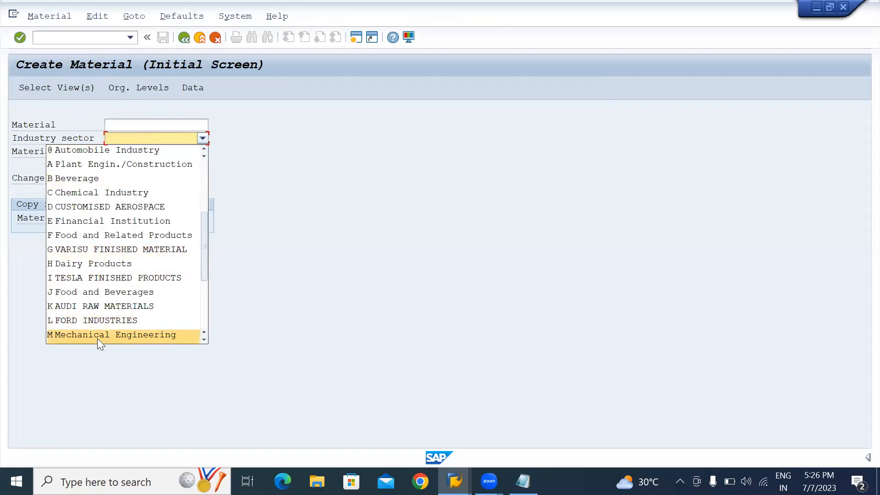
left_click(97, 338)
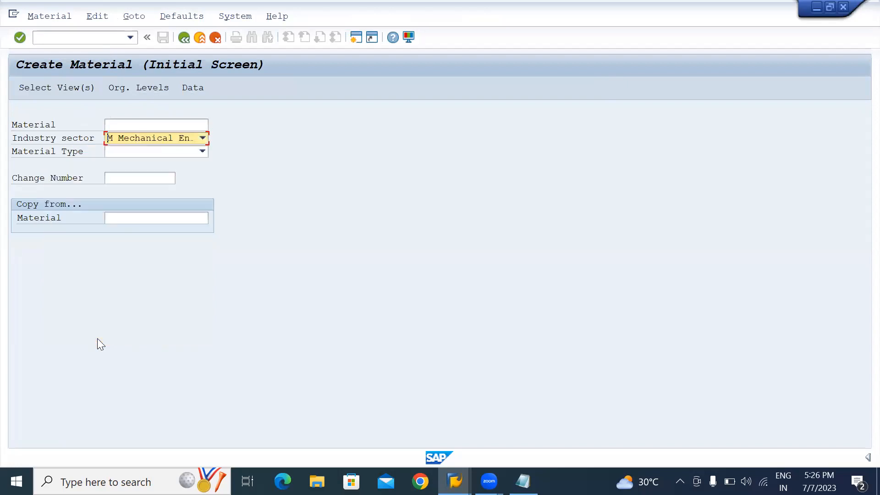
left_click(146, 151)
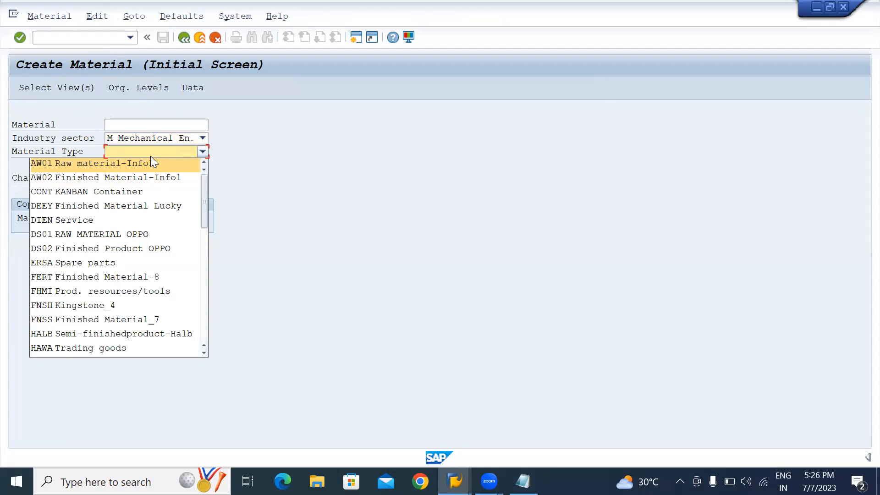
key("z")
key("t")
key("r")
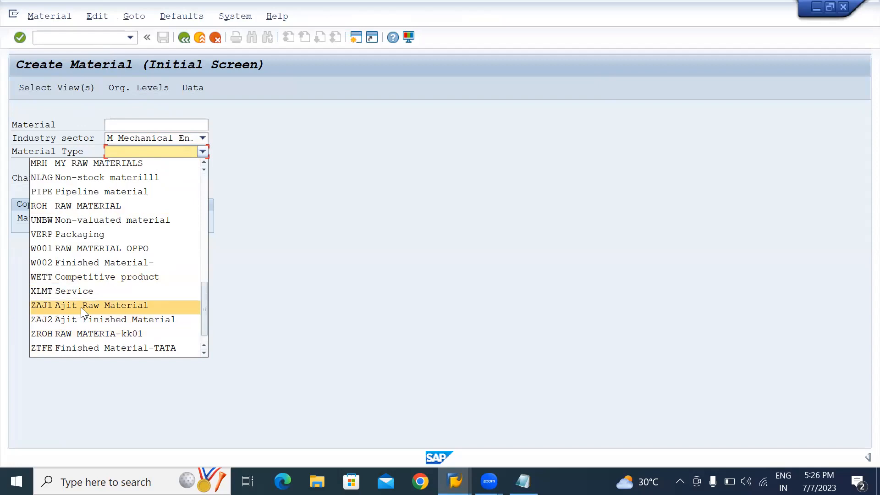
scroll(82, 312, "up", 1)
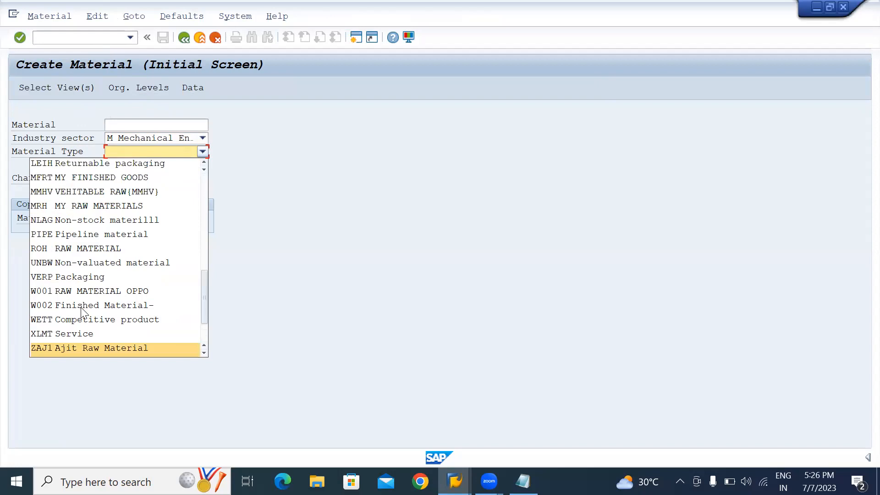
scroll(82, 312, "down", 1)
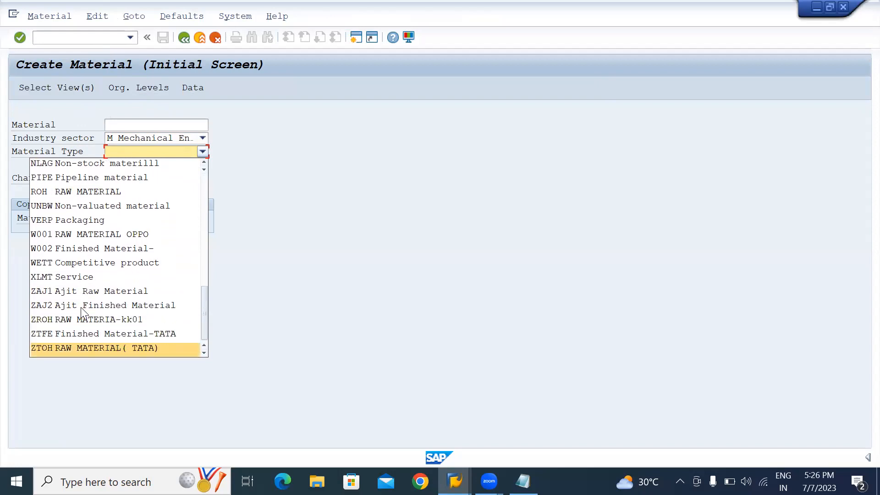
left_click(90, 349)
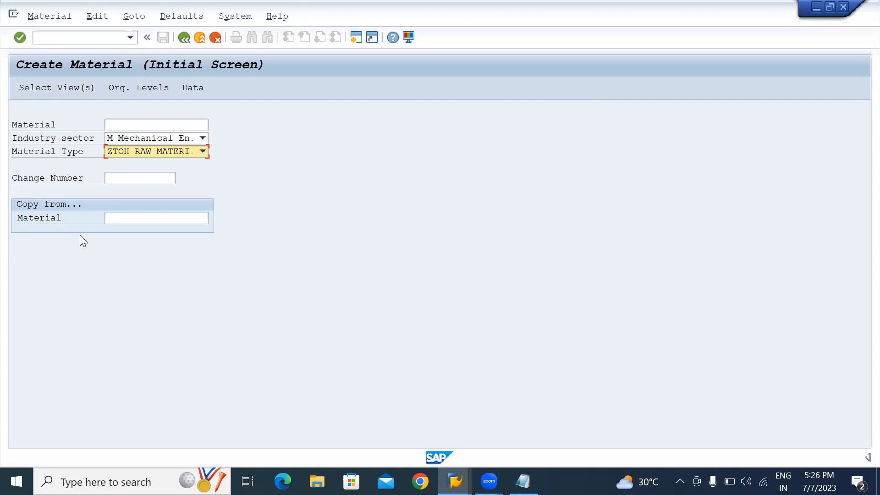
key("Return")
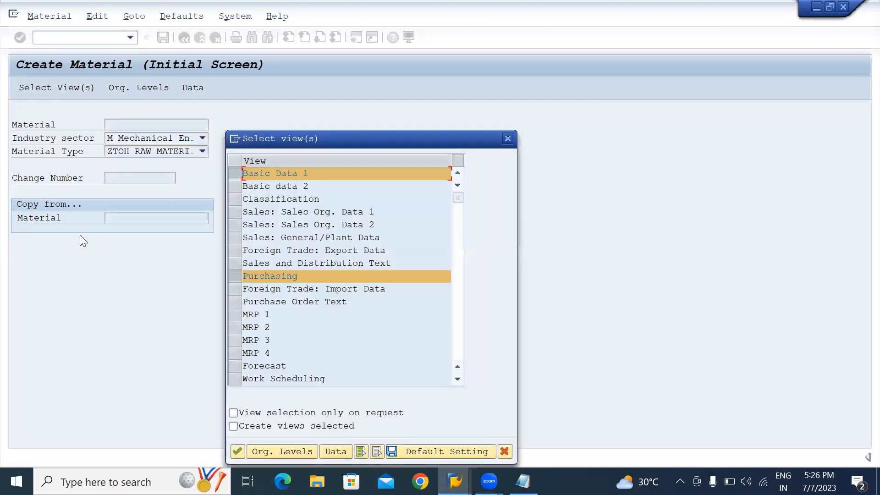
Step: Review the available material master views and which of them are preselected, from Basic Data through Accounting and Costing
scroll(393, 281, "down", 3)
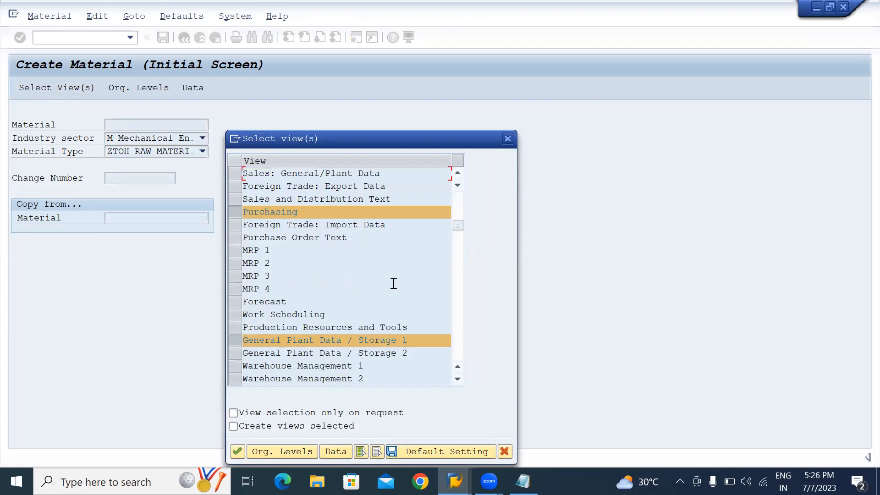
scroll(393, 283, "up", 3)
scroll(394, 284, "down", 1)
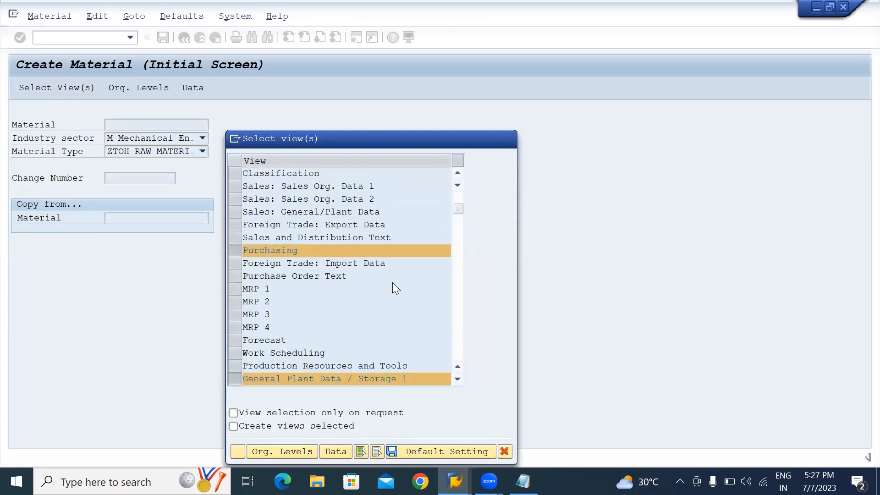
scroll(394, 285, "down", 1)
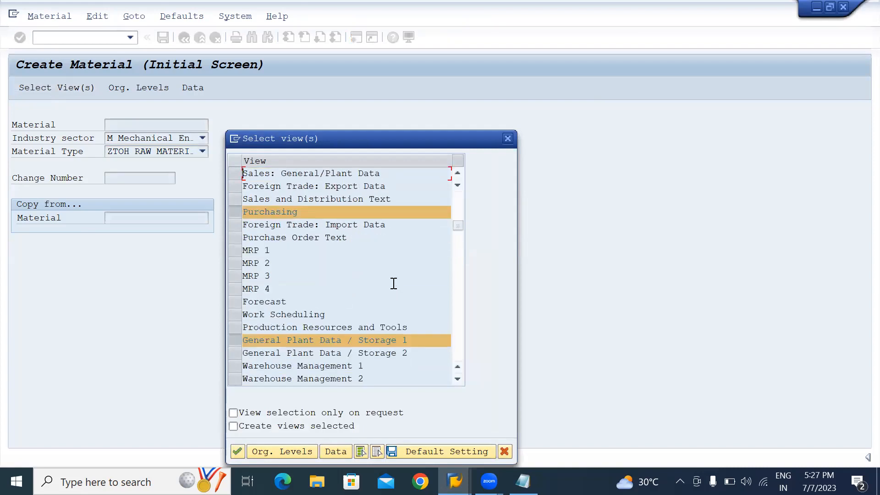
scroll(393, 283, "down", 2)
scroll(393, 283, "up", 3)
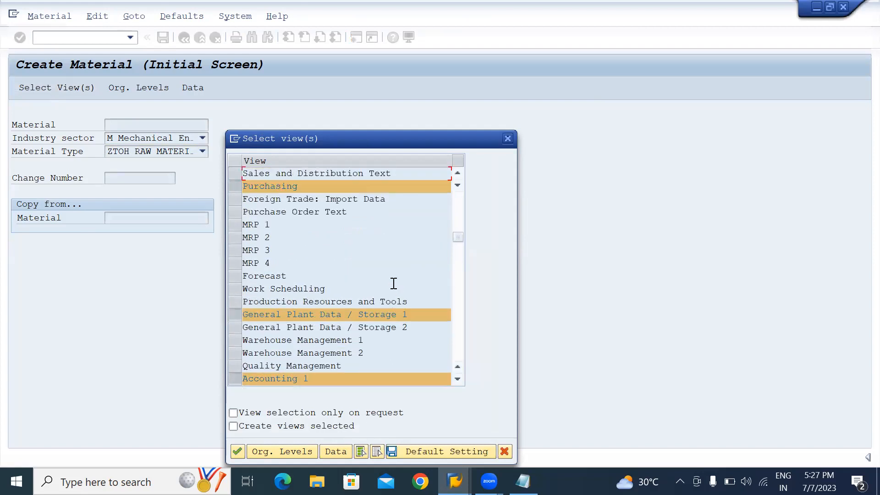
scroll(393, 282, "up", 2)
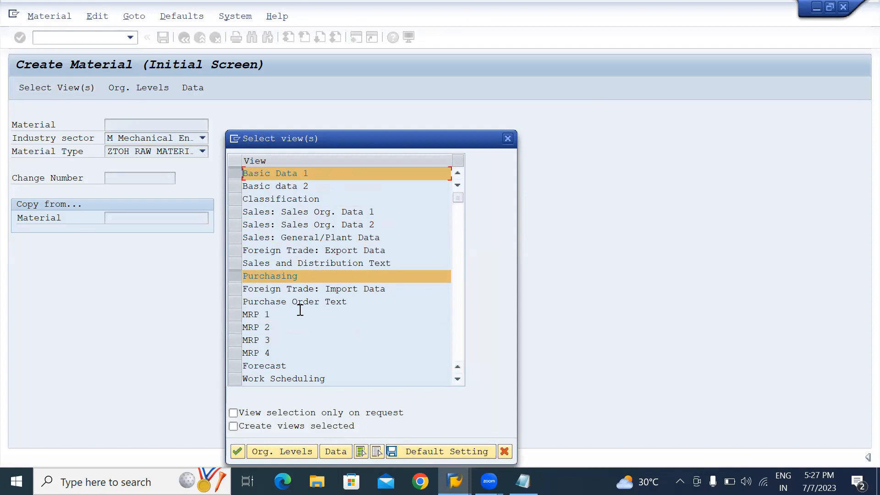
scroll(299, 314, "down", 3)
scroll(299, 312, "down", 1)
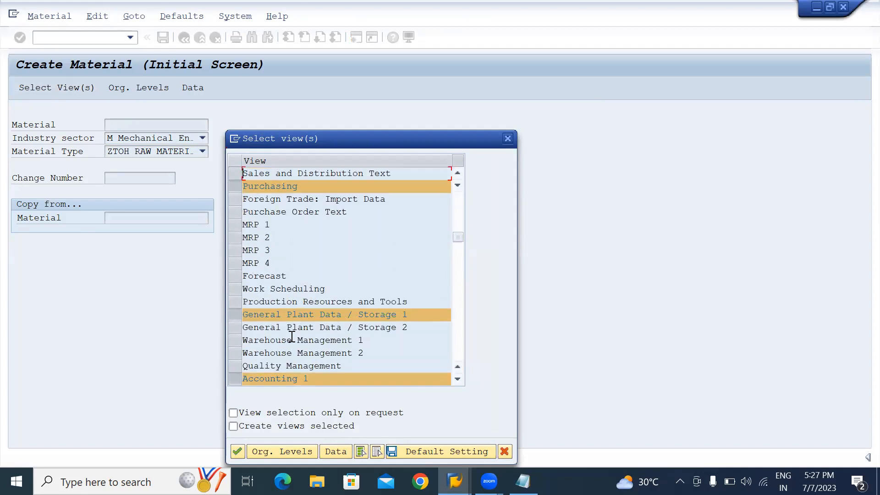
scroll(370, 323, "down", 1)
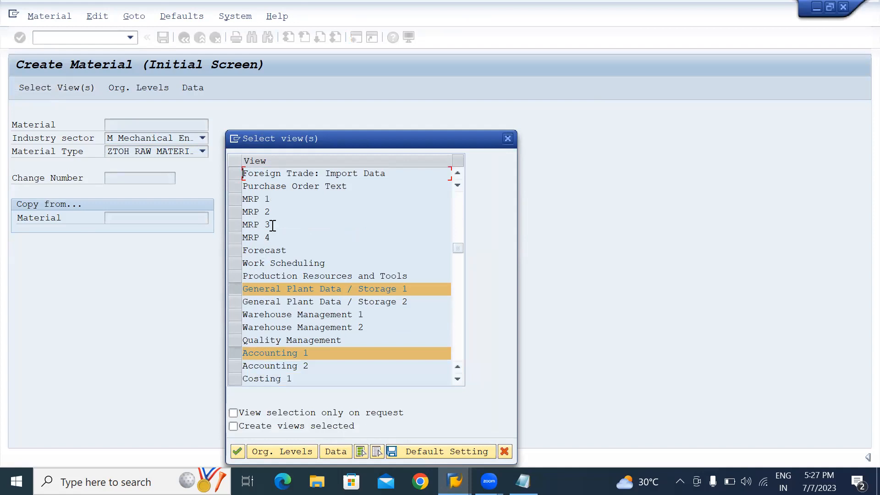
scroll(316, 334, "down", 2)
scroll(316, 334, "up", 7)
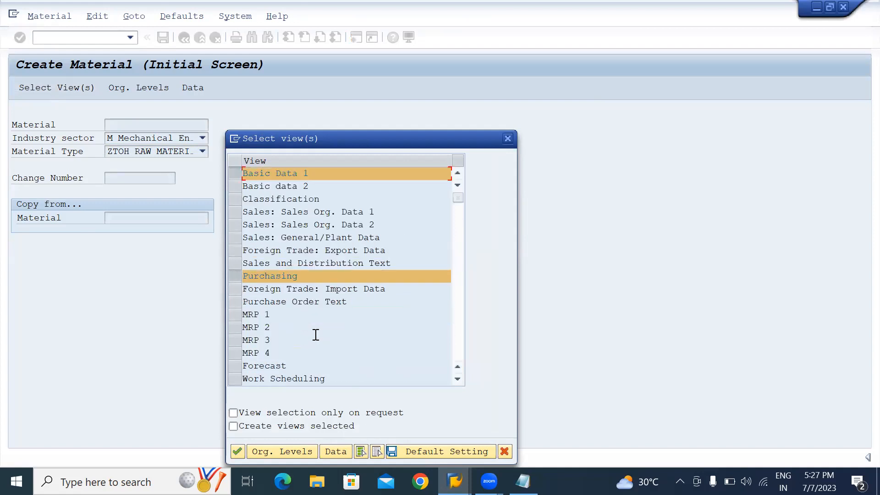
Step: Set the organizational levels to plant TA01 and storage location 1000, confirm them, and highlight the new material's number in the basic data
left_click(274, 453)
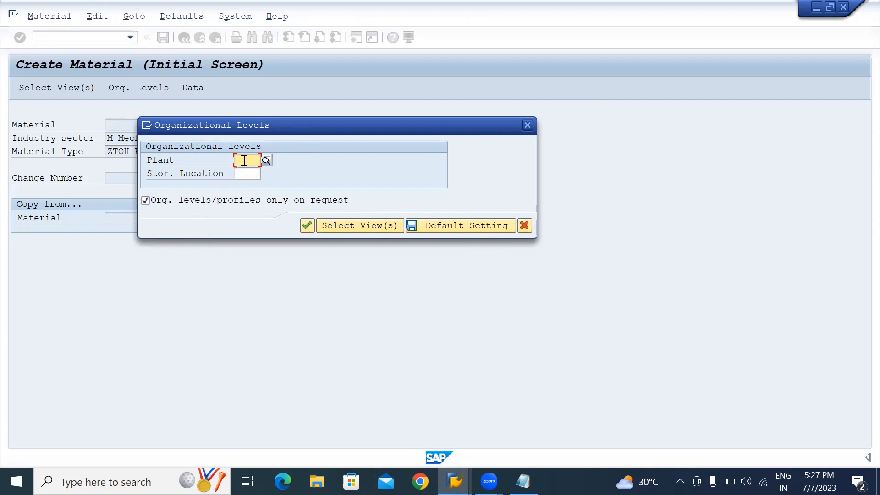
type("TA01")
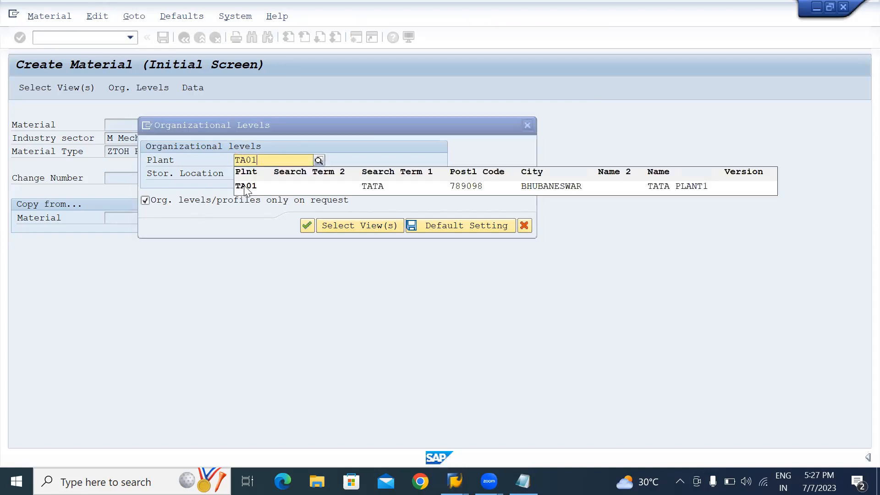
left_click(244, 187)
type("1000")
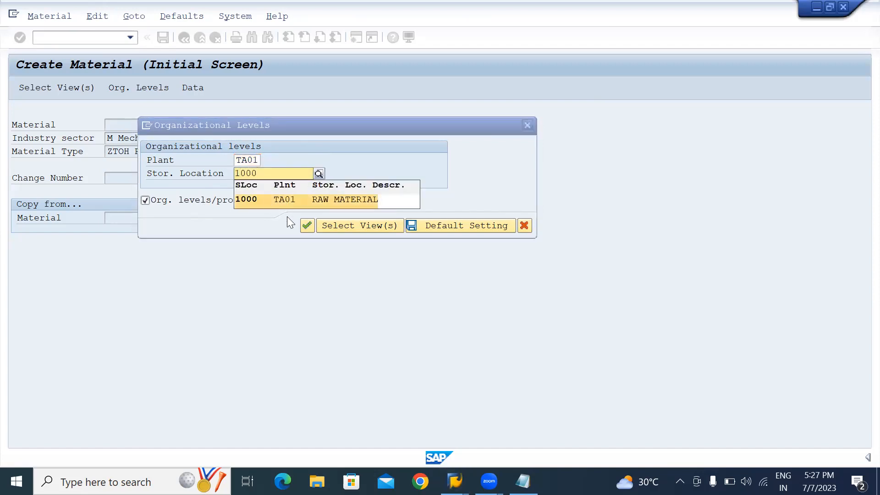
left_click(311, 225)
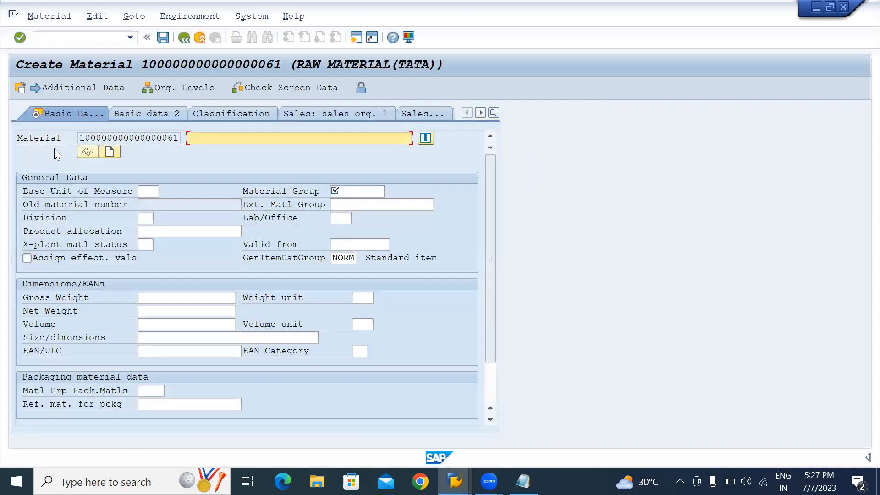
left_click(82, 138)
left_click_drag(112, 141, 182, 145)
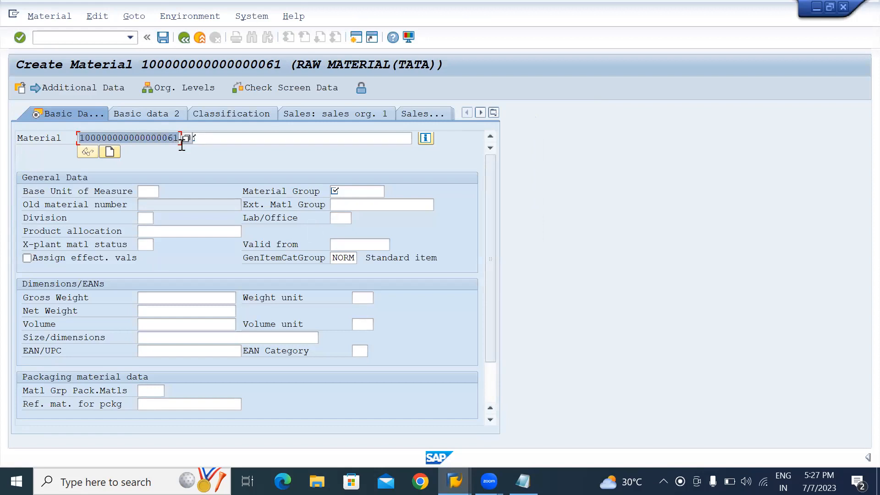
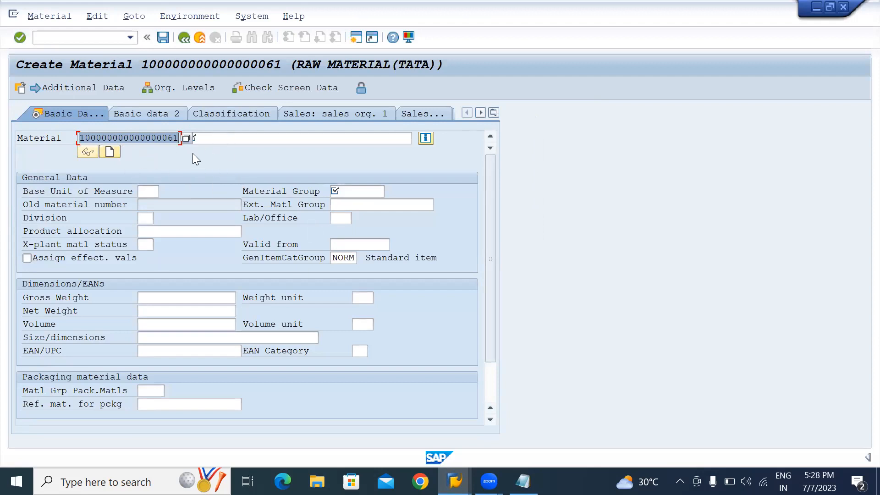
Step: Enter TATA STEEL-12 as the material description and move on to the base unit of measure
left_click(261, 134)
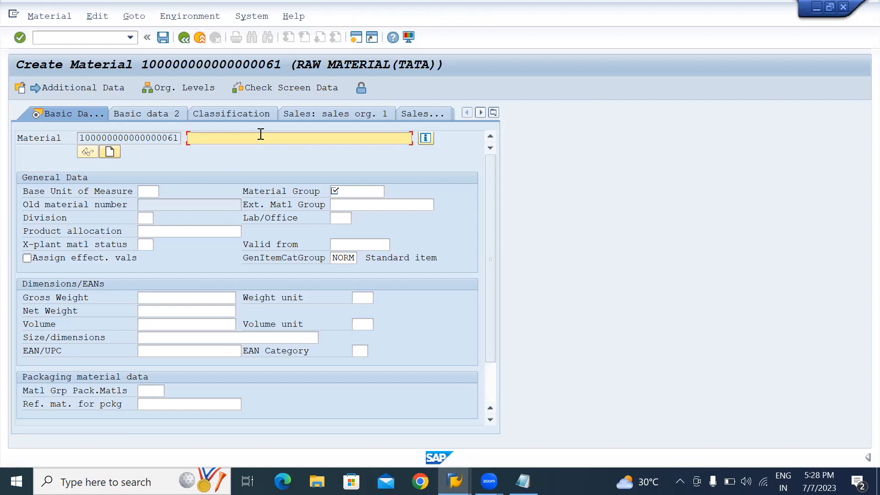
type("TATA STEEL-12")
left_click(144, 190)
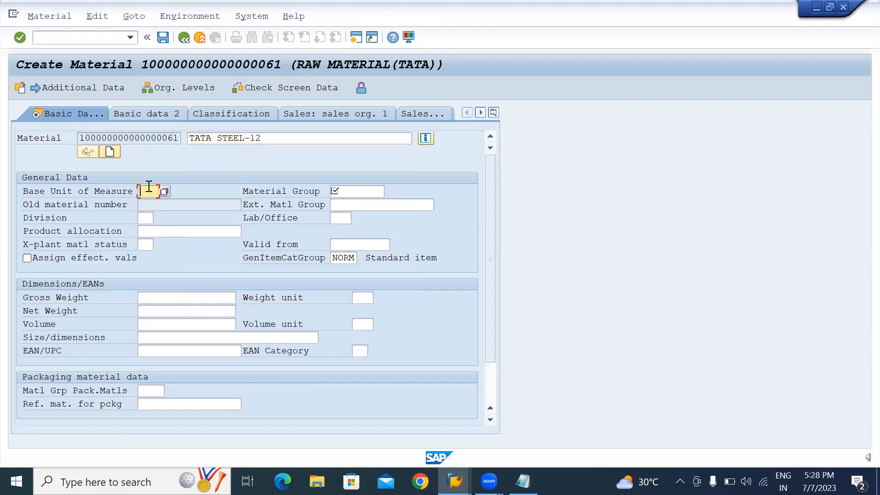
Step: Search the list of base units of measure for KG and close the list without picking an entry
left_click(166, 192)
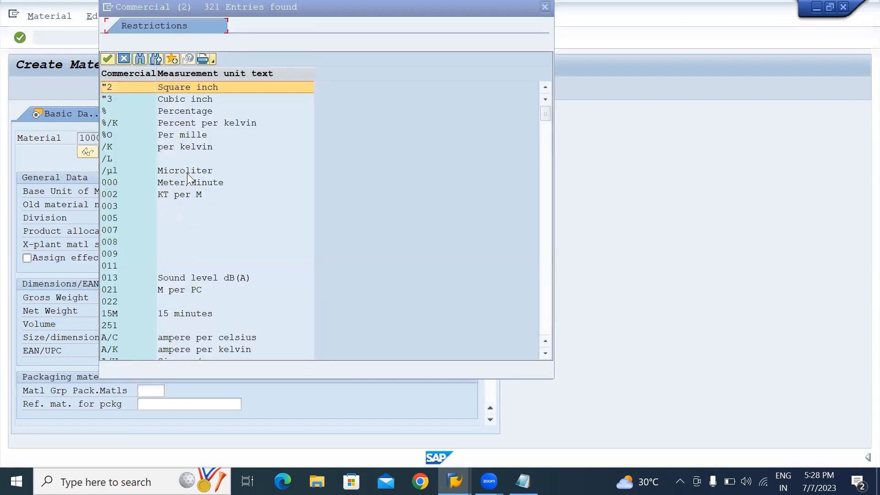
scroll(137, 115, "down", 4)
left_click(140, 58)
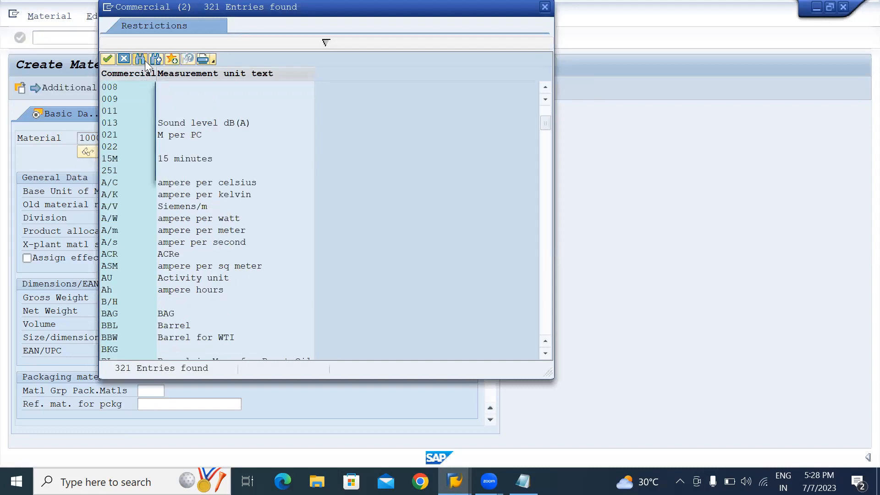
type("KG")
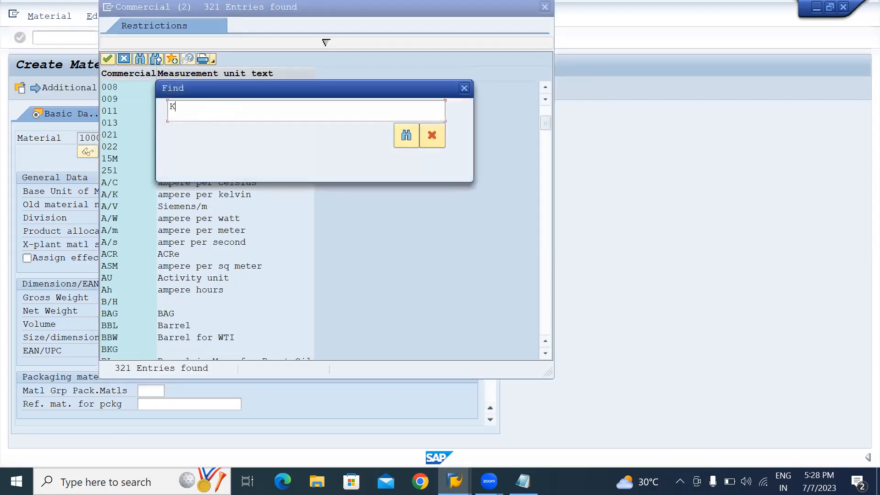
left_click(408, 136)
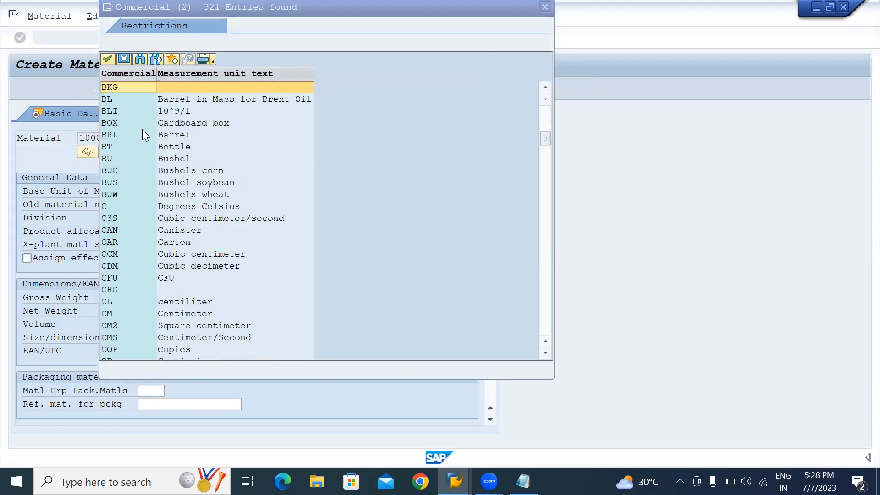
left_click(541, 8)
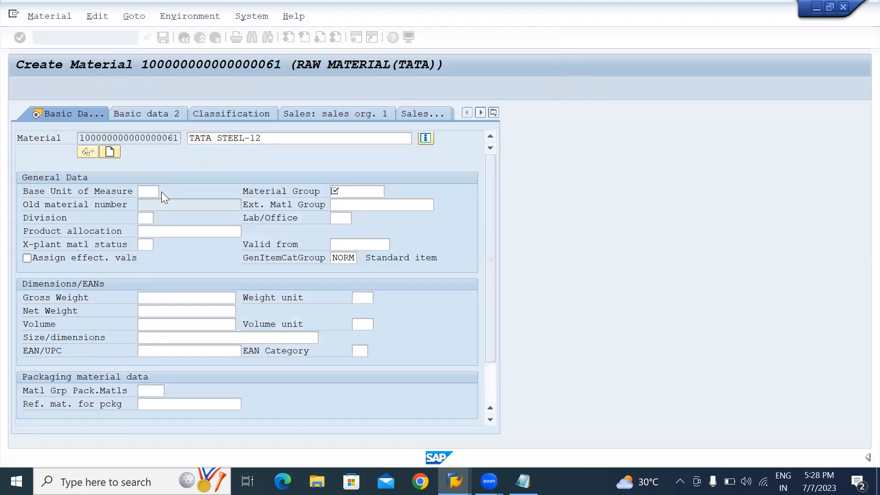
Step: Set the base unit of measure to KG and the material group to TATA
type("KG")
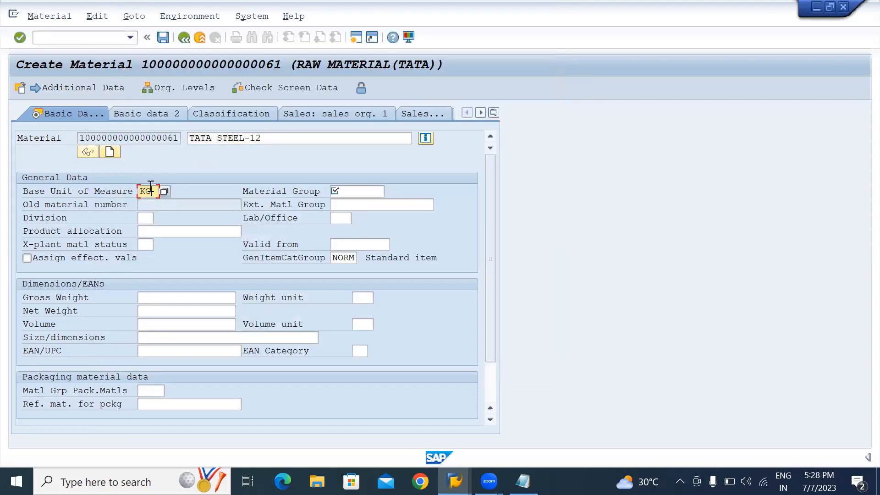
left_click(356, 193)
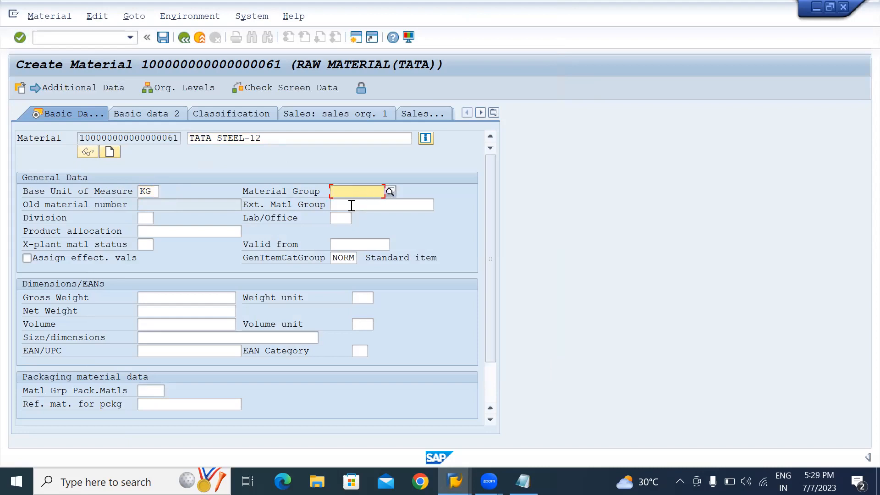
type("TATA")
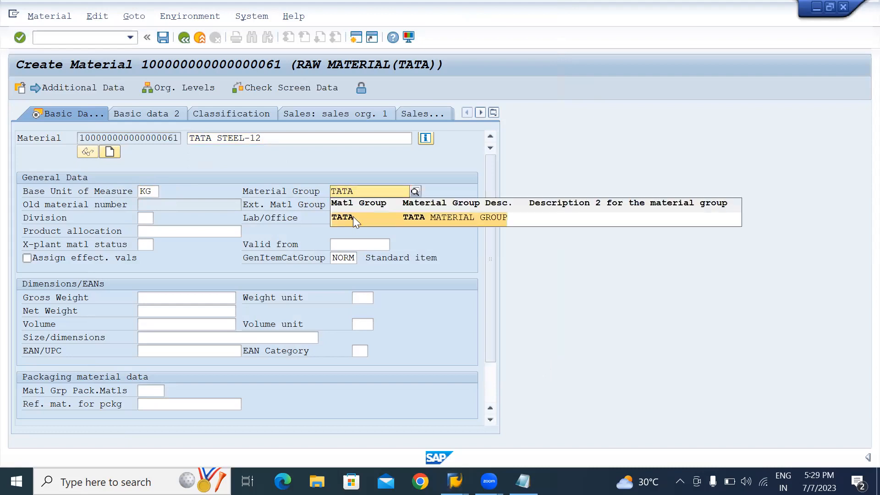
left_click(355, 219)
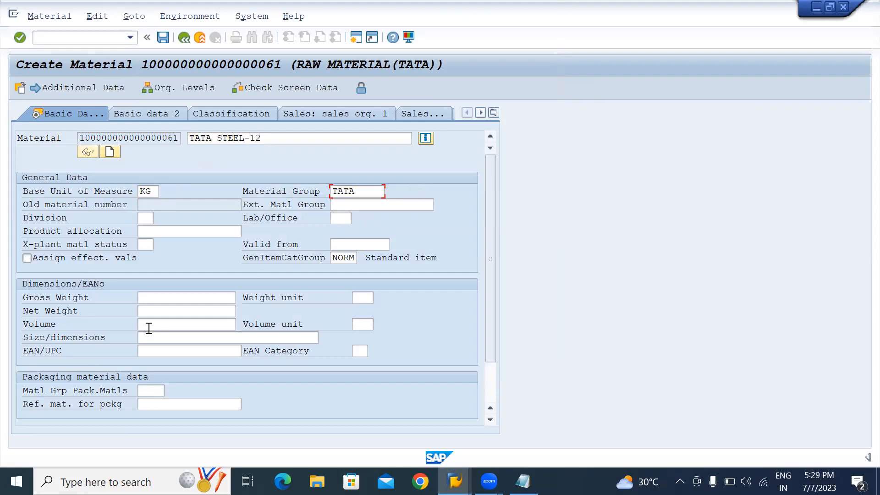
Step: Proceed through the purchasing and plant storage views to the accounting view and set the valuation class to 3000 Raw materials 1
key("Return")
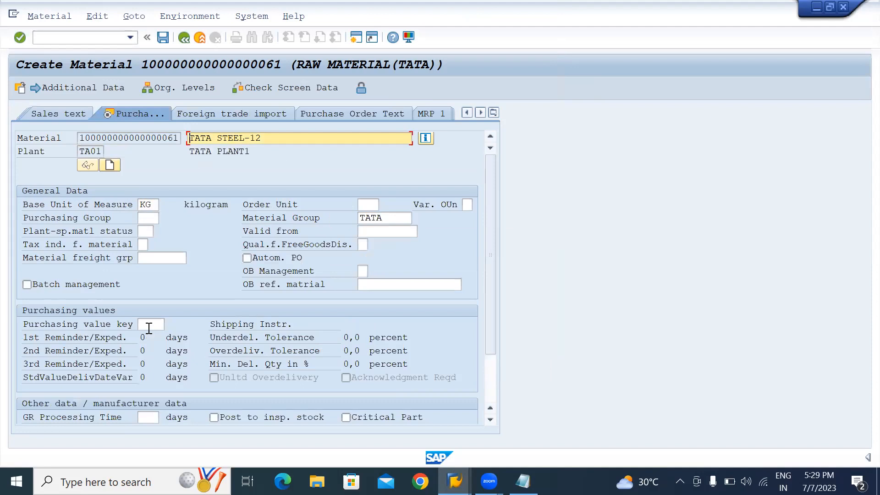
key("Return")
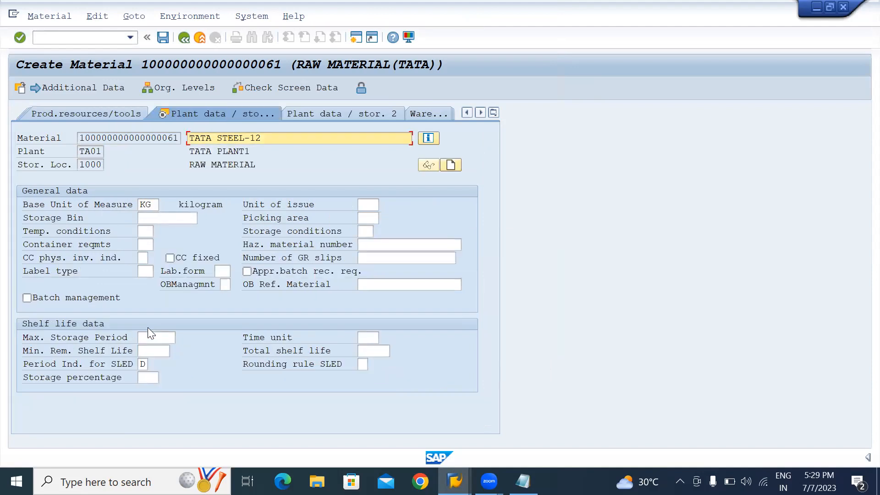
key("Return")
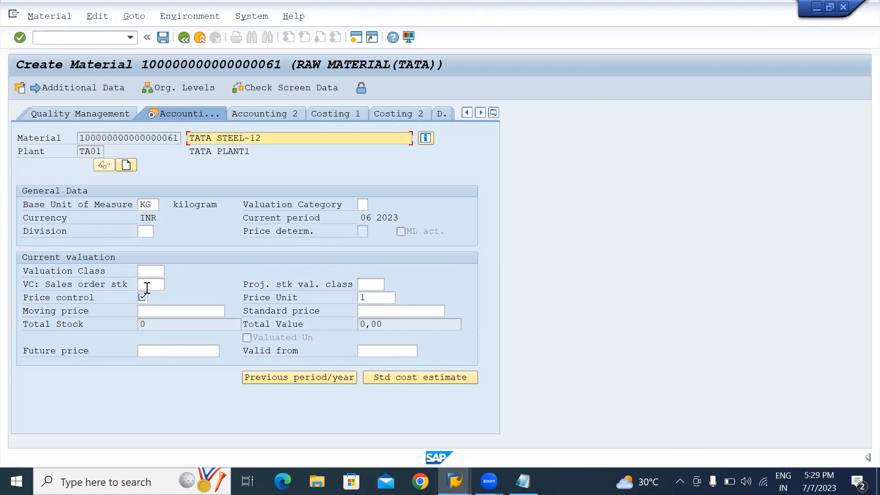
left_click(151, 274)
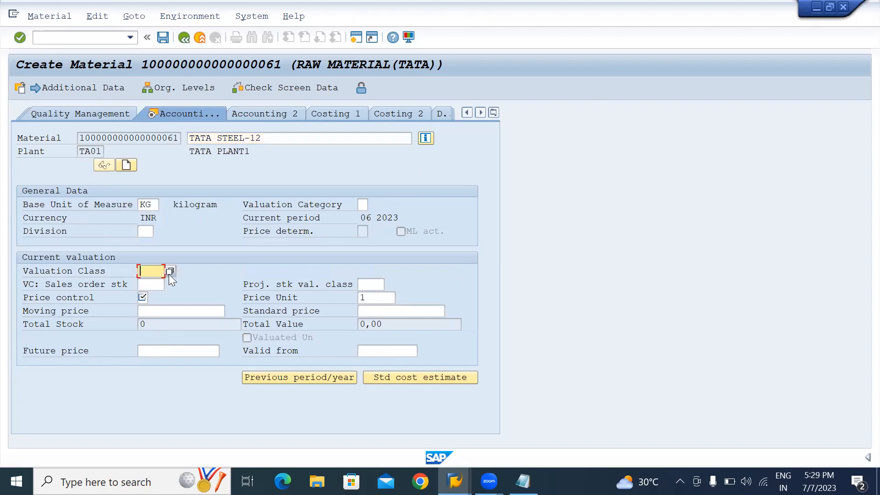
left_click(169, 274)
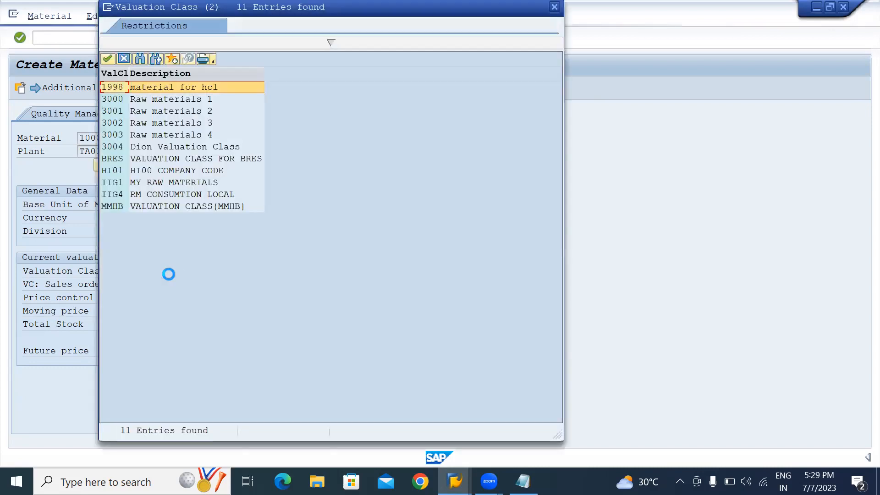
double_click(120, 101)
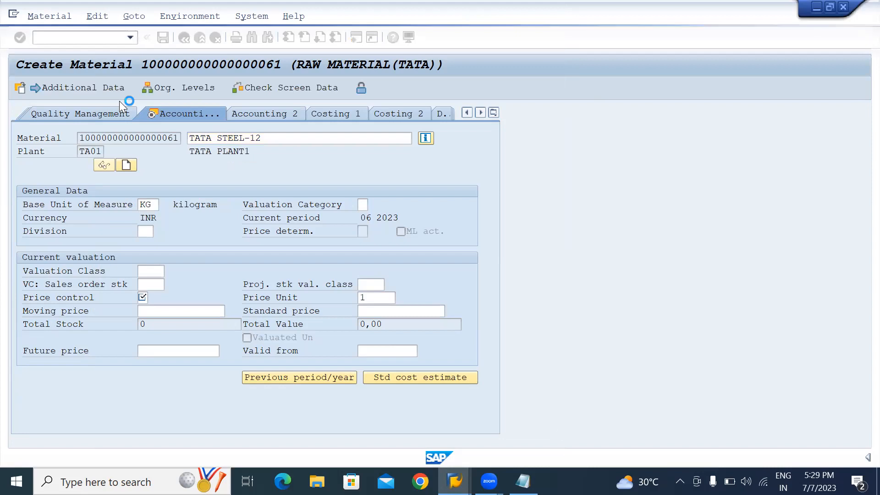
Step: Set the price control to V with a moving price of 1000, and save the new material
left_click(144, 285)
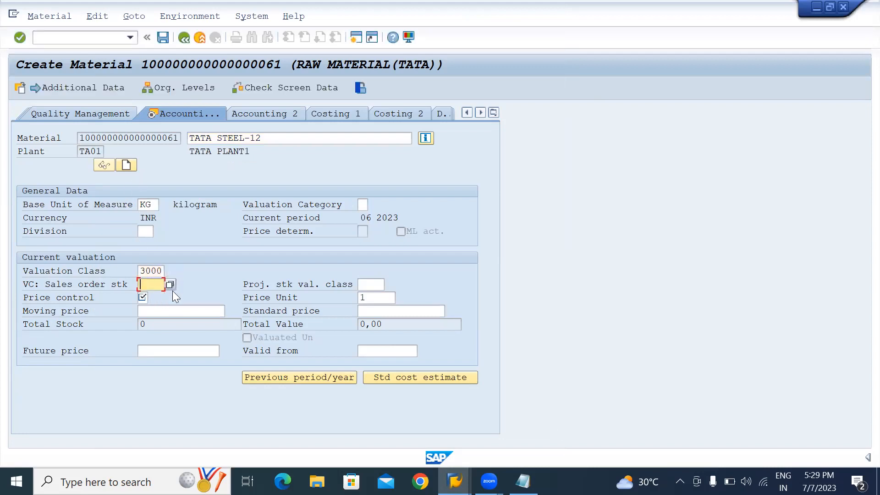
left_click(143, 299)
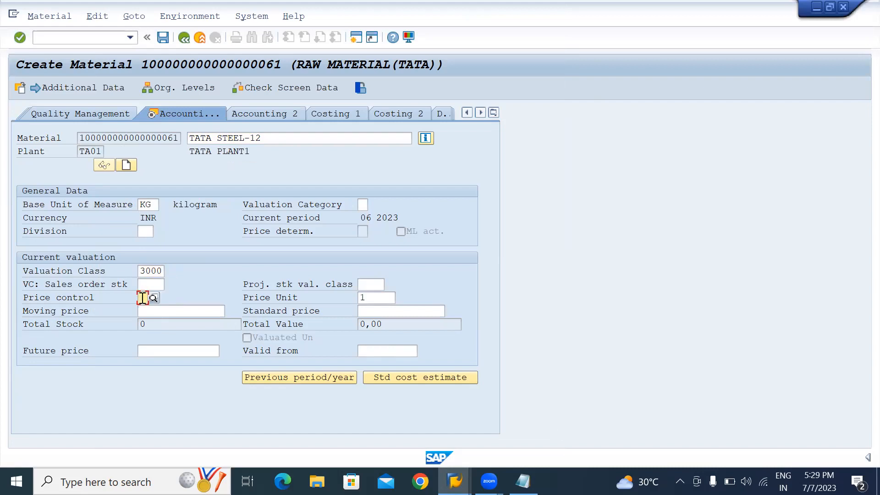
type("V")
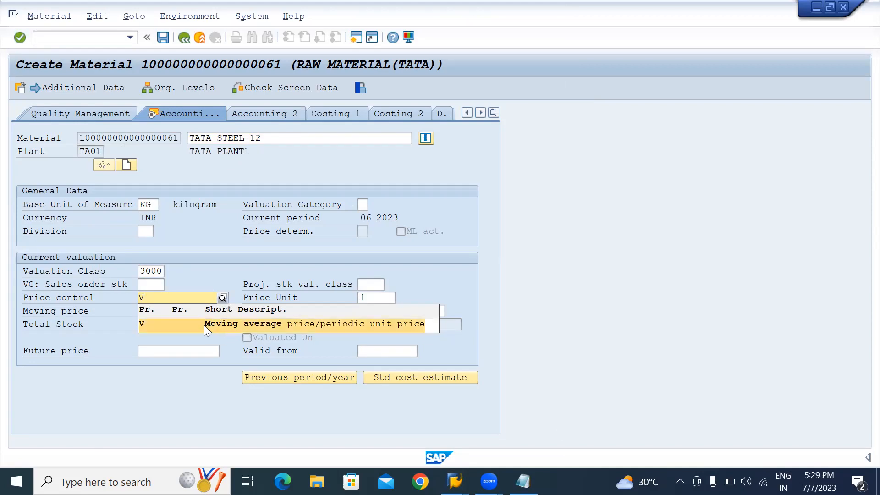
key("Return")
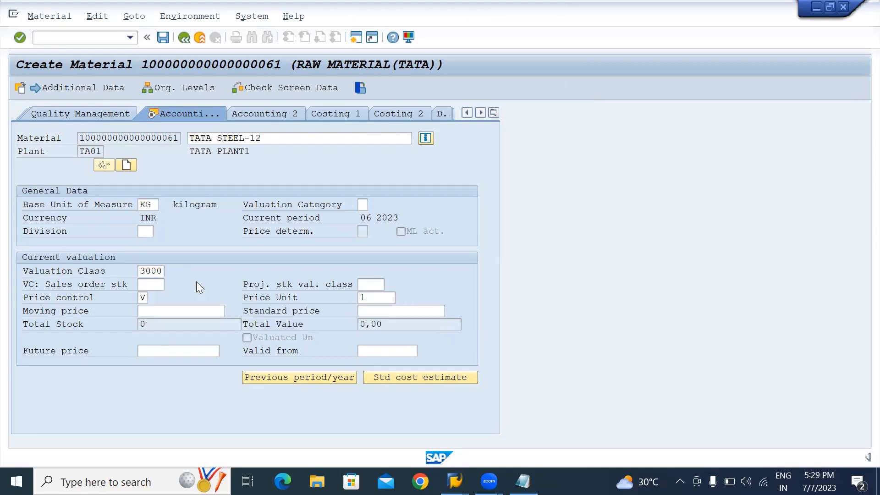
left_click(164, 315)
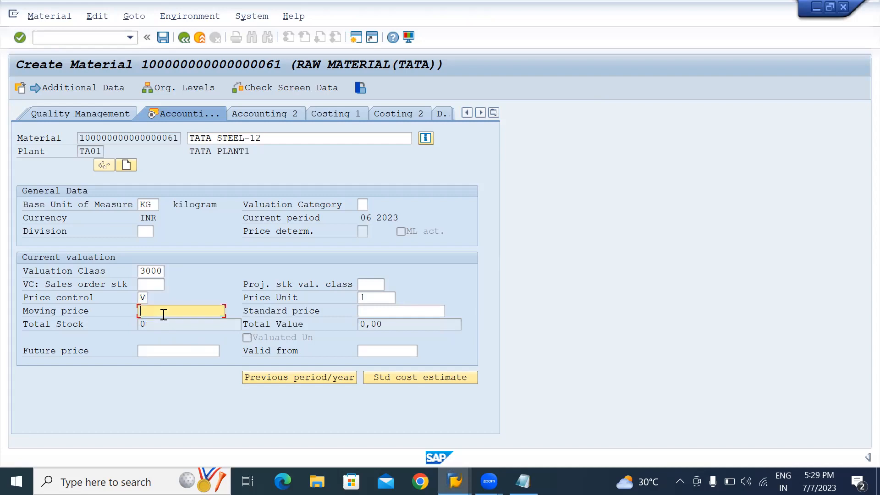
type("1000")
key("Return")
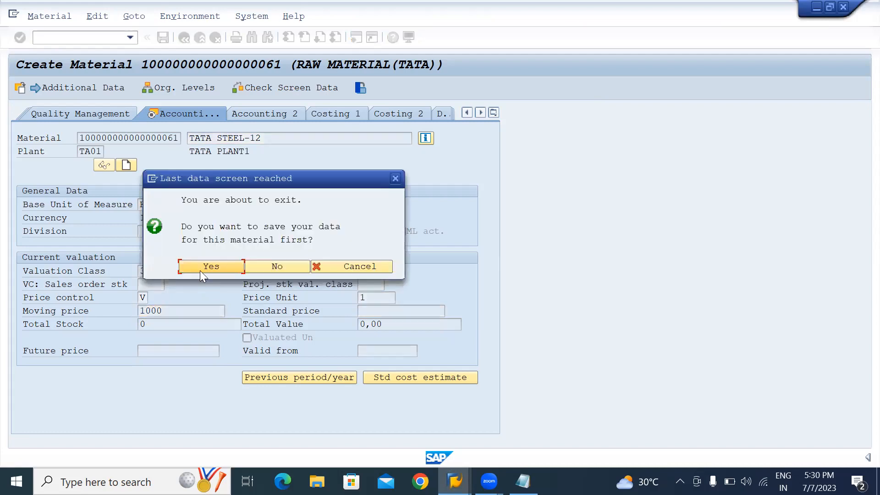
left_click(202, 262)
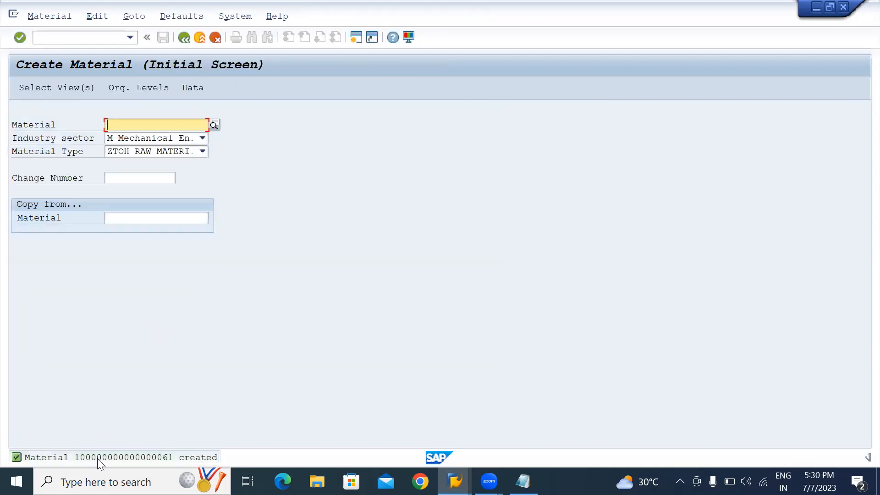
Step: Open the details of the creation message and copy the new material's number
double_click(97, 458)
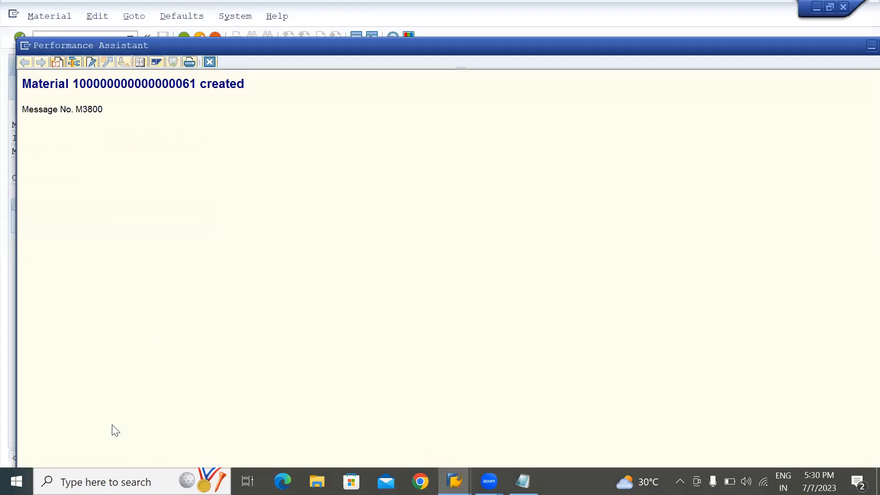
double_click(149, 84)
key("ctrl+c")
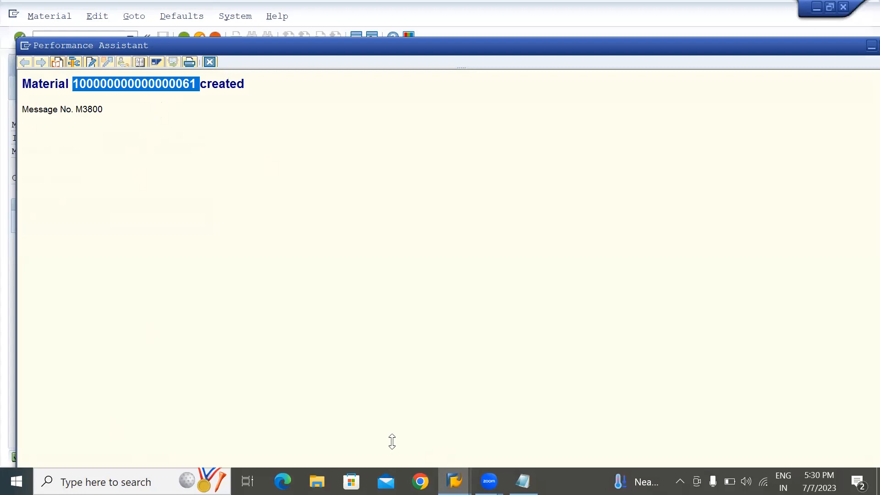
Step: Switch to Notepad, add a MATERIAL line with the copied material number followed by (RAW), and return to SAP
key("alt+Tab")
type("MATERIAL")
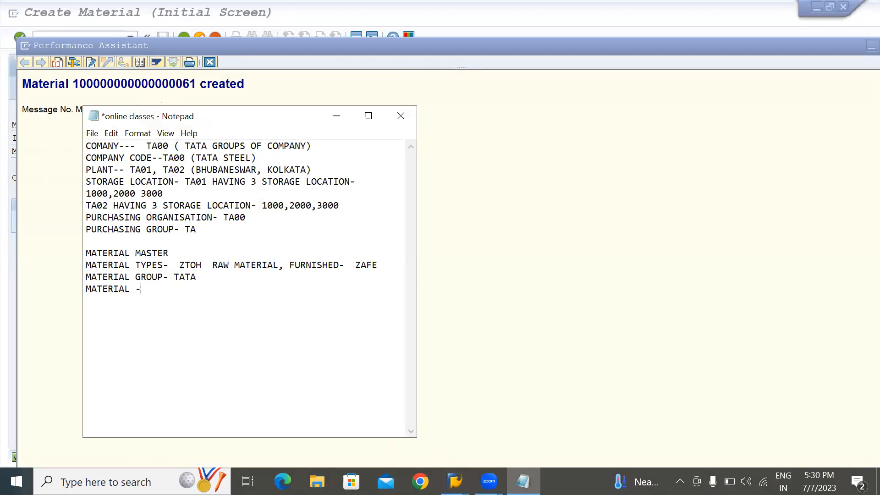
type(" -")
key("ctrl+v")
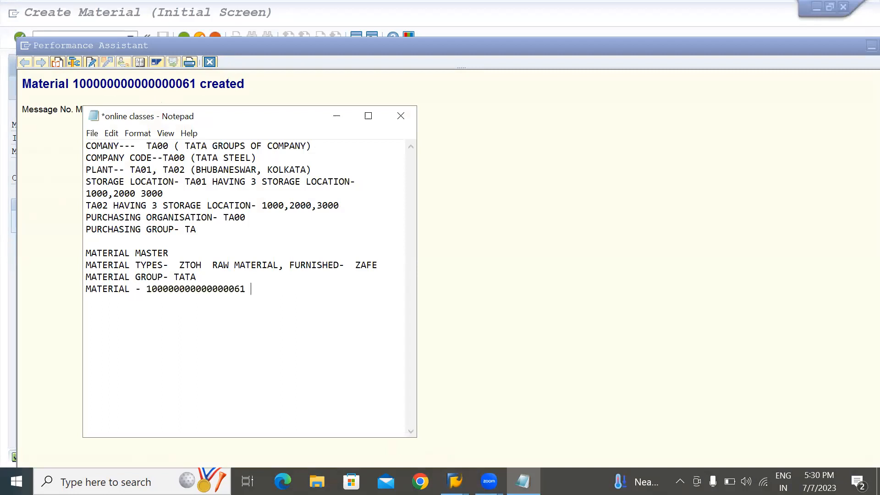
type("(RAW)")
left_click(337, 120)
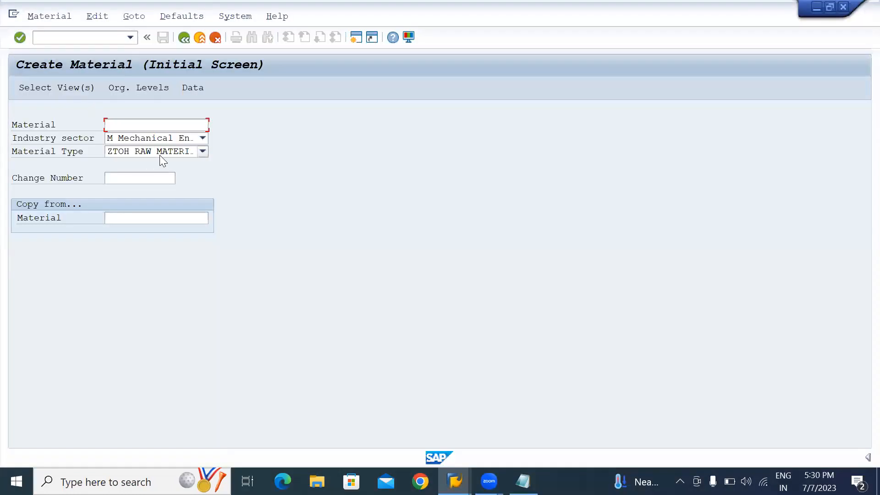
Step: Set the material type of the new material to ZTFE Finished Material-TATA
left_click(159, 154)
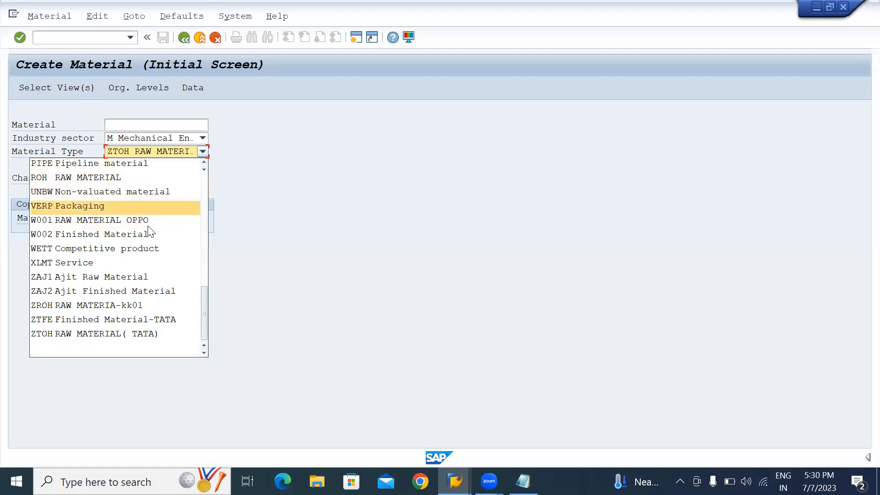
key("Down")
key("Down")
key("Down")
key("Down")
key("Down")
key("Down")
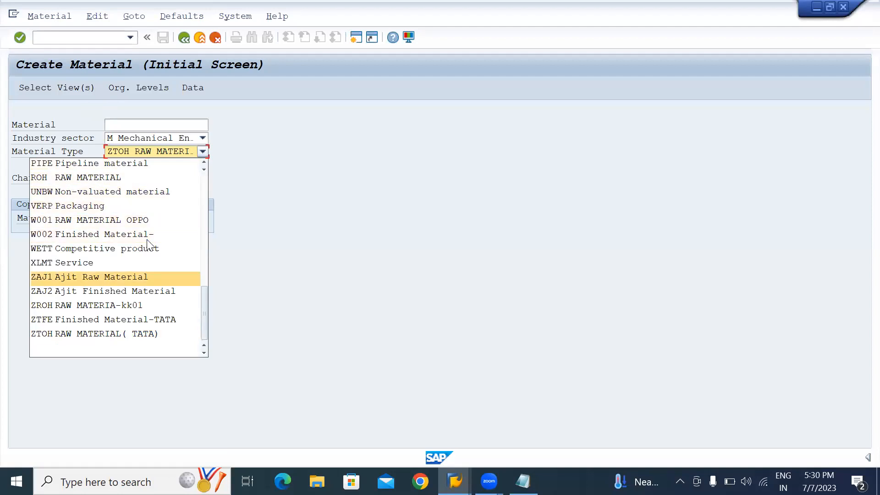
key("f")
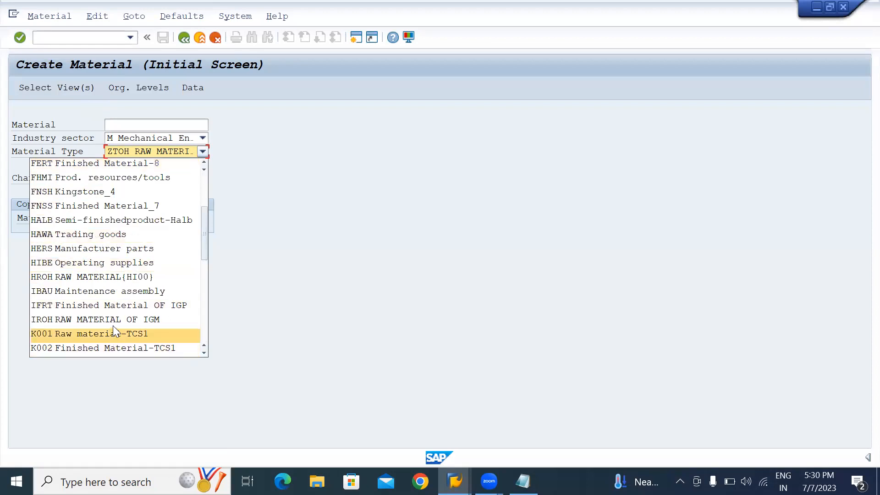
scroll(89, 296, "down", 3)
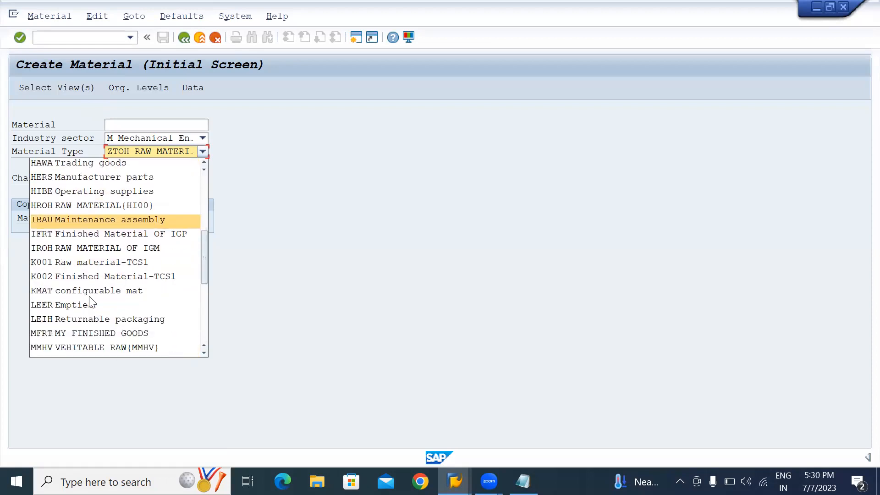
scroll(89, 297, "down", 1)
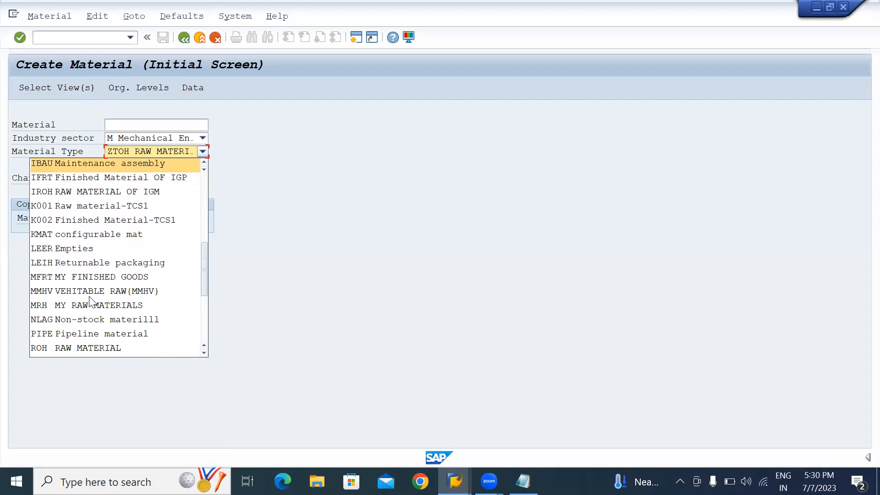
scroll(89, 303, "down", 9)
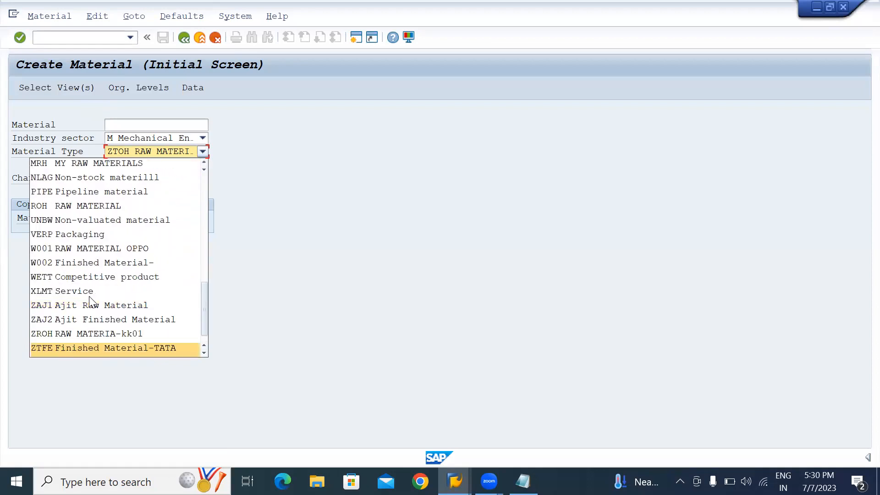
left_click(80, 348)
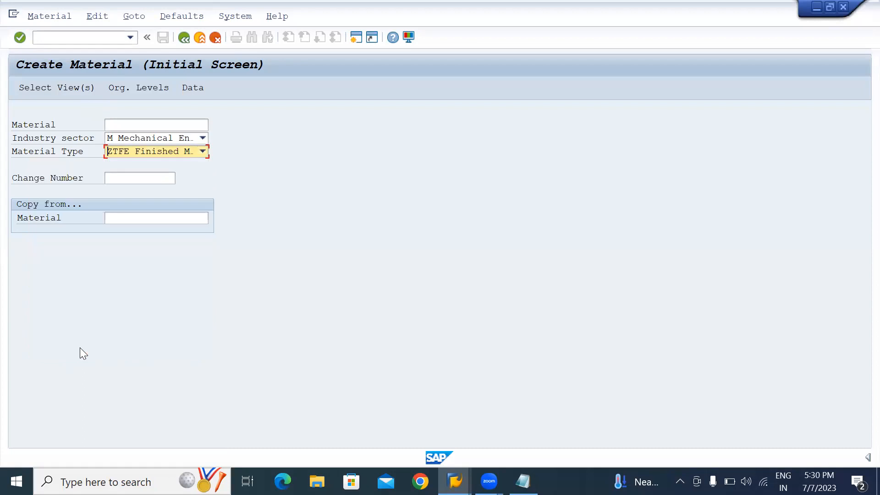
Step: Keep the preselected views for the material and set its organizational levels to plant TA01 and storage location 1000
left_click(66, 87)
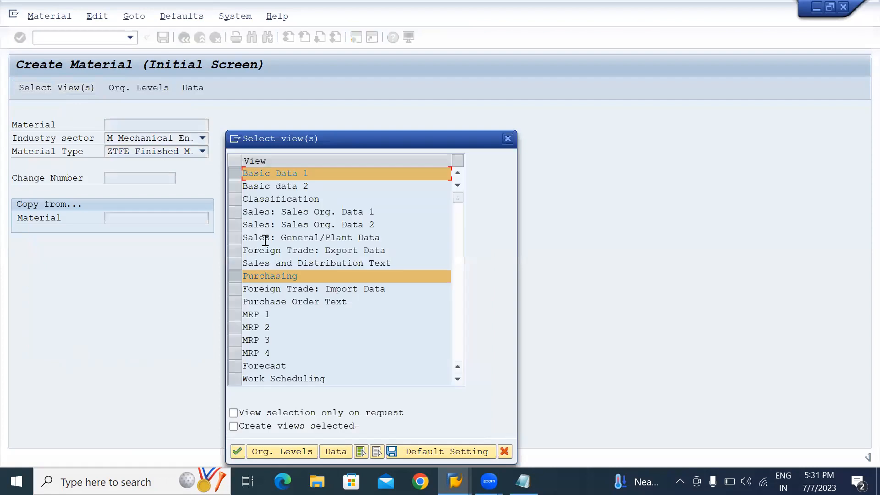
scroll(370, 300, "down", 1)
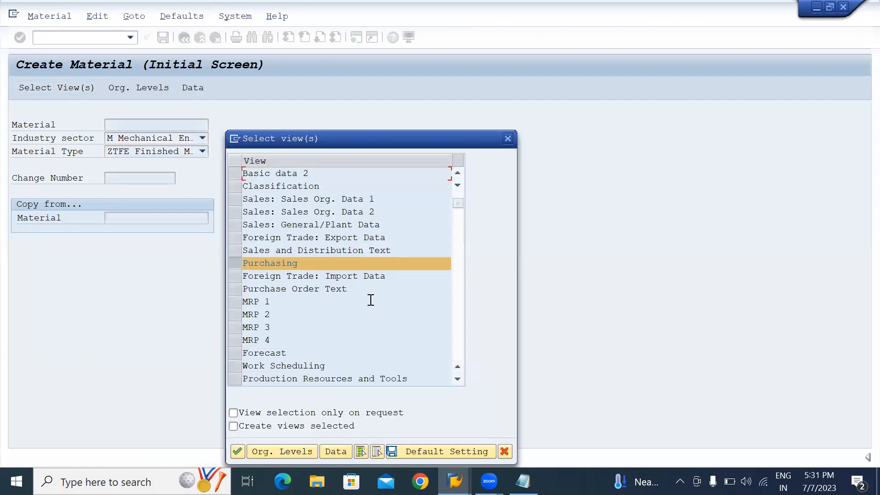
left_click(268, 453)
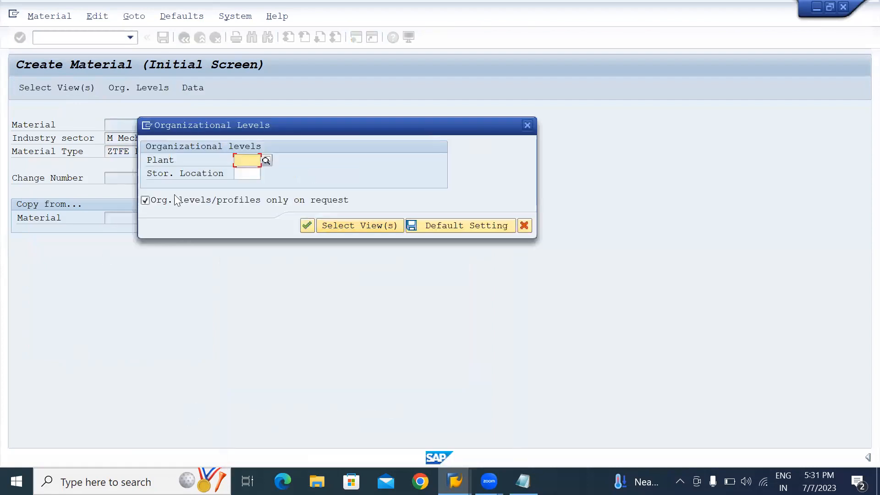
type("AJ")
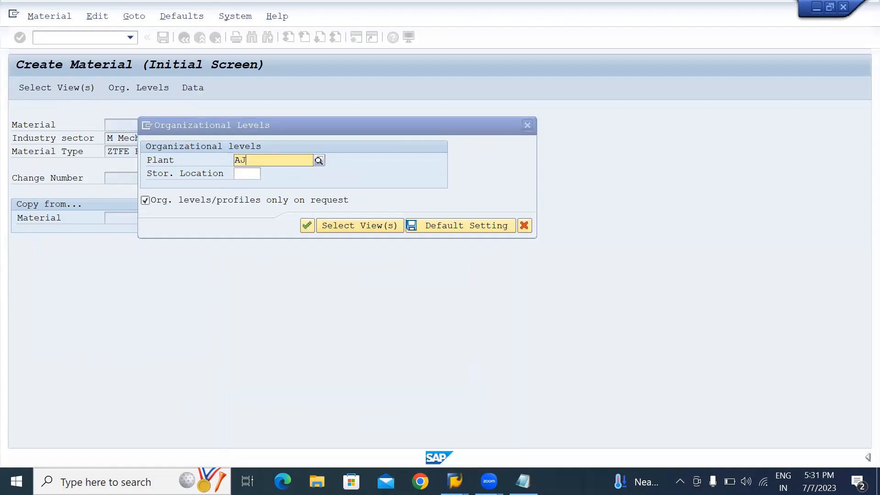
key("BackSpace")
key("BackSpace")
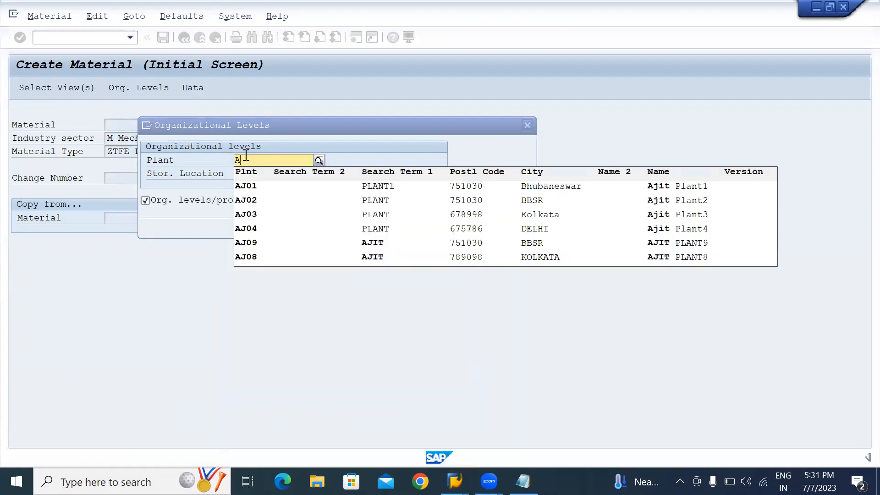
type("TA0")
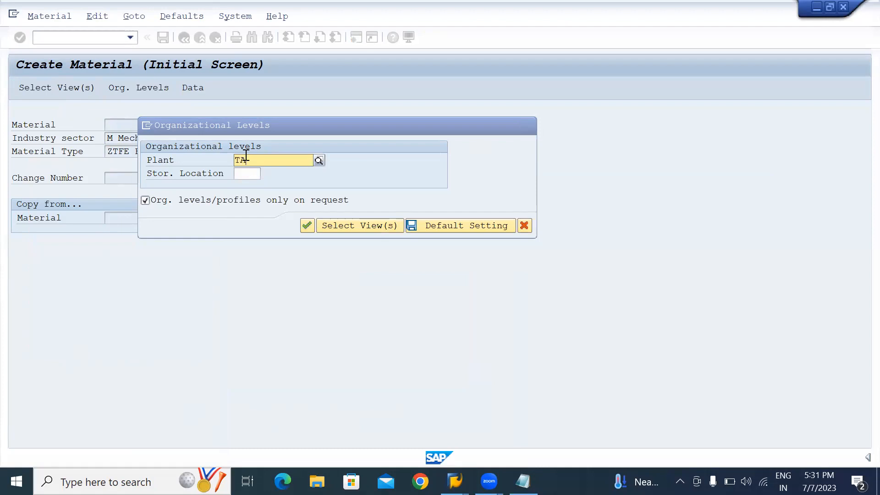
type("1")
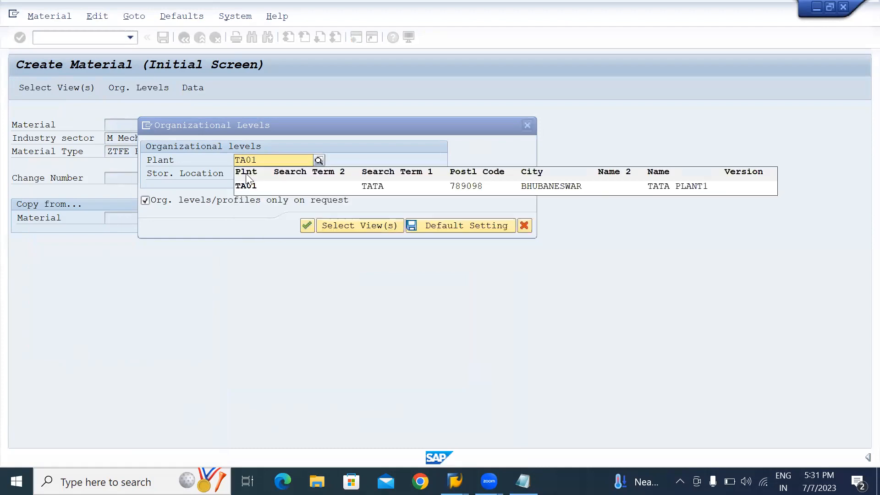
left_click(246, 188)
left_click(238, 174)
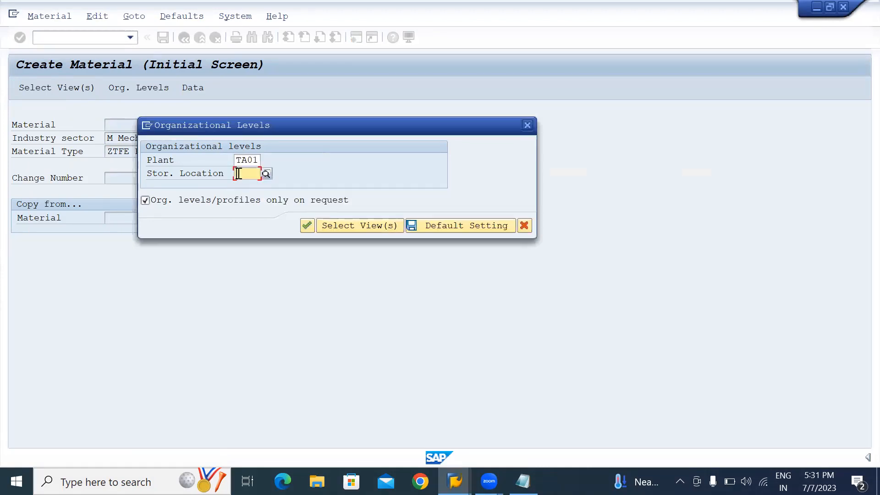
type("1000")
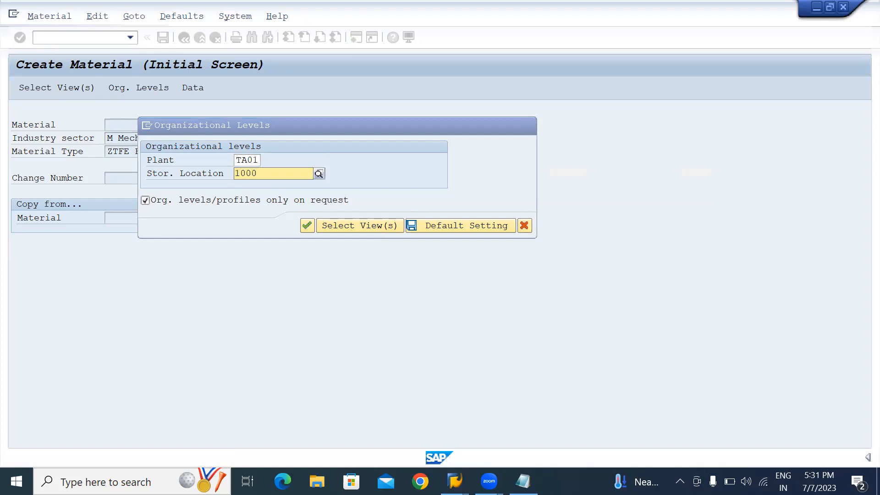
left_click(308, 227)
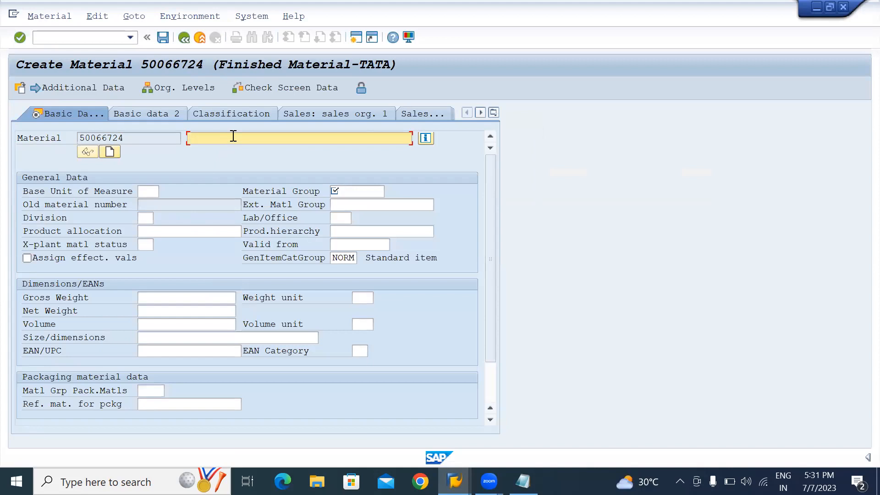
Step: Enter TATA FINISHED STEEL-12 as the material description in the basic data
type("T")
type("R7")
key("BackSpace")
key("BackSpace")
type("TA")
key("BackSpace")
key("BackSpace")
type("AR")
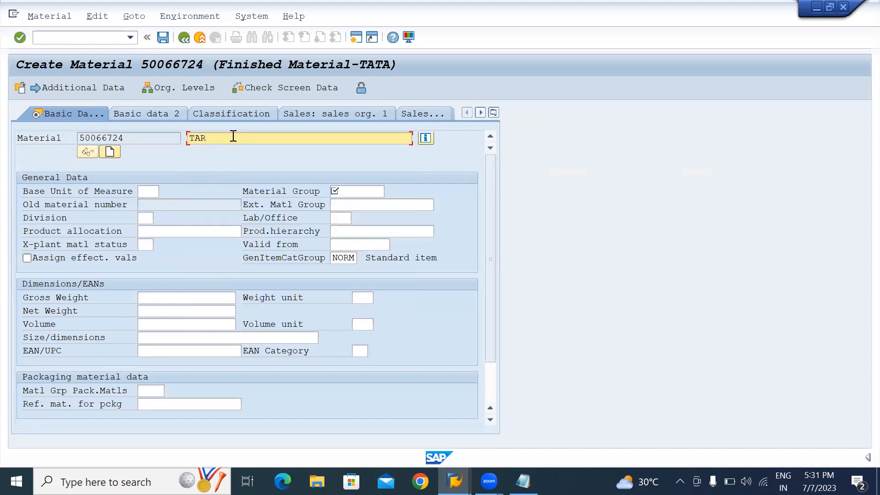
key("BackSpace")
type("TA")
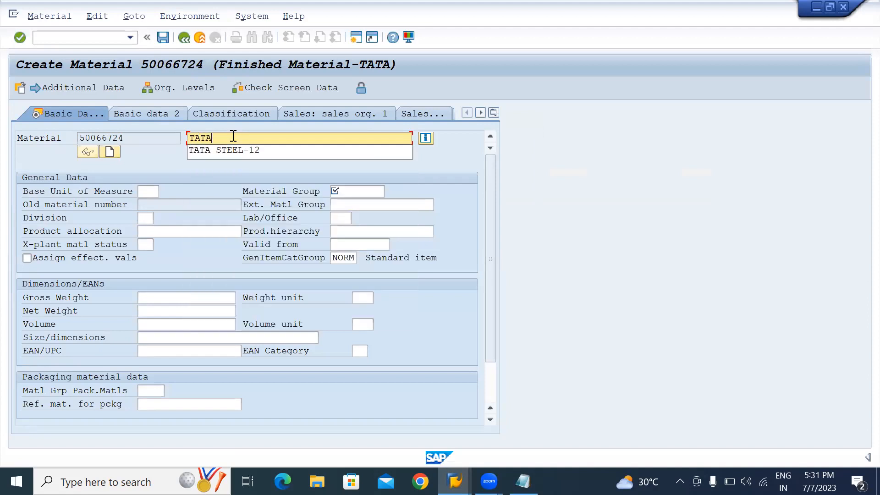
type(" FIN")
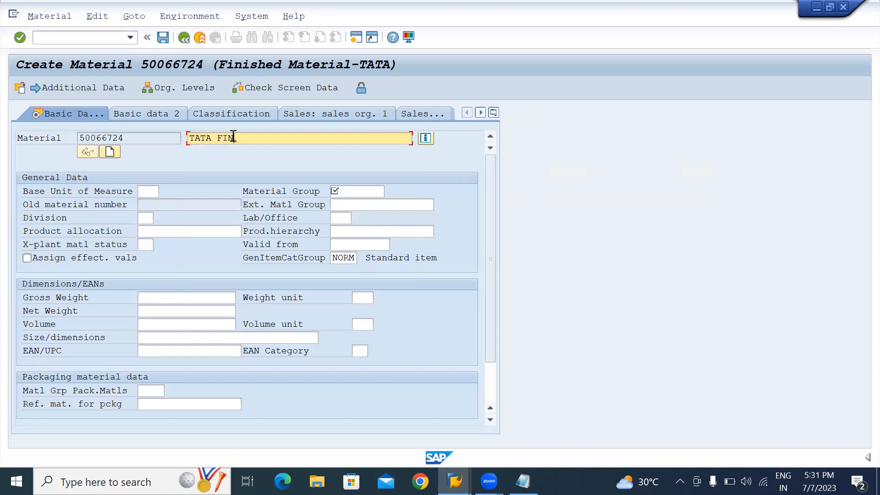
type("ISHED STEEL-12")
Step: Set the base unit of measure to EA and the material group to TATA, and proceed to the purchasing view
left_click(150, 190)
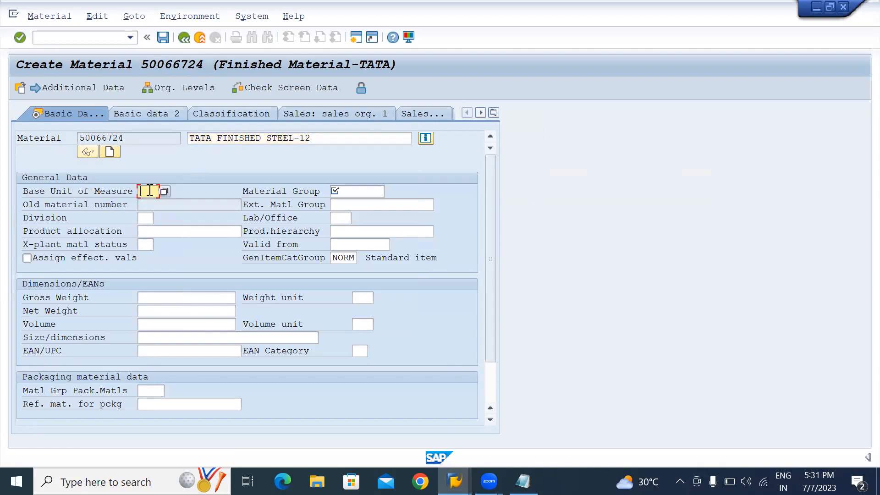
type("EA")
left_click(361, 191)
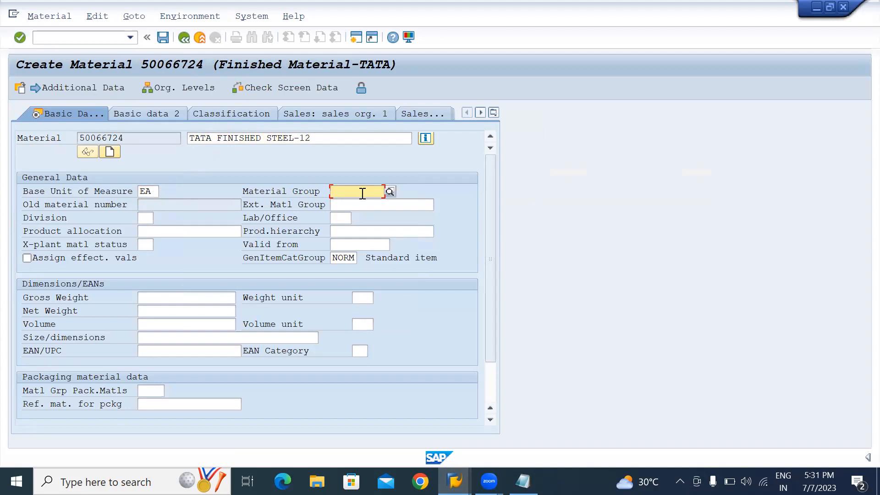
type("TATA")
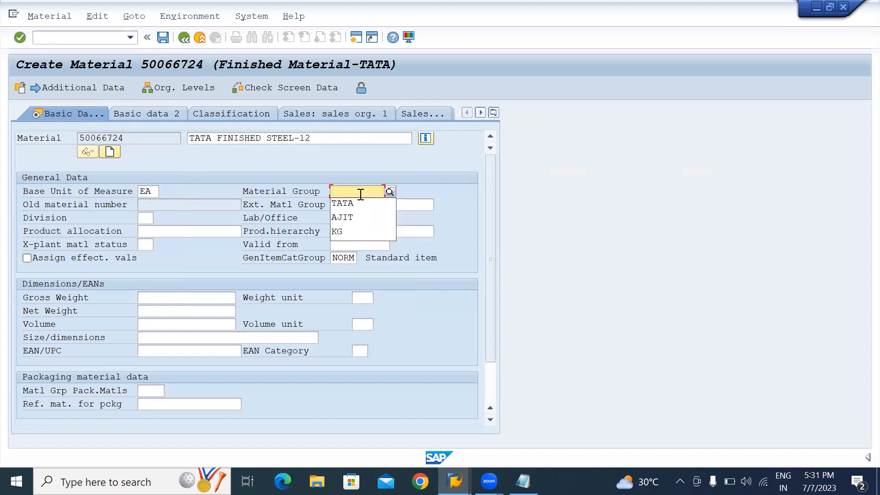
key("Return")
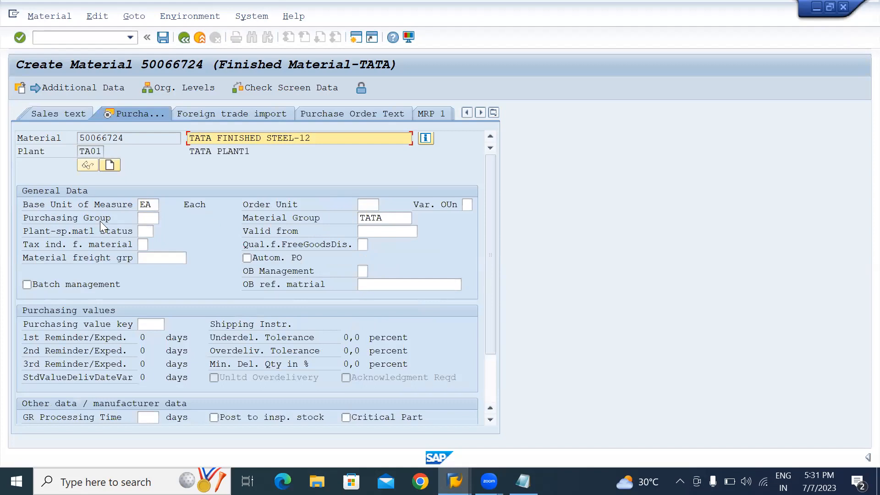
Step: Set the purchasing group to TA, TATA PURCH GRP, and continue to the plant data and storage view
left_click(146, 221)
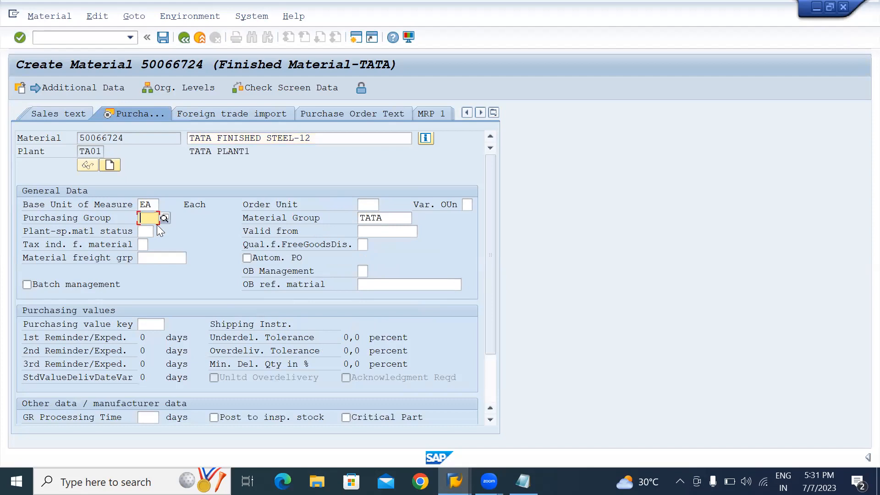
type("TA")
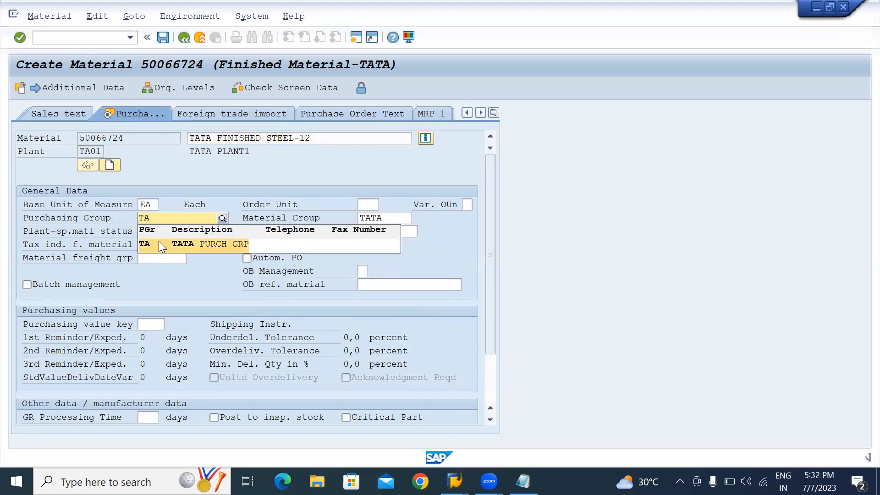
left_click(159, 241)
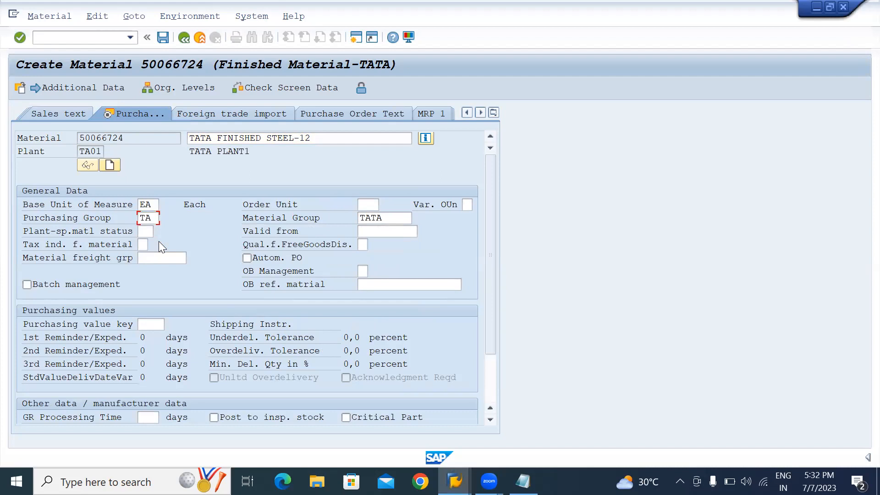
key("Return")
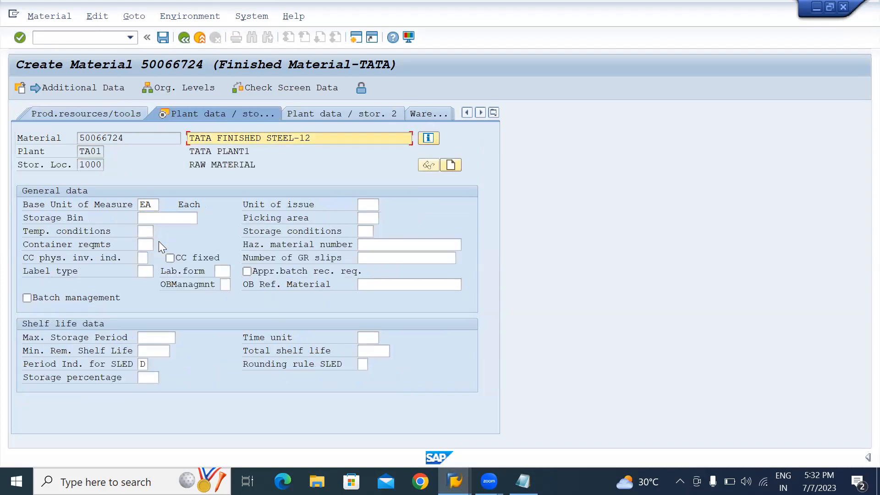
Step: Proceed to the accounting view and set the valuation class to 7920 Finished products
key("Return")
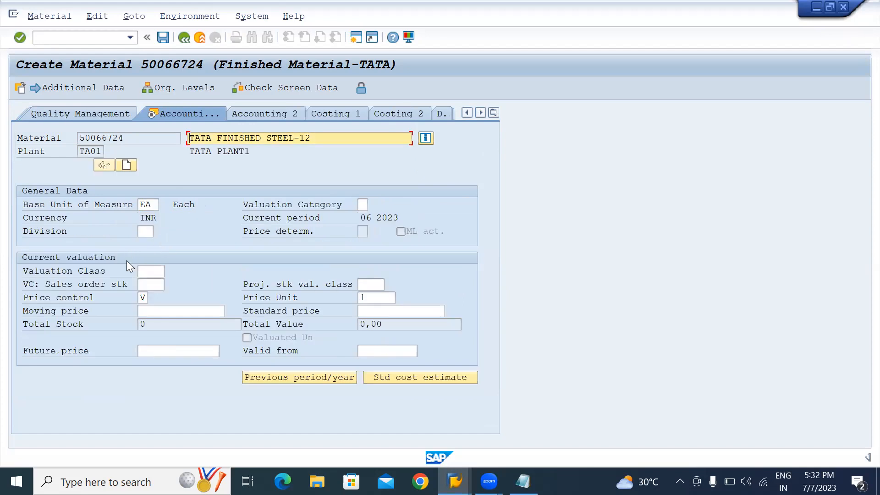
left_click(148, 272)
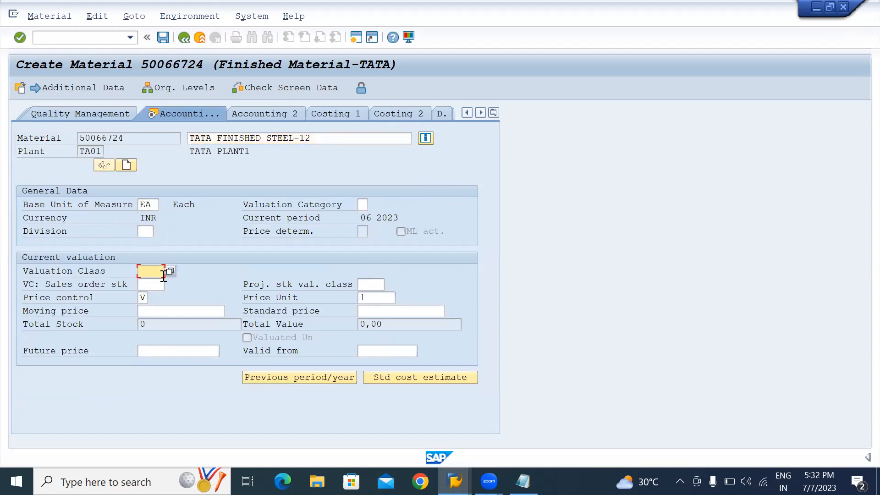
left_click(170, 271)
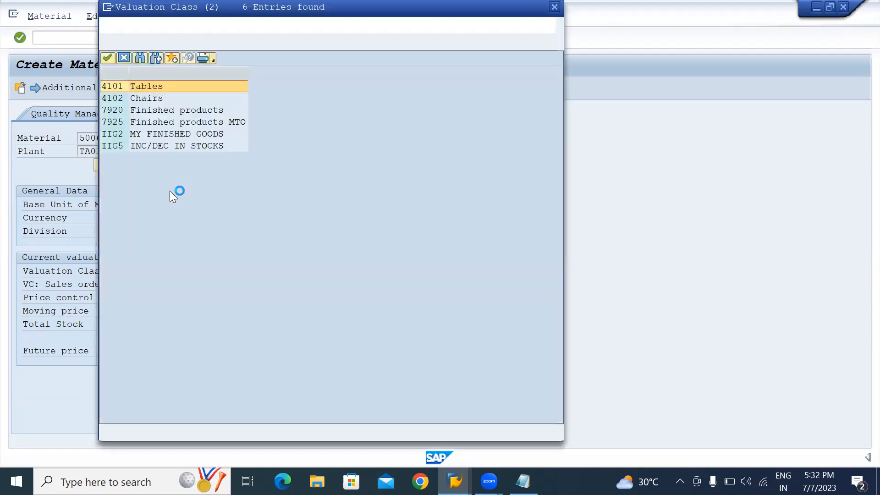
left_click(111, 110)
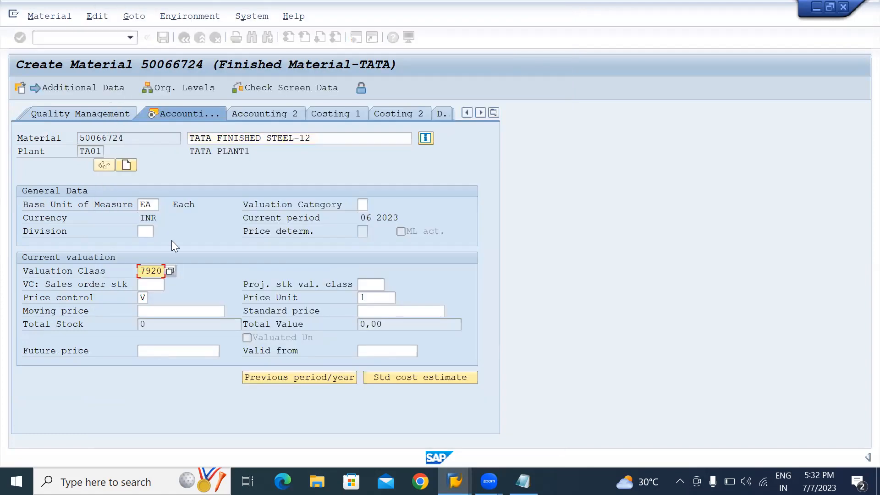
Step: Set the moving price to 2000 and save the finished material
left_click(159, 313)
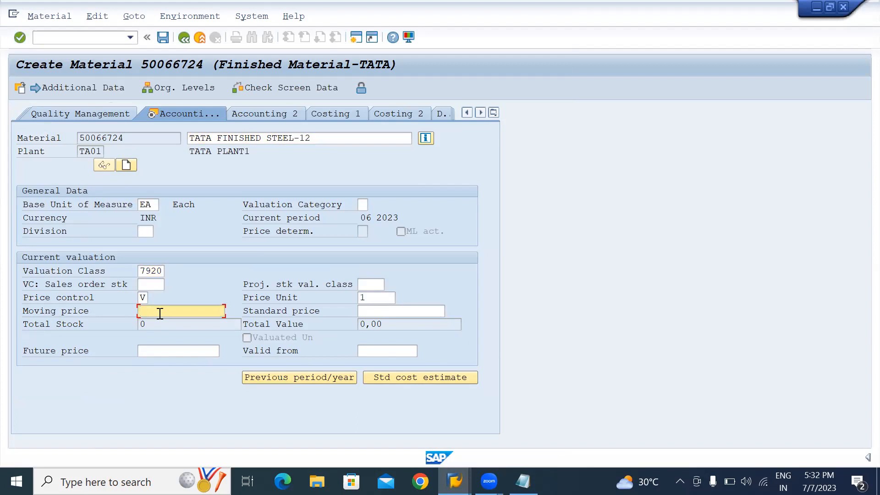
type("2000")
key("Return")
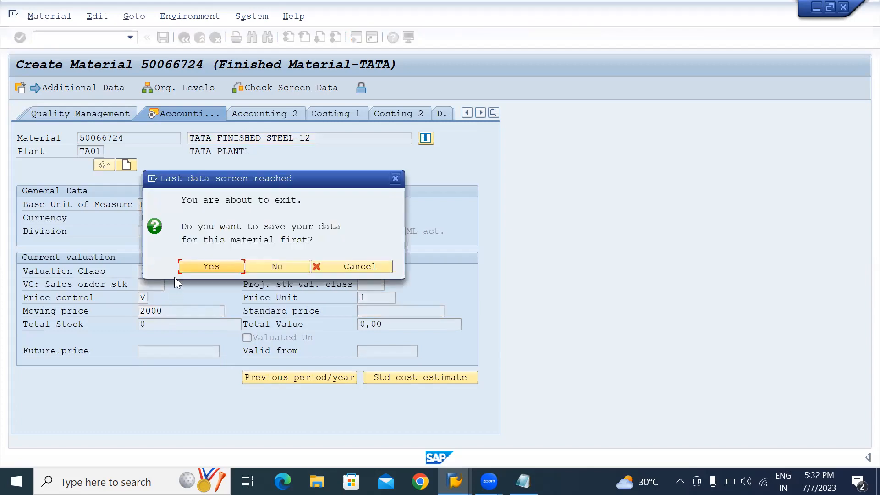
left_click(192, 265)
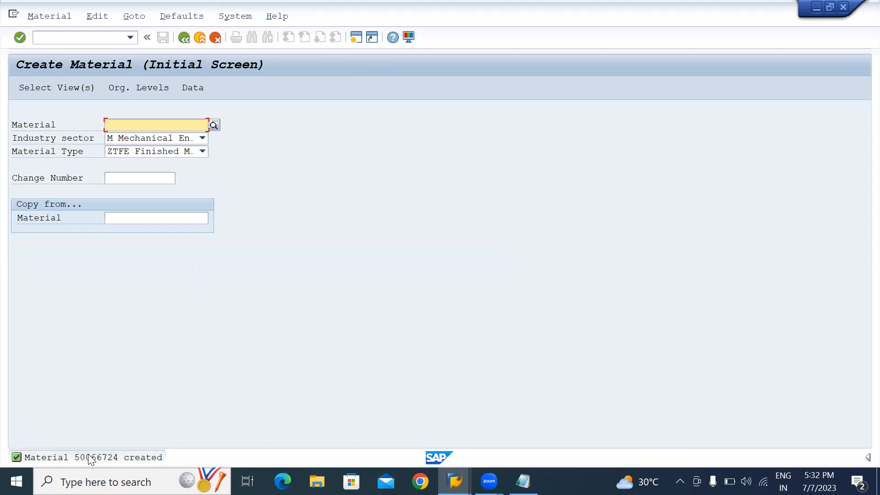
Step: Open the details of the material creation message and copy the new material number
double_click(90, 458)
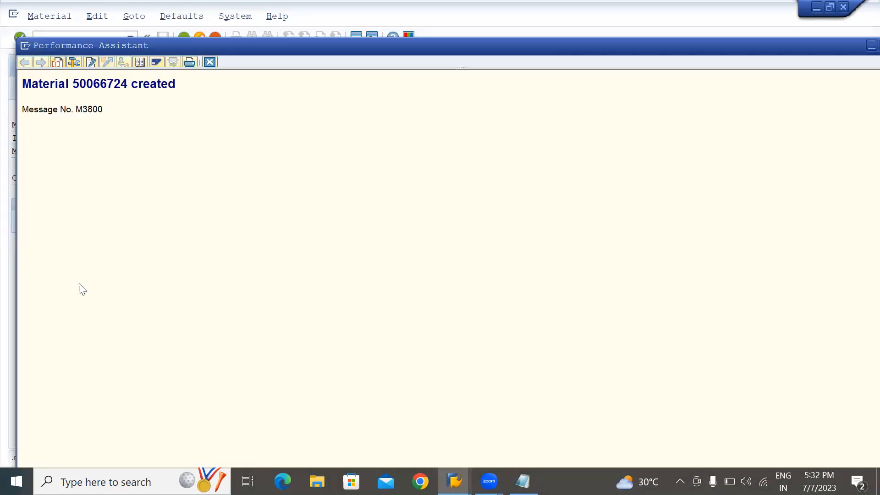
double_click(75, 85)
key("ctrl+c")
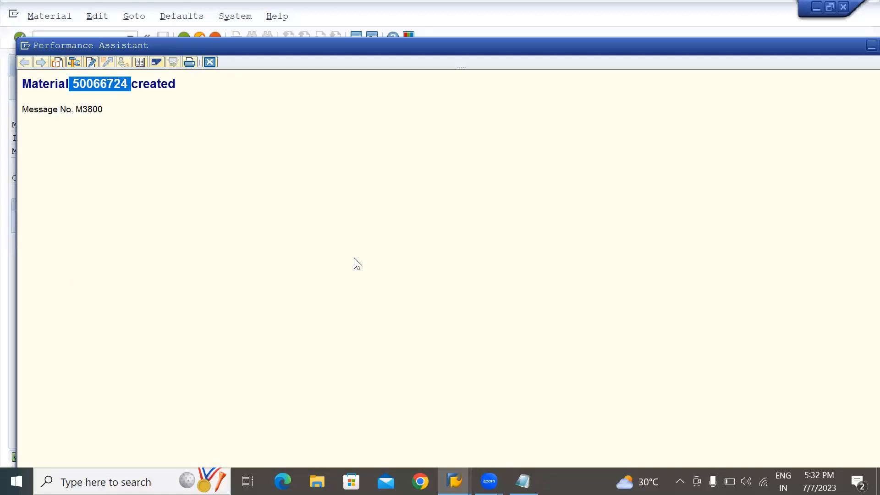
Step: Switch to the Notepad notes and add the line "MATERIAL- 50066724 (FINISHED)" below the raw material entry
left_click(523, 482)
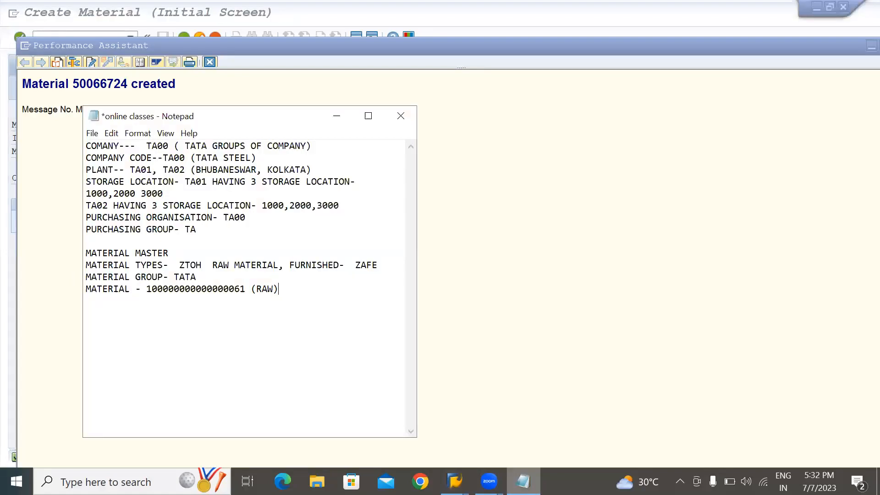
left_click(93, 305)
key("Return")
type("MATERI")
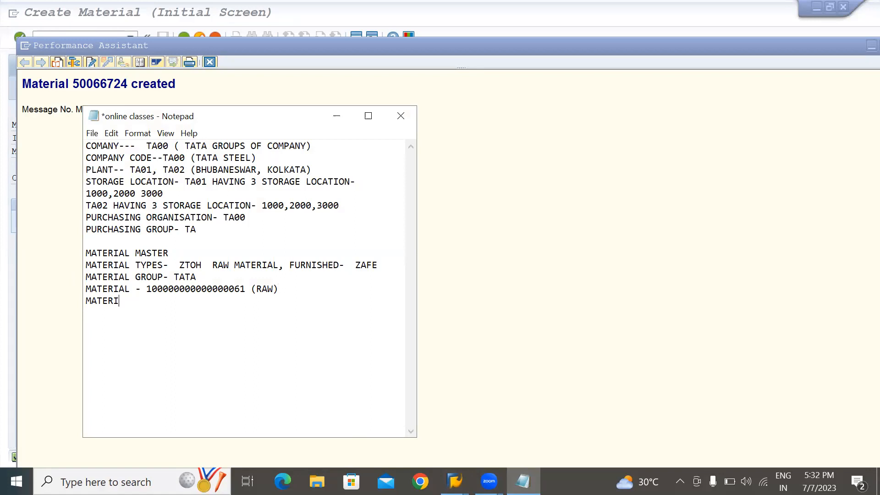
type("AL-")
key("ctrl+v")
type("(FINISHED")
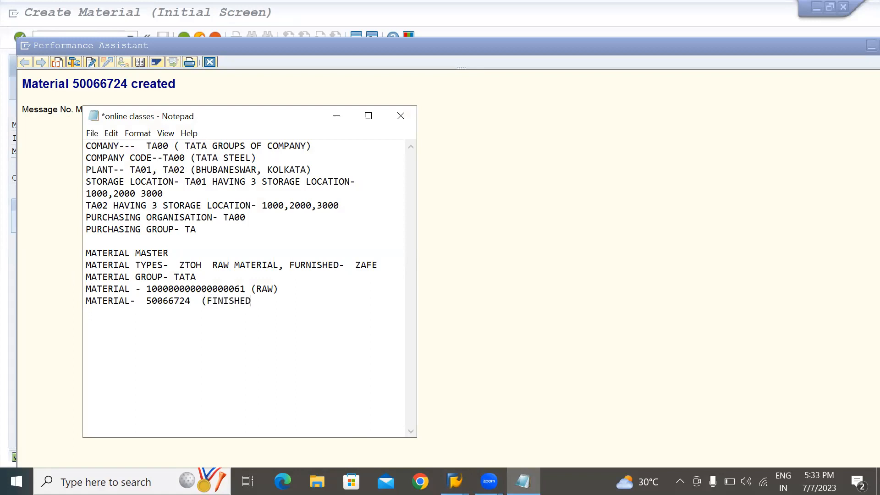
type(")")
Step: Switch back to SAP and close the message details, checking the notes once more
left_click(447, 275)
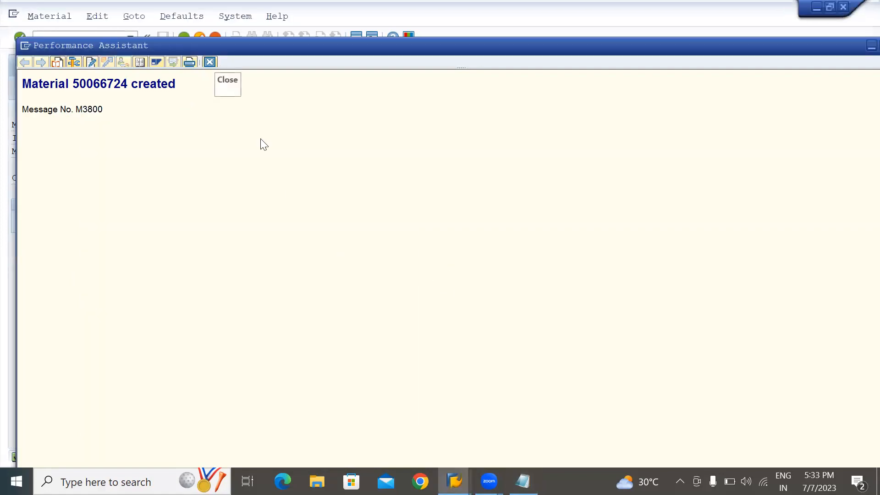
left_click(209, 62)
left_click(357, 299)
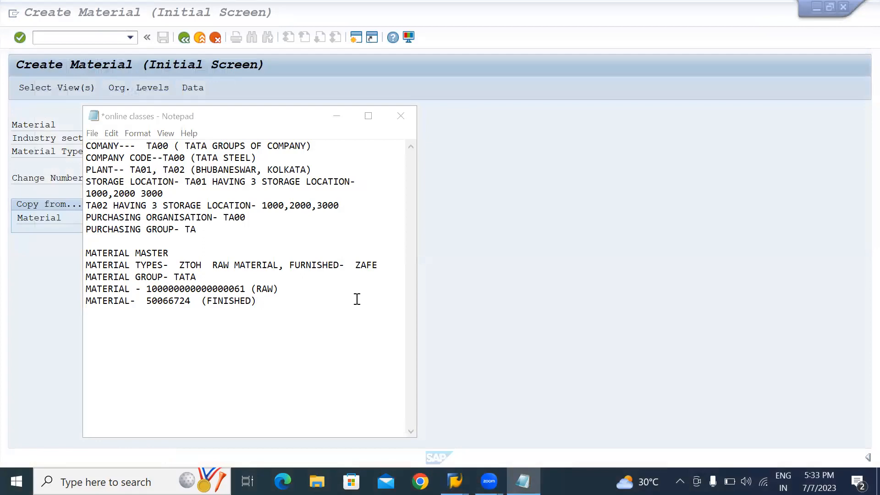
left_click(689, 82)
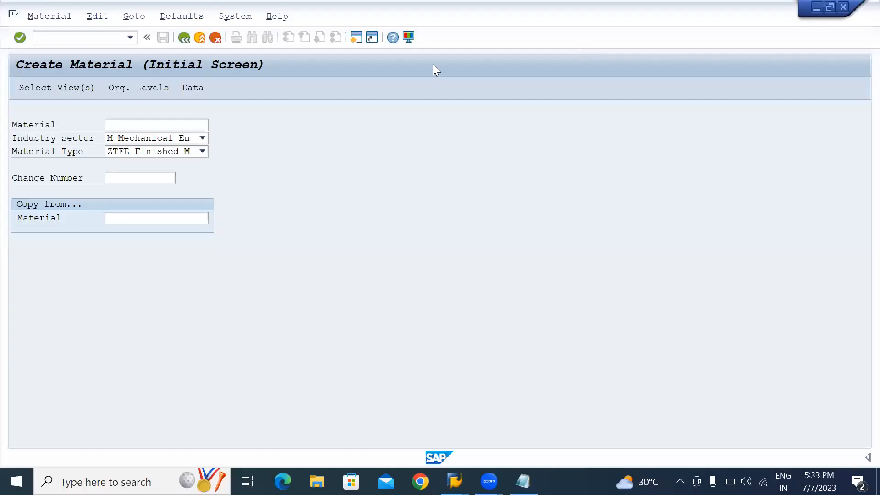
Step: Go to the Change Material transaction with /NMM02
left_click(61, 37)
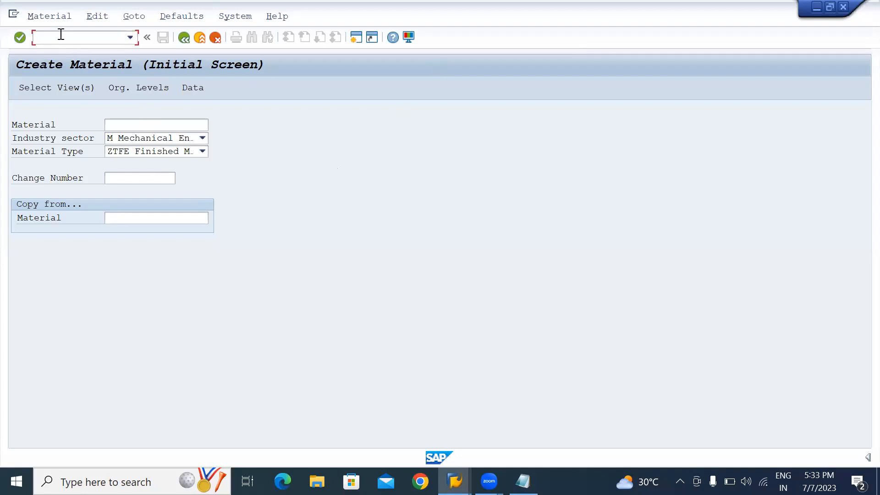
type("/")
type("NMM02")
key("Return")
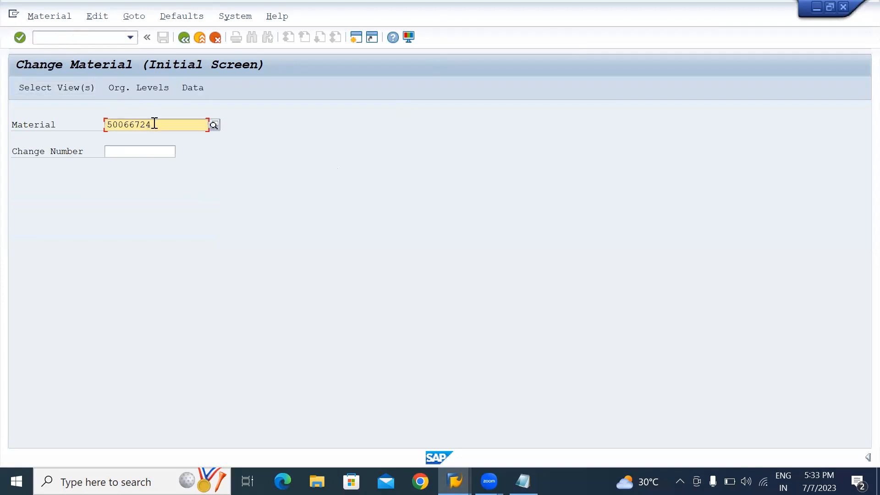
Step: Open the search help for the material number and search by bill of material in plant TA01
left_click_drag(154, 124, 76, 131)
left_click(213, 126)
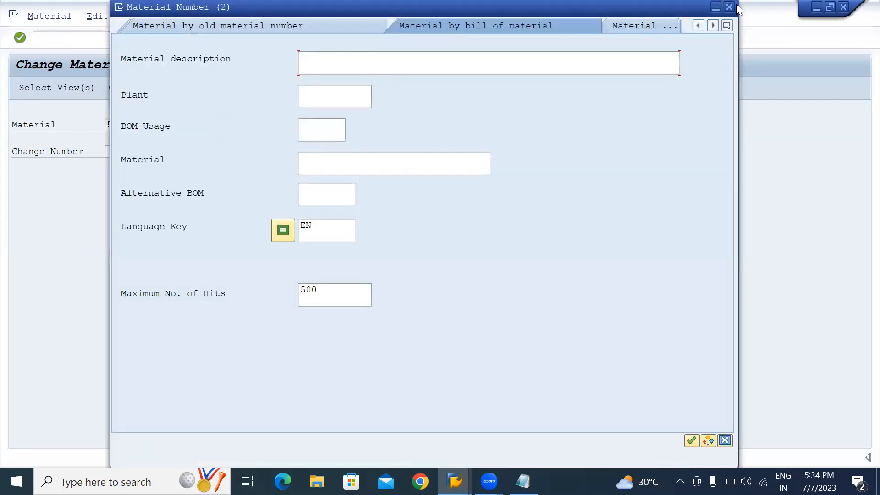
left_click(318, 101)
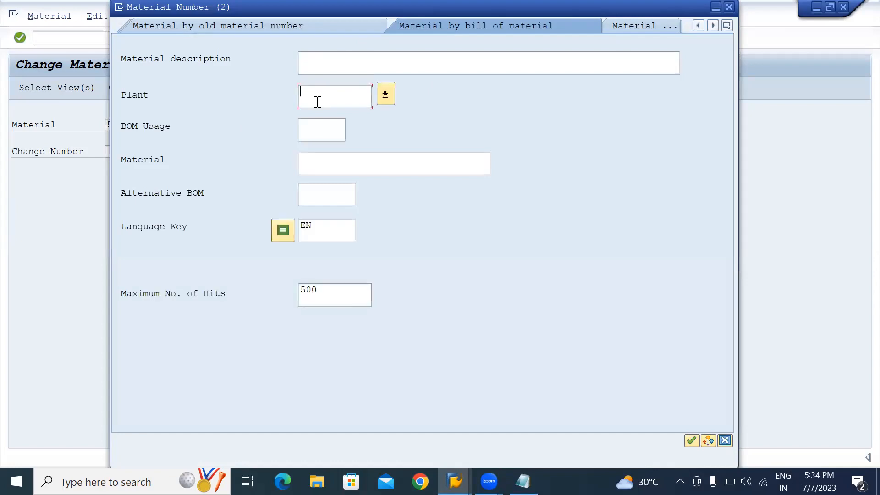
type("TA01")
left_click(692, 441)
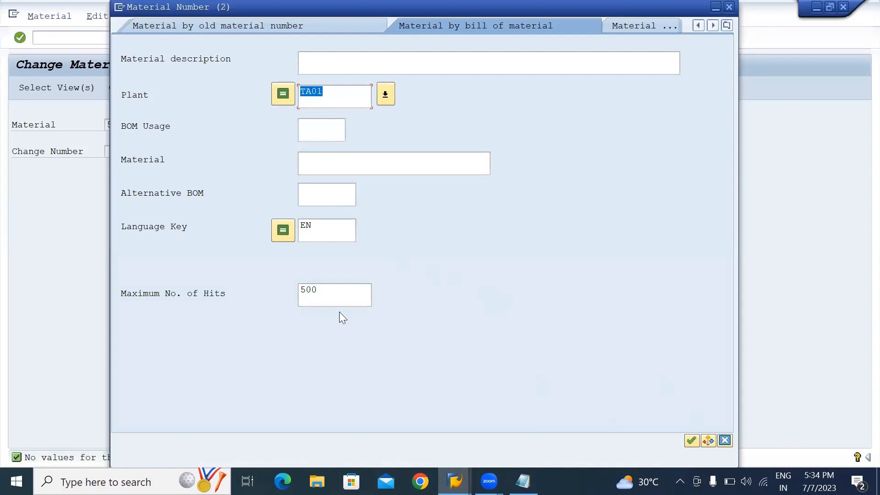
Step: Repeat the bill of material search for plant TA01 with the maximum number of hits set to 1000
left_click_drag(341, 291, 157, 298)
key("Delete")
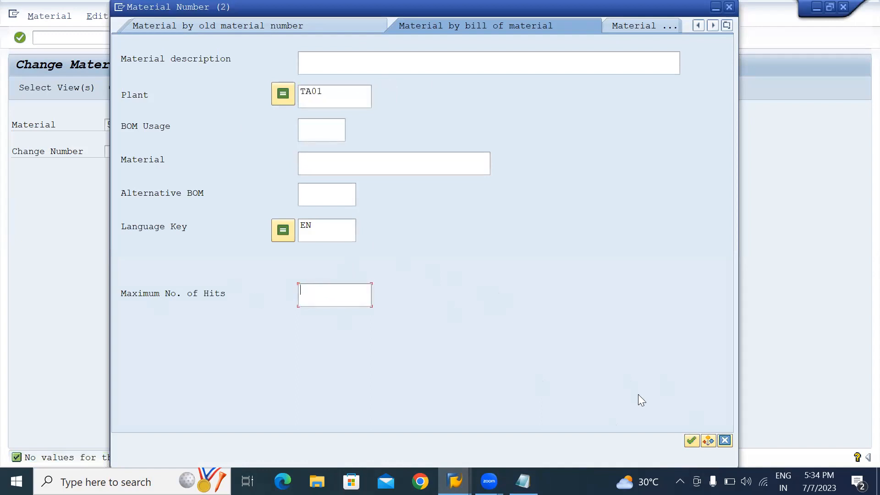
left_click(692, 441)
type("1000")
left_click(691, 441)
key("alt+Tab")
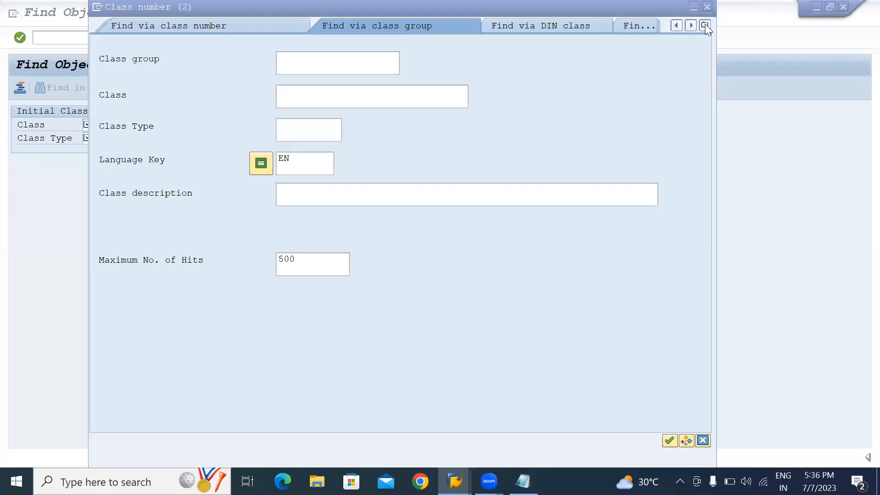
Step: Look through the class search options, including class number, standard, document and graphical object search
left_click(706, 25)
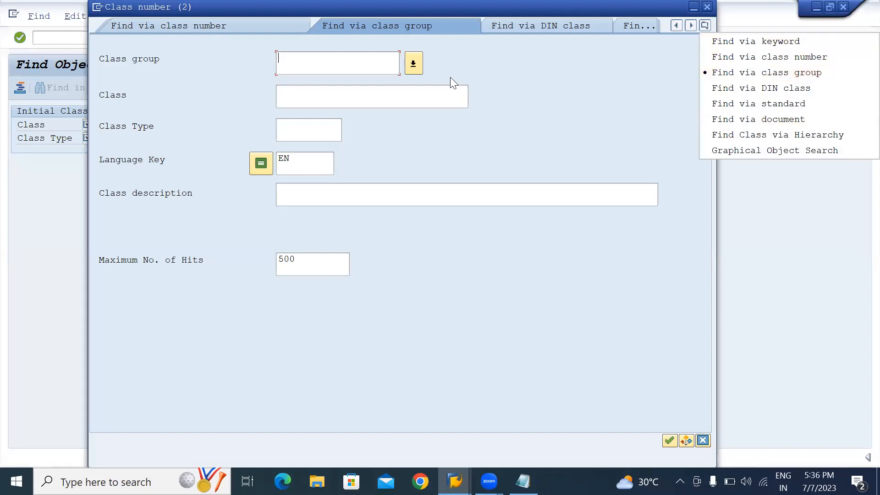
left_click(210, 27)
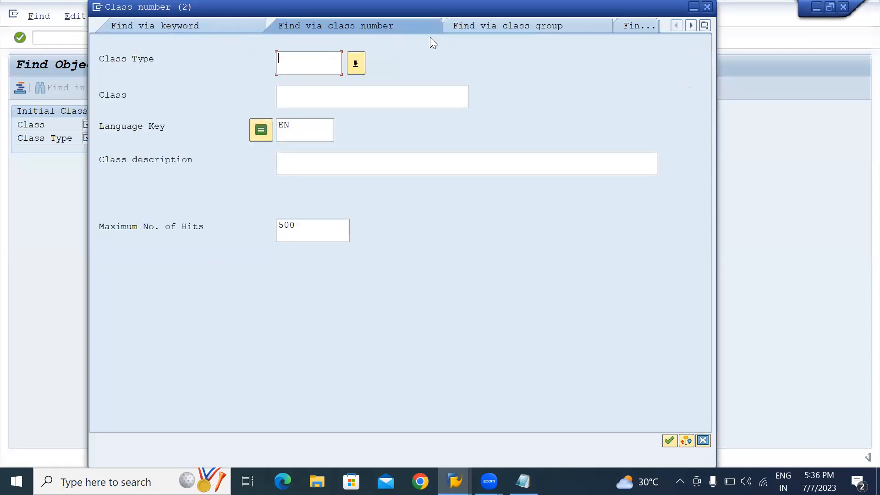
left_click(705, 25)
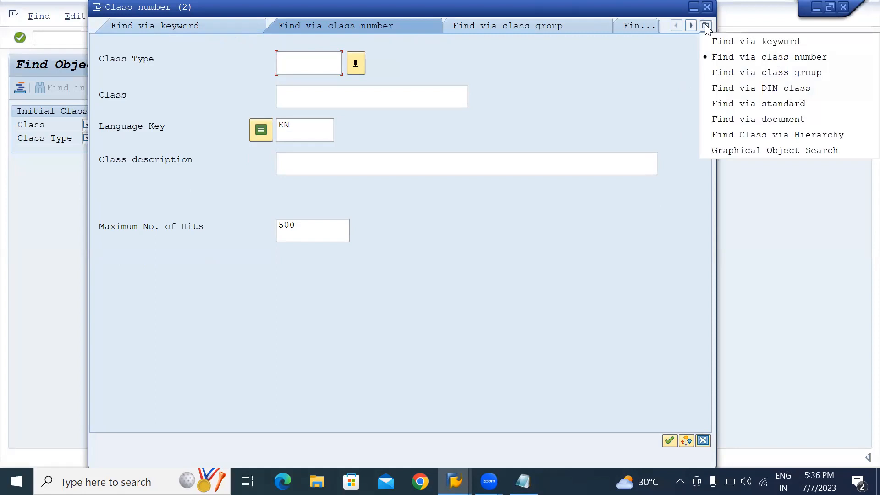
left_click(744, 103)
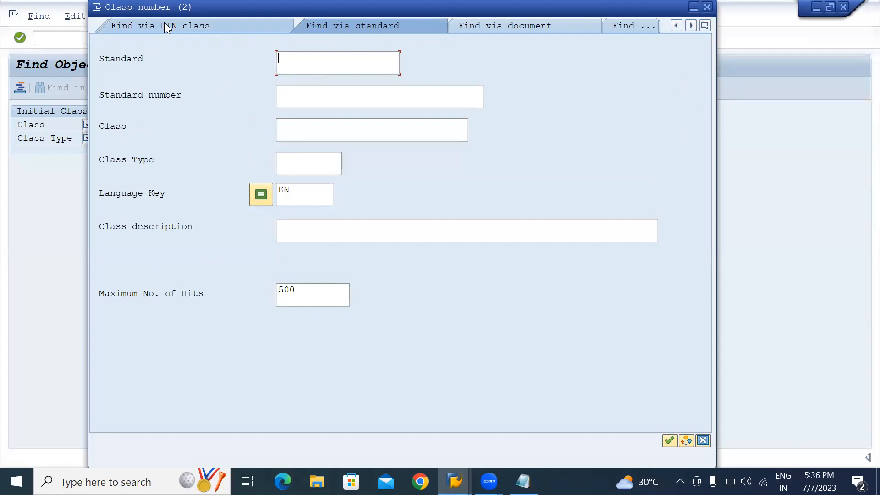
left_click(482, 26)
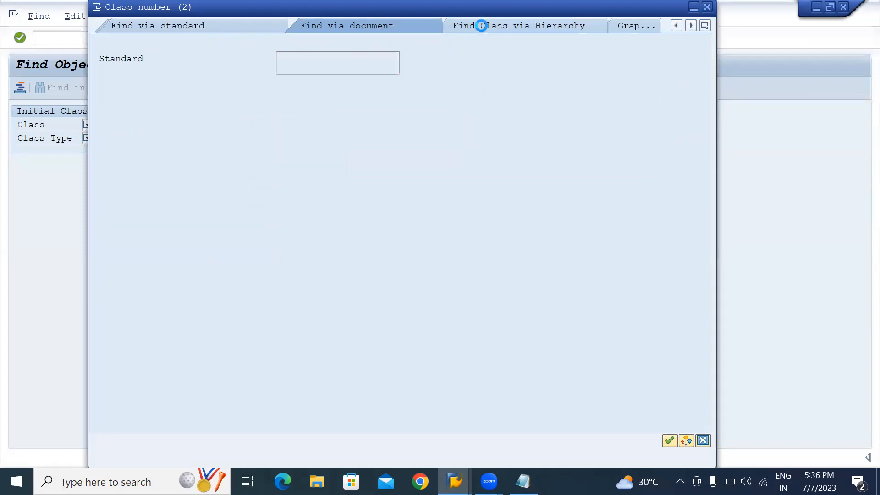
left_click(632, 26)
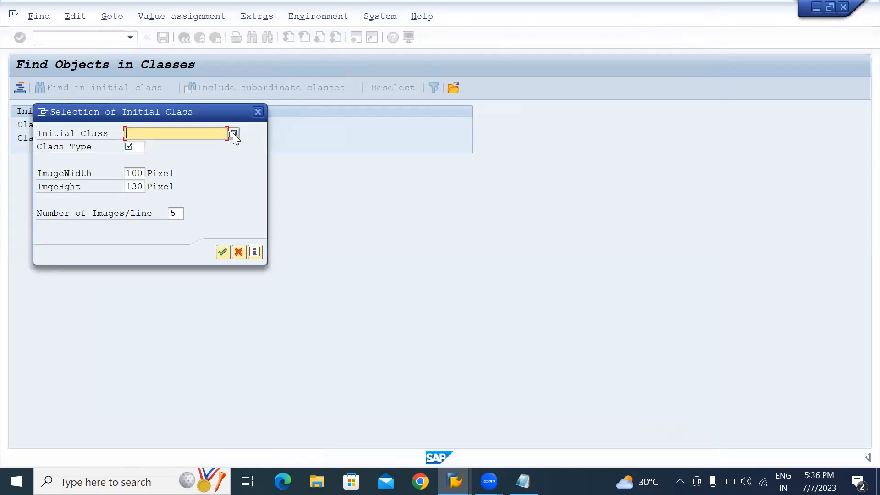
left_click(233, 133)
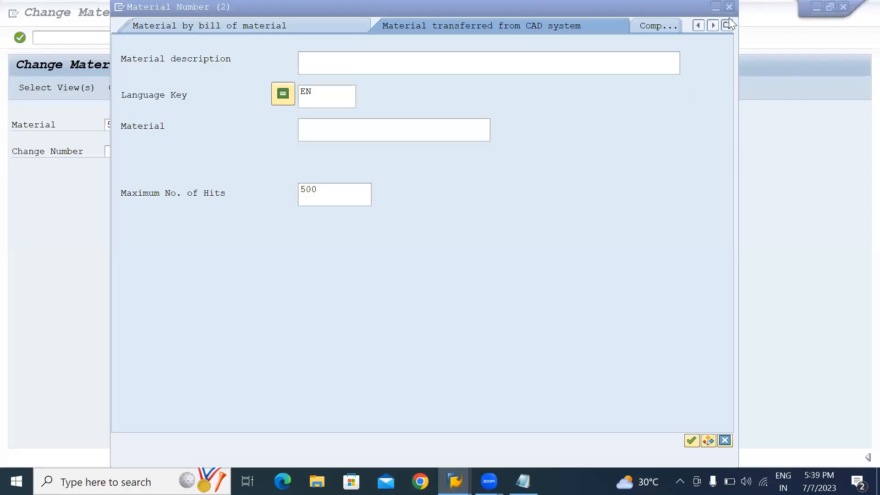
Step: Search for materials by material group TATA and pick TATA FINISHED STEEL-12 as the material to change
left_click(726, 26)
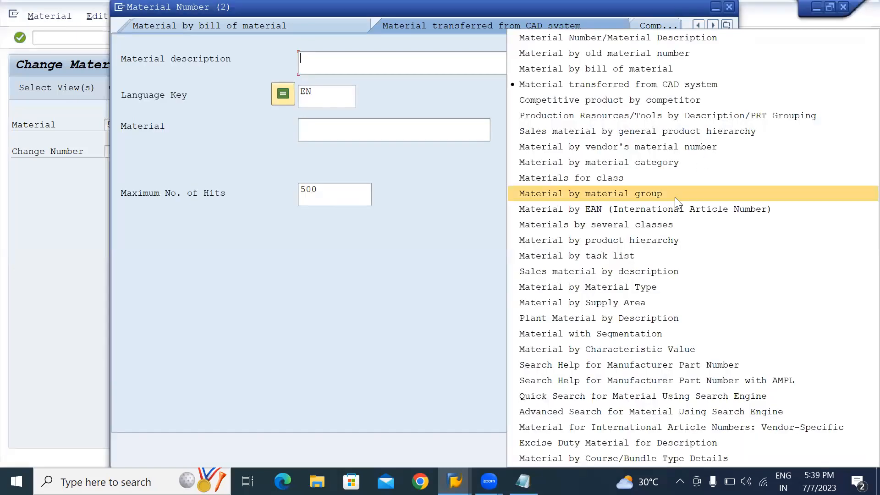
left_click(628, 195)
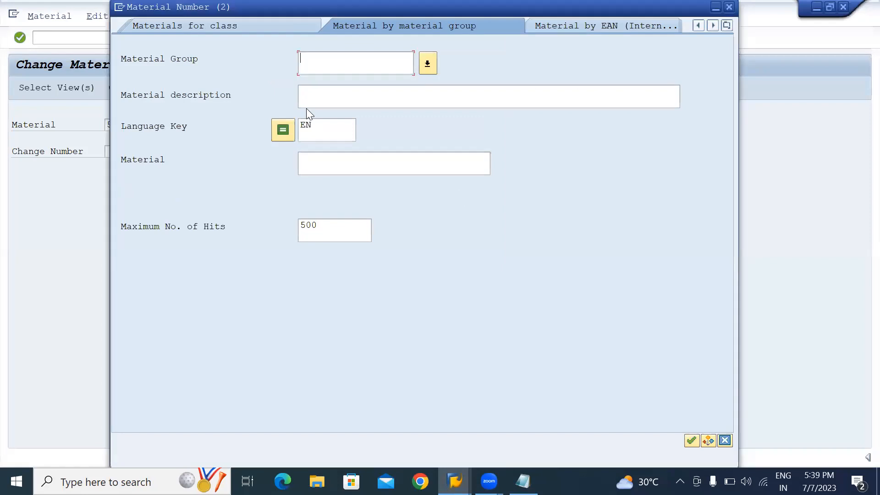
left_click(316, 65)
type("TATA")
key("Return")
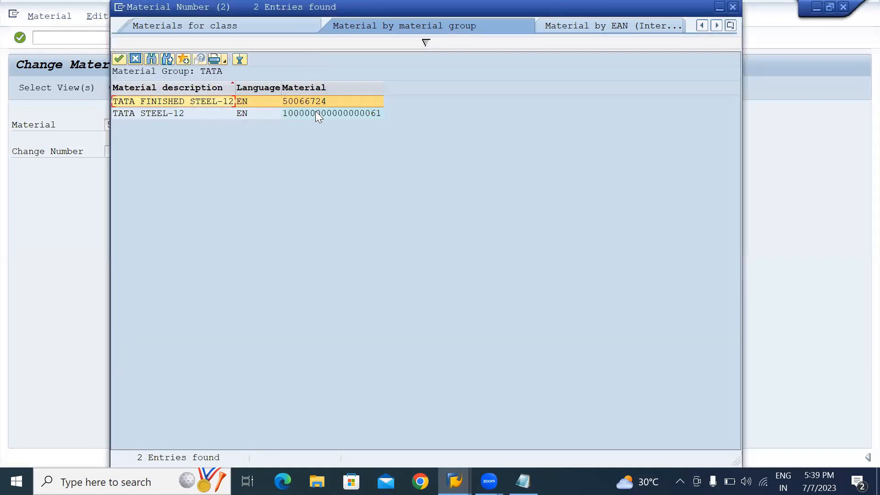
double_click(170, 101)
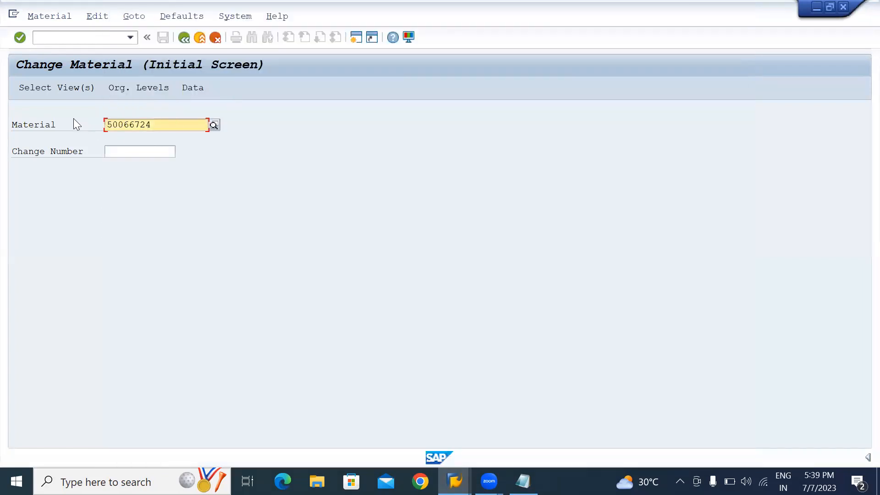
Step: Open the finished material's preselected views with plant TA01 and storage location 1000 as organizational levels
left_click(49, 87)
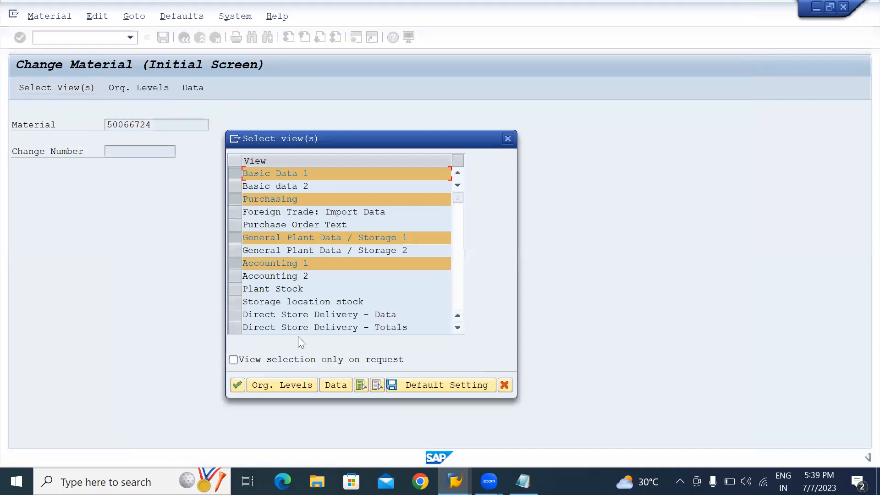
left_click(253, 386)
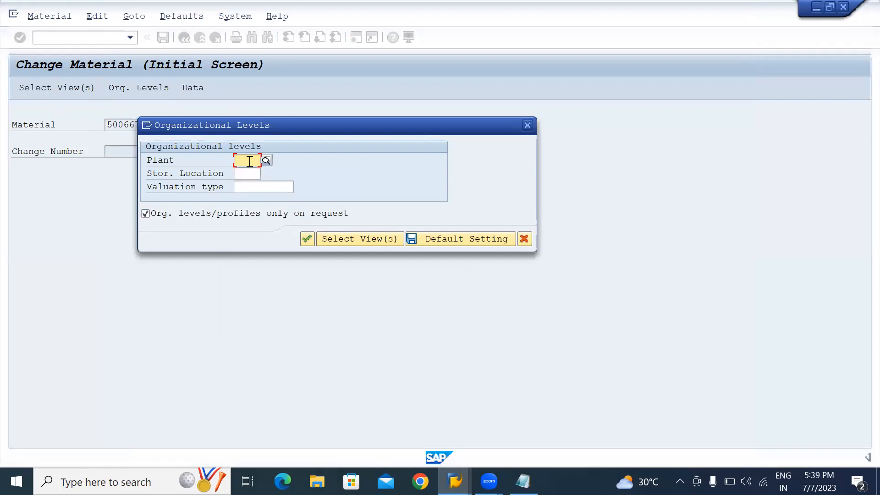
type("TA")
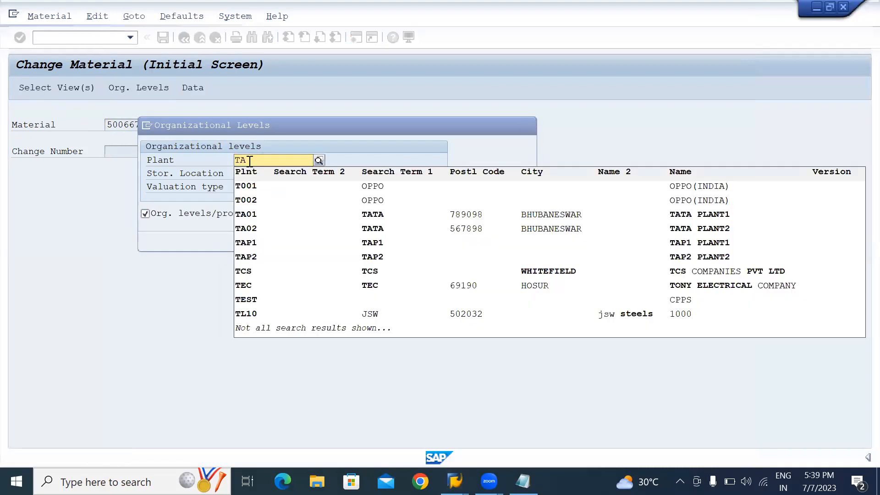
type("01")
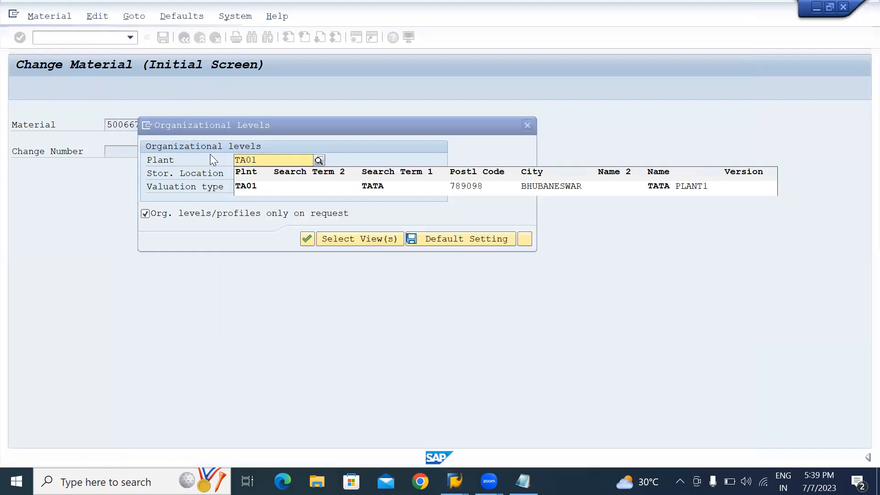
left_click(242, 189)
left_click(249, 177)
type("1000")
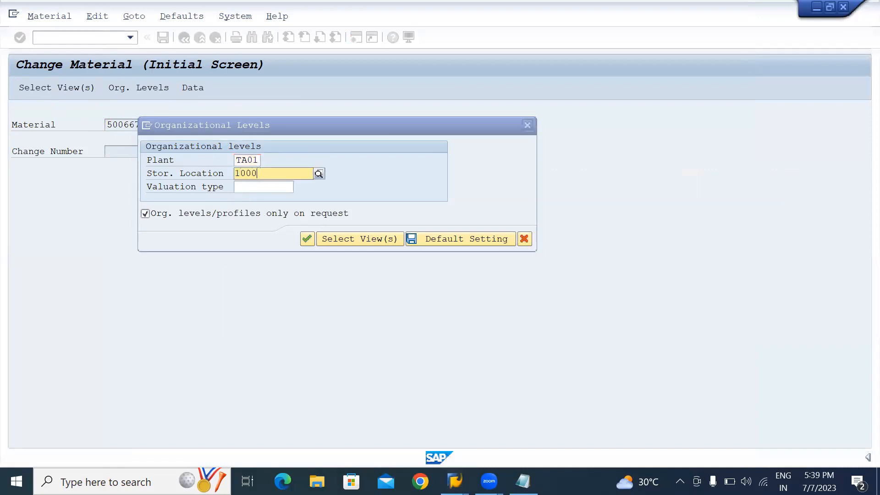
key("Return")
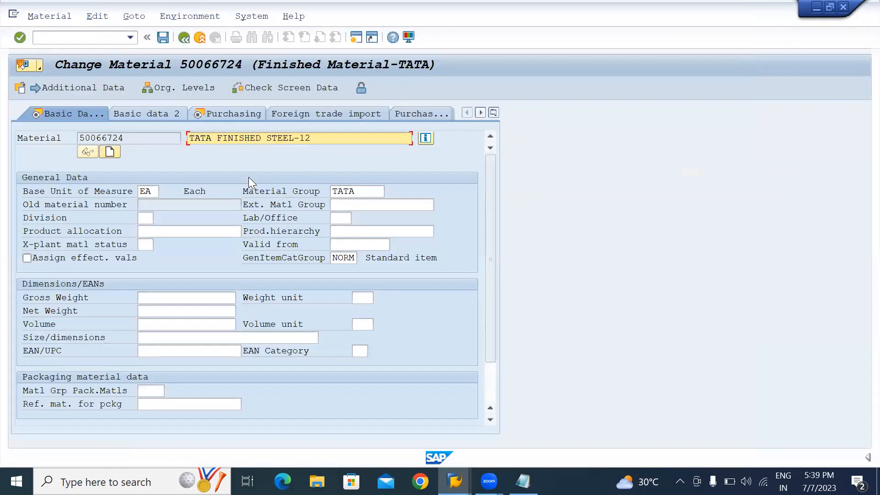
Step: Review the finished material's basic, purchasing, plant data and accounting views, and exit the material without changes
key("Return")
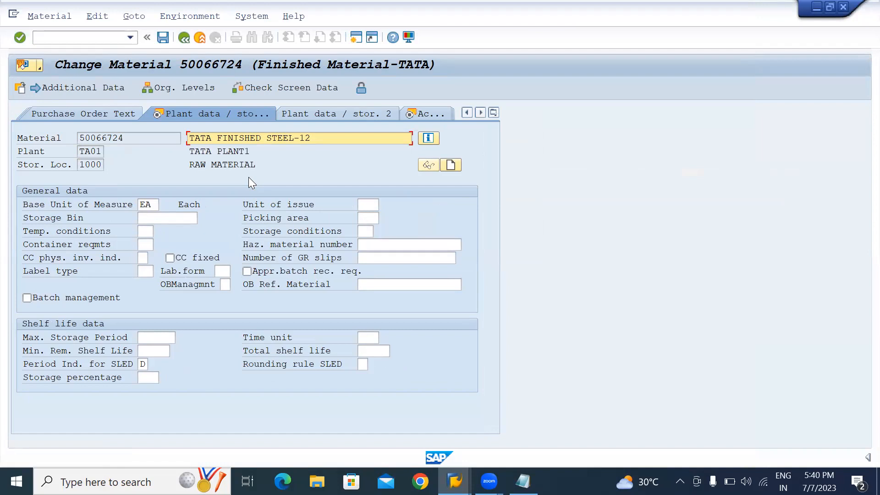
key("Return")
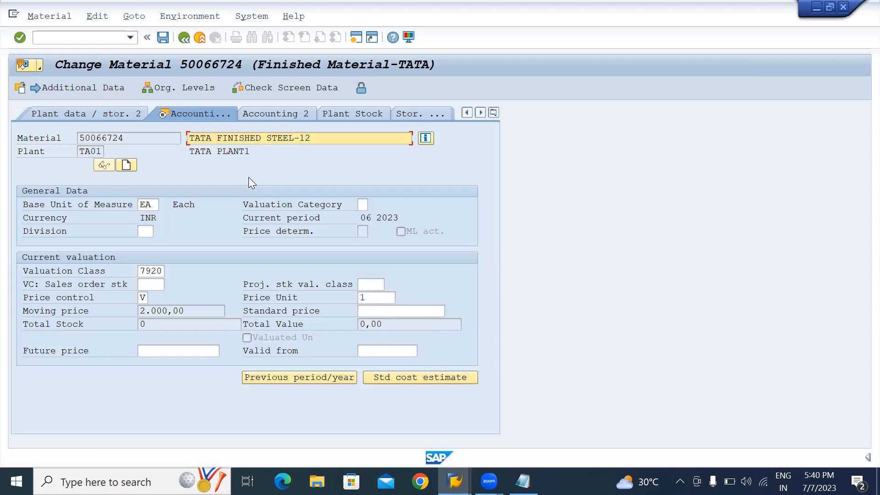
key("Return")
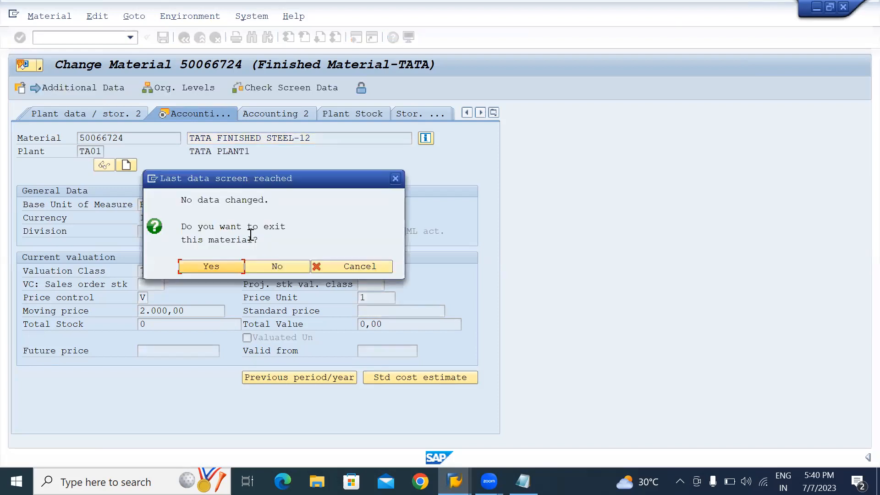
key("Return")
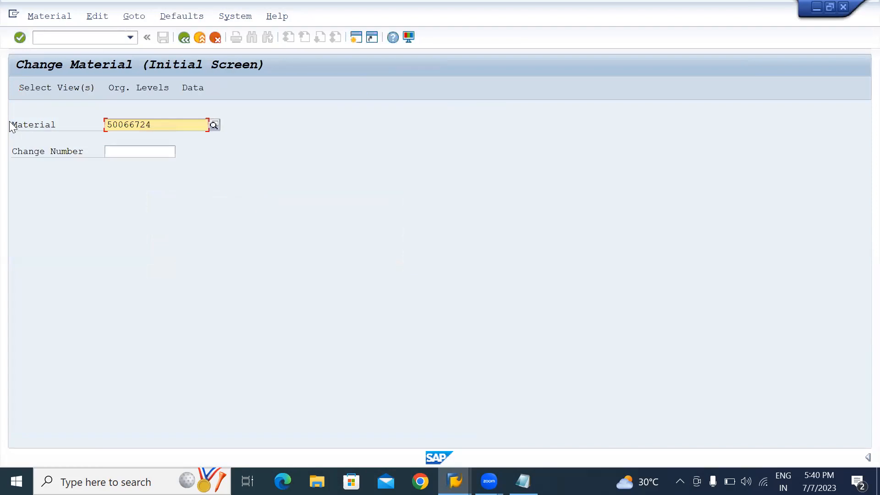
Step: Go to Display Material with /NMM03 and confirm the preselected views for the finished material 50066724
left_click(81, 37)
type("/NMM03")
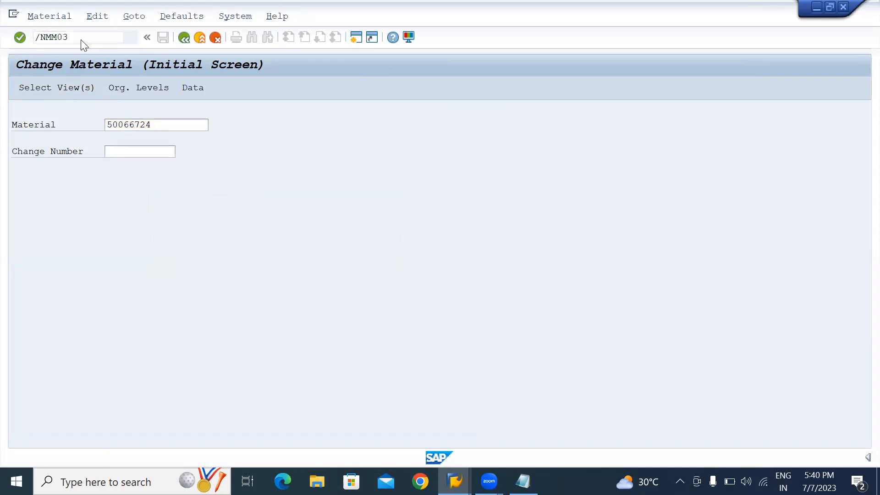
key("Return")
key("Return")
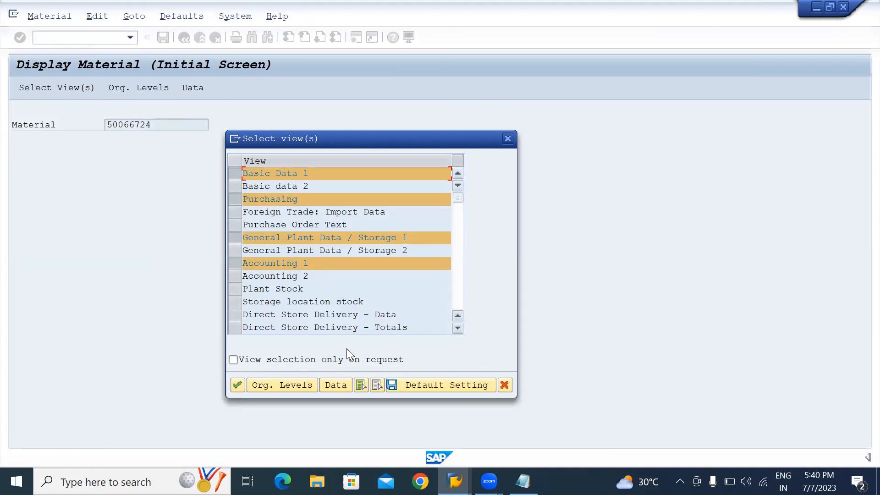
key("Return")
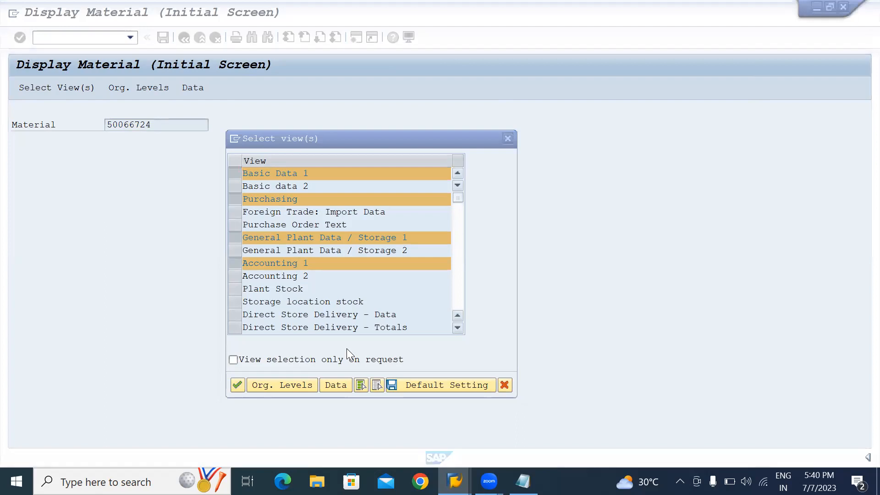